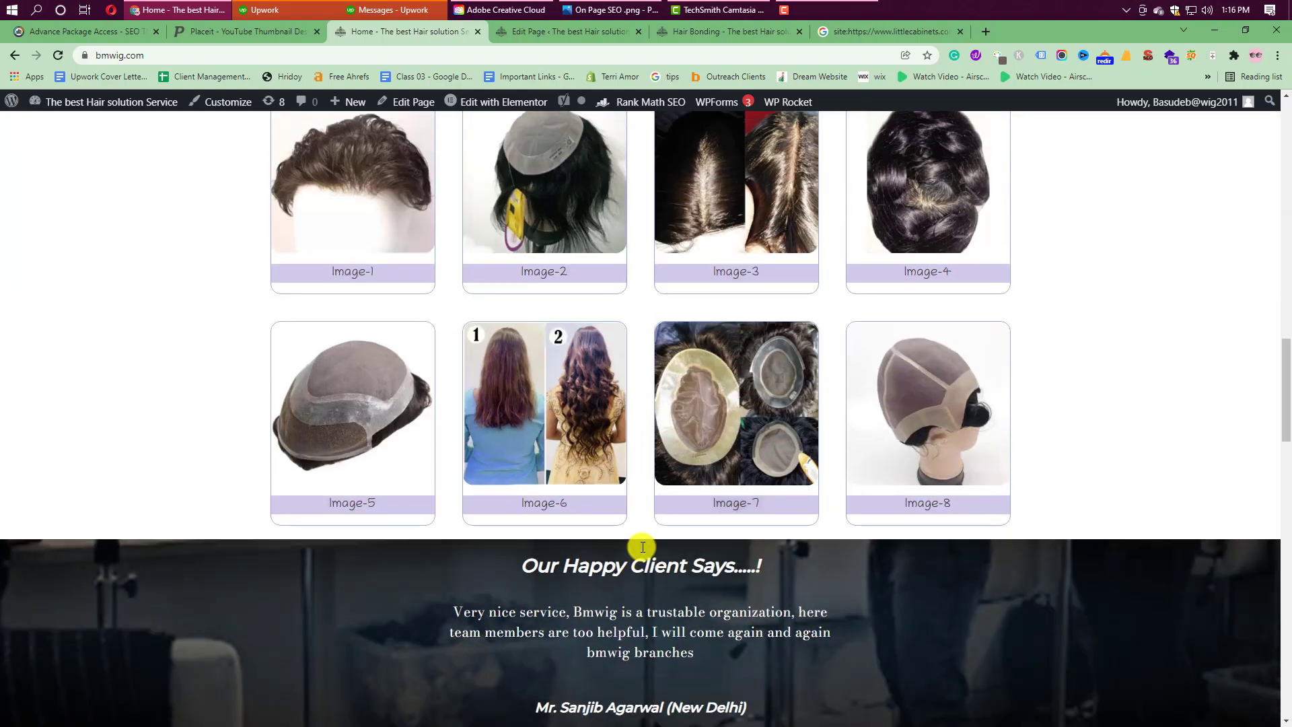
# Open the live Hair Bonding service page from the site's list of services
pyautogui.scroll(10, 632, 531)
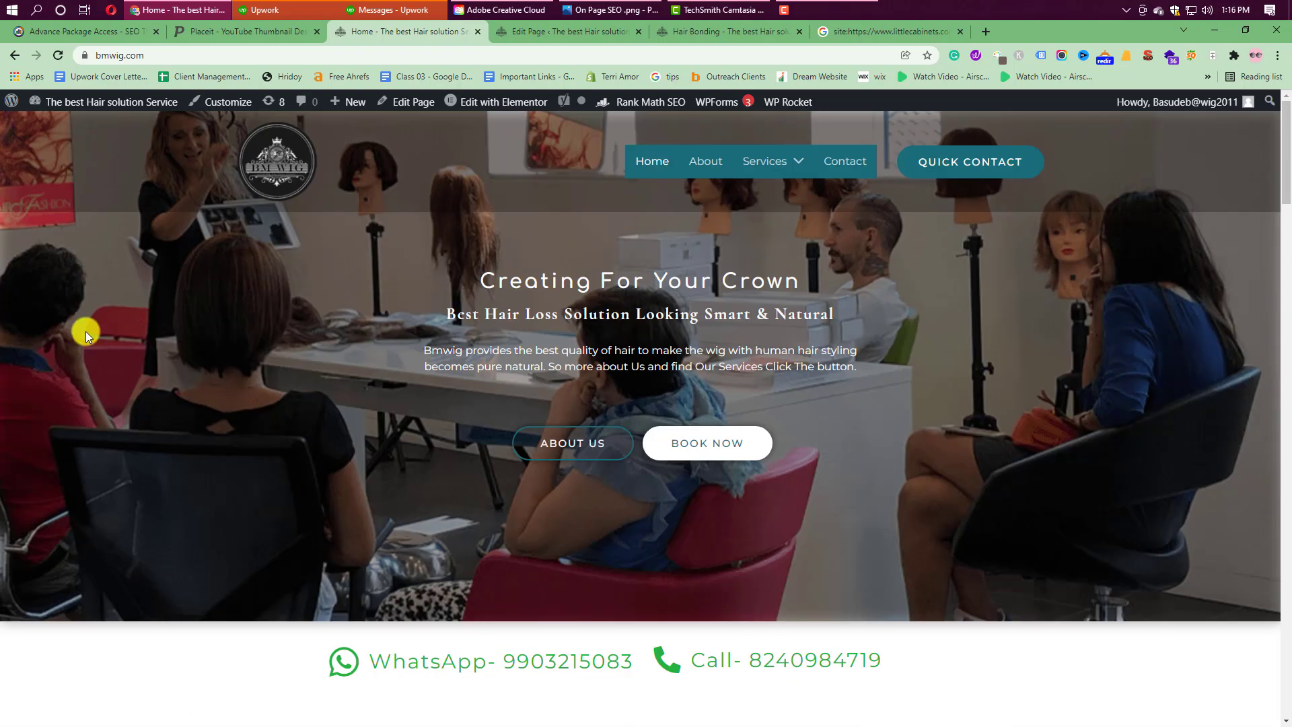
pyautogui.moveTo(781, 165)
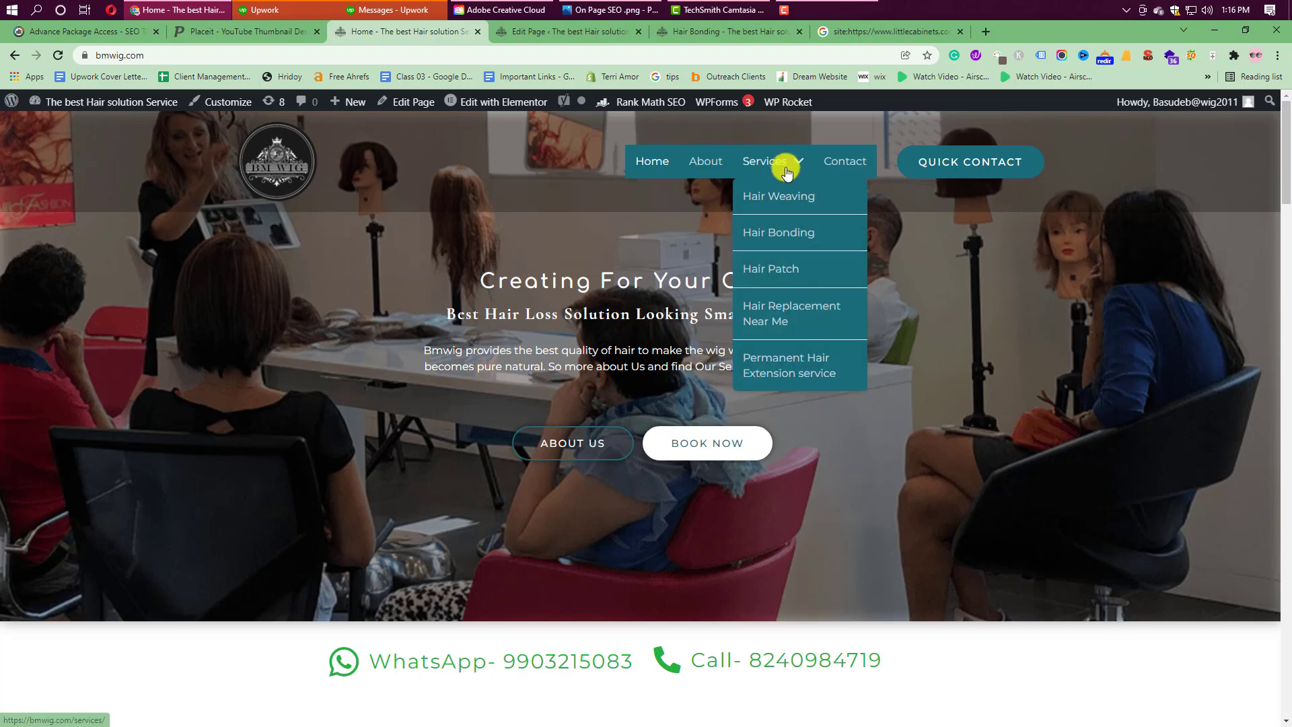
pyautogui.click(776, 235)
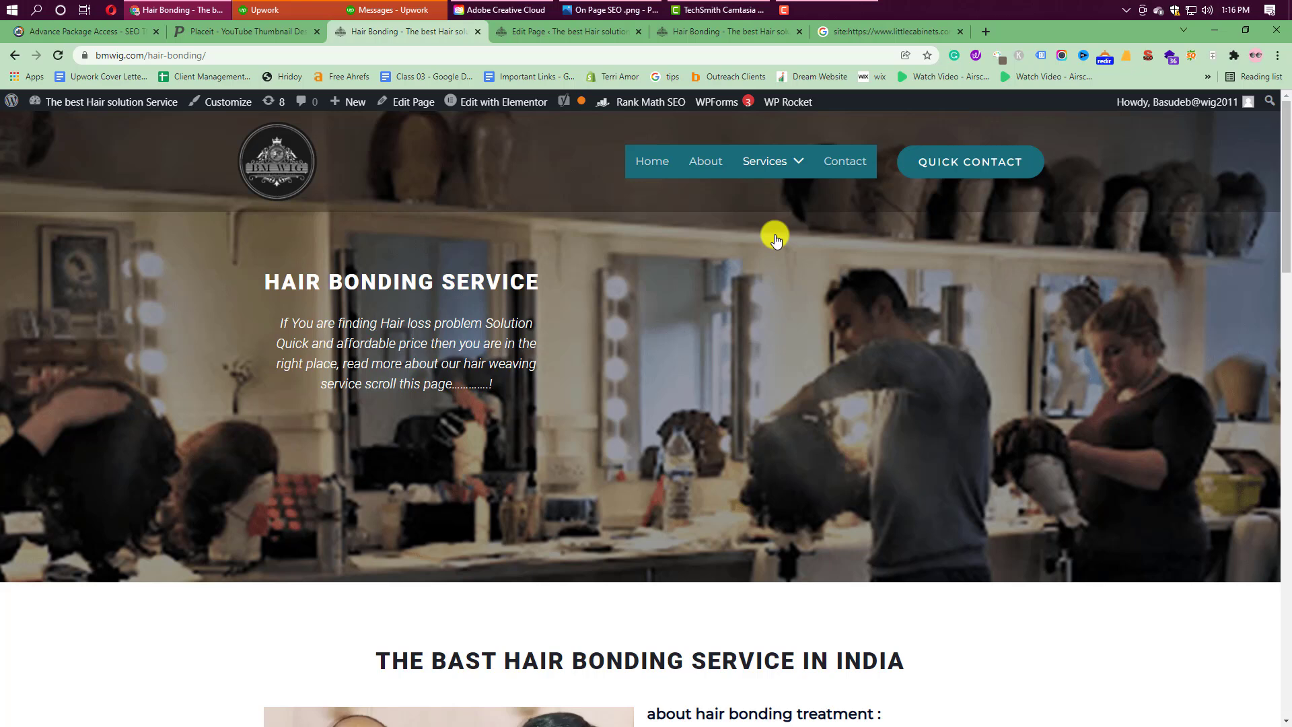
# Open the Hair Bonding page for editing from the WordPress admin's page list and place the cursor in its title
pyautogui.click(573, 32)
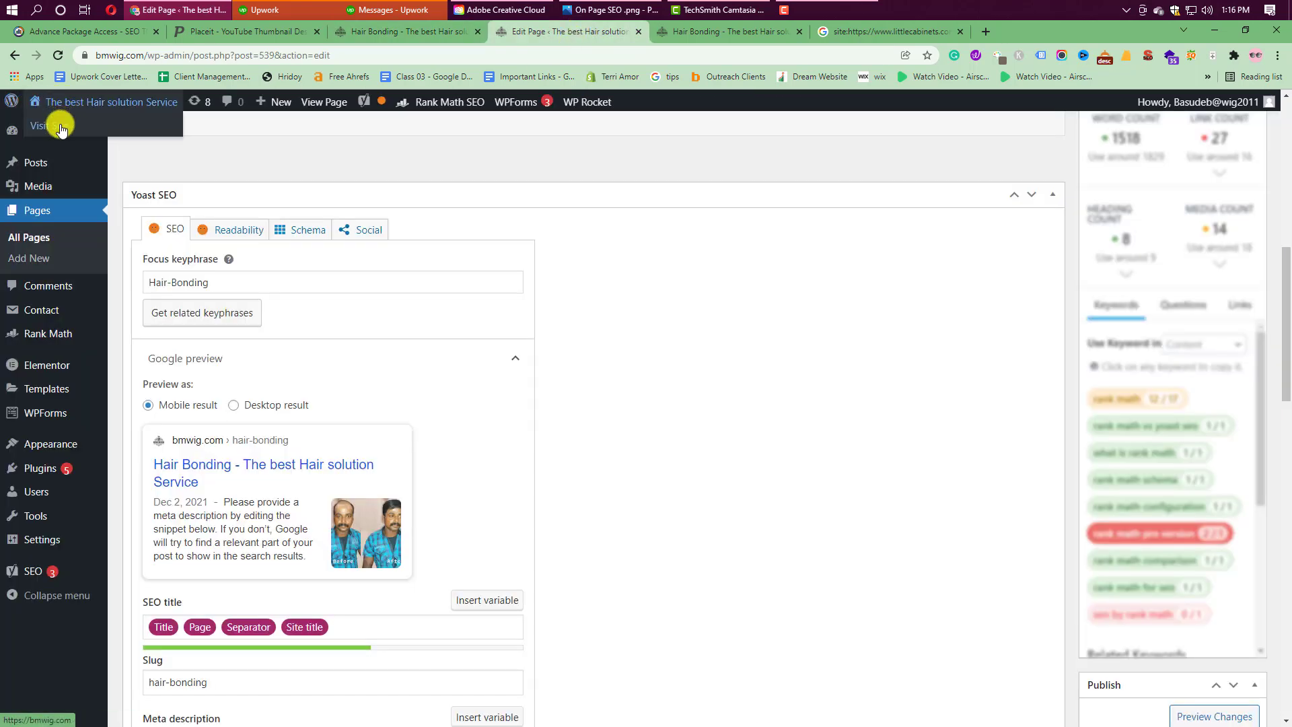
pyautogui.scroll(5, 196, 144)
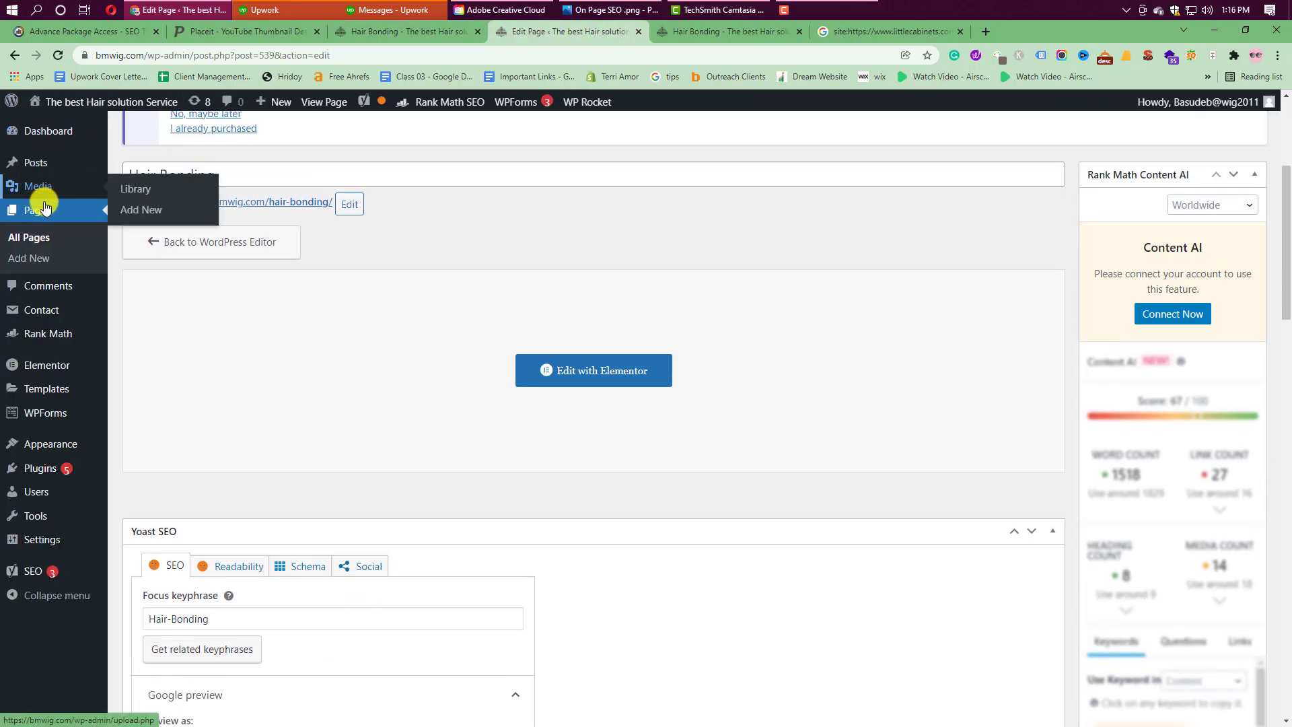
pyautogui.click(42, 214)
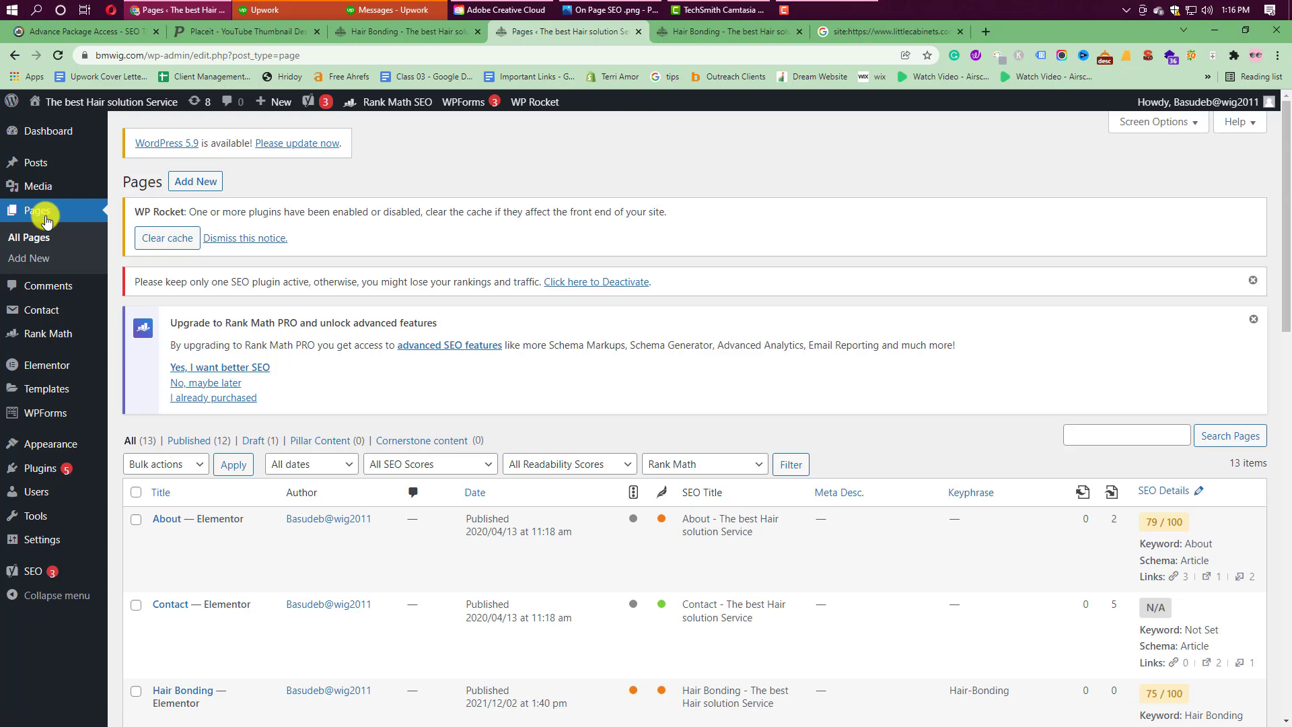
pyautogui.scroll(-3, 553, 269)
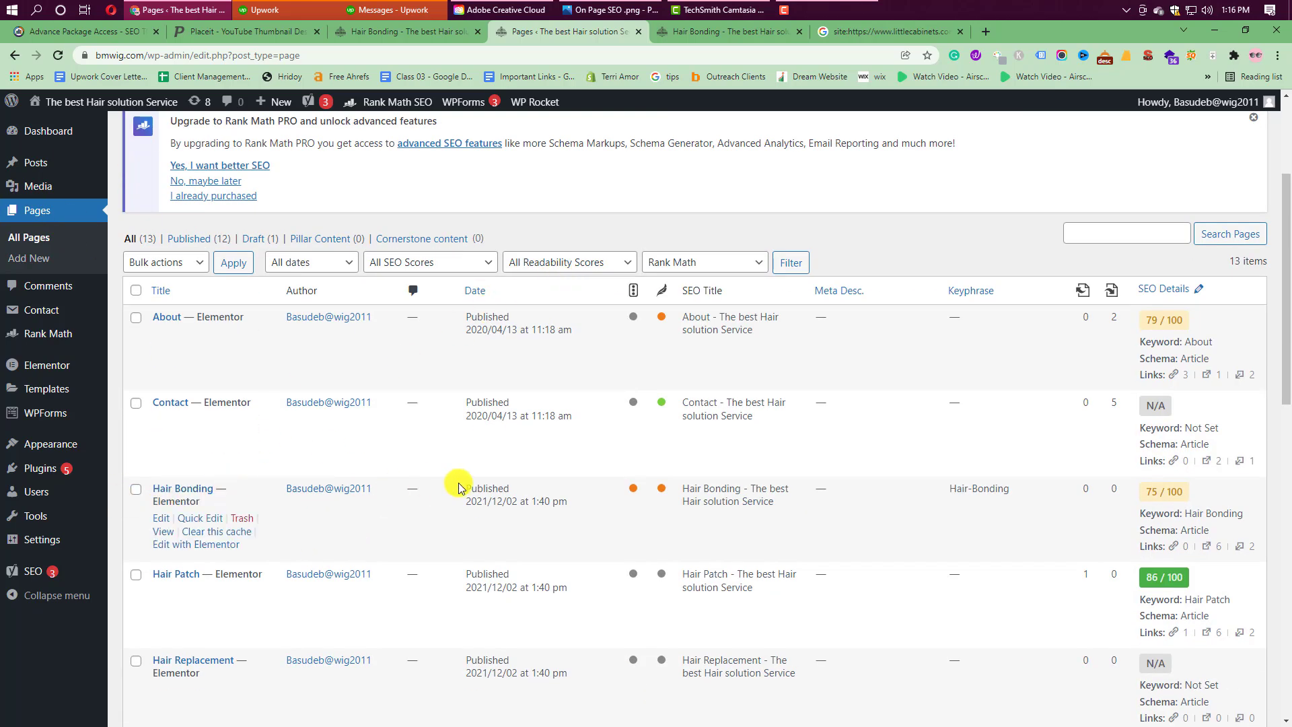
pyautogui.click(162, 522)
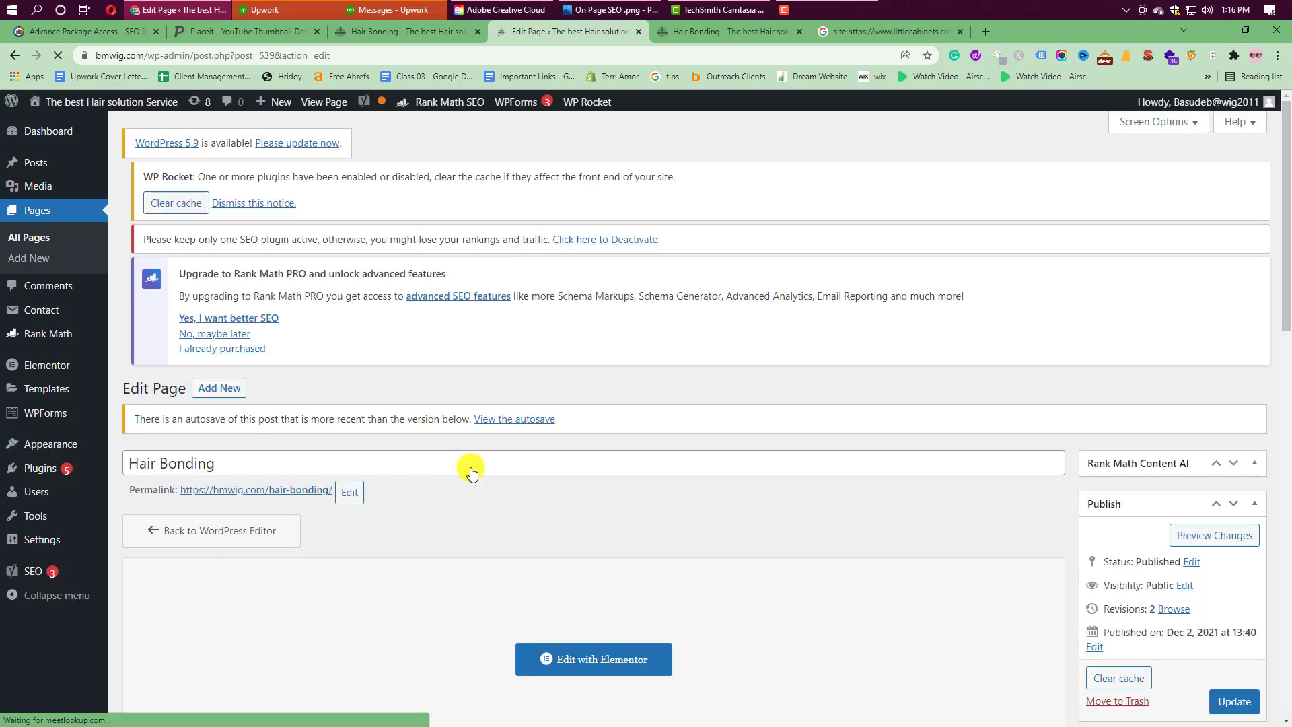
pyautogui.scroll(-2, 511, 458)
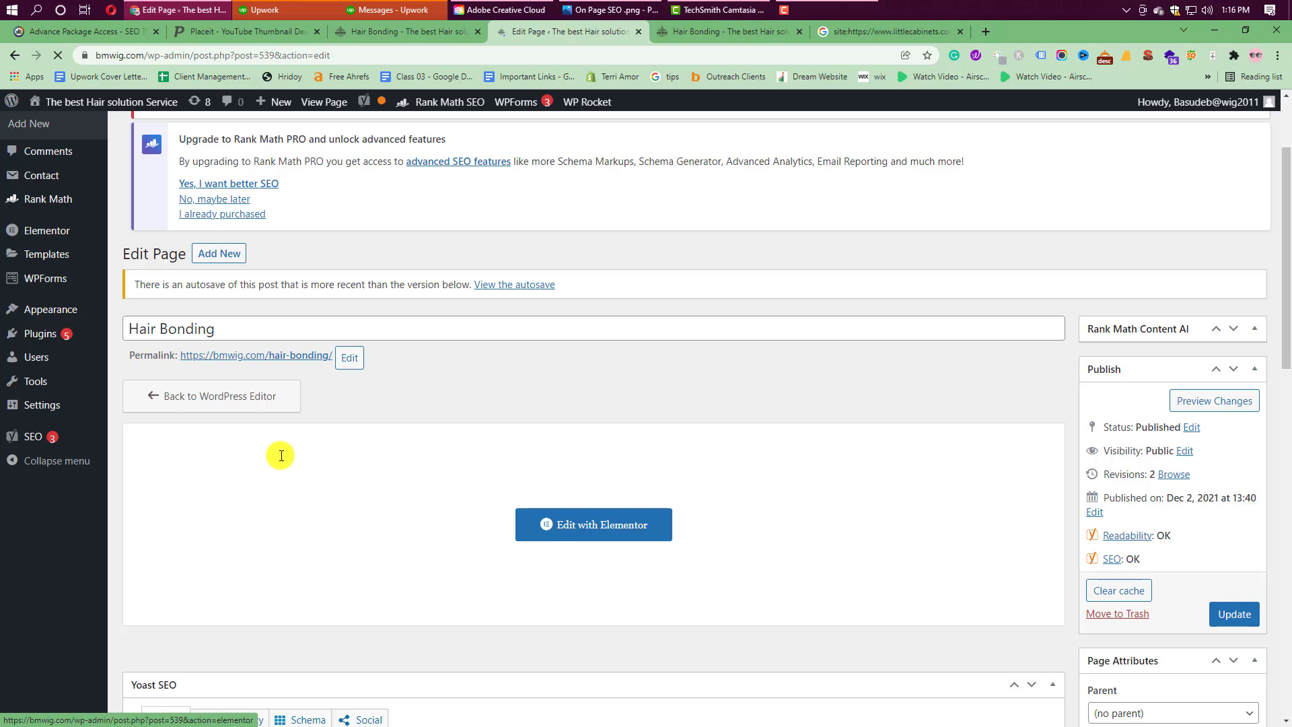
pyautogui.scroll(2, 282, 456)
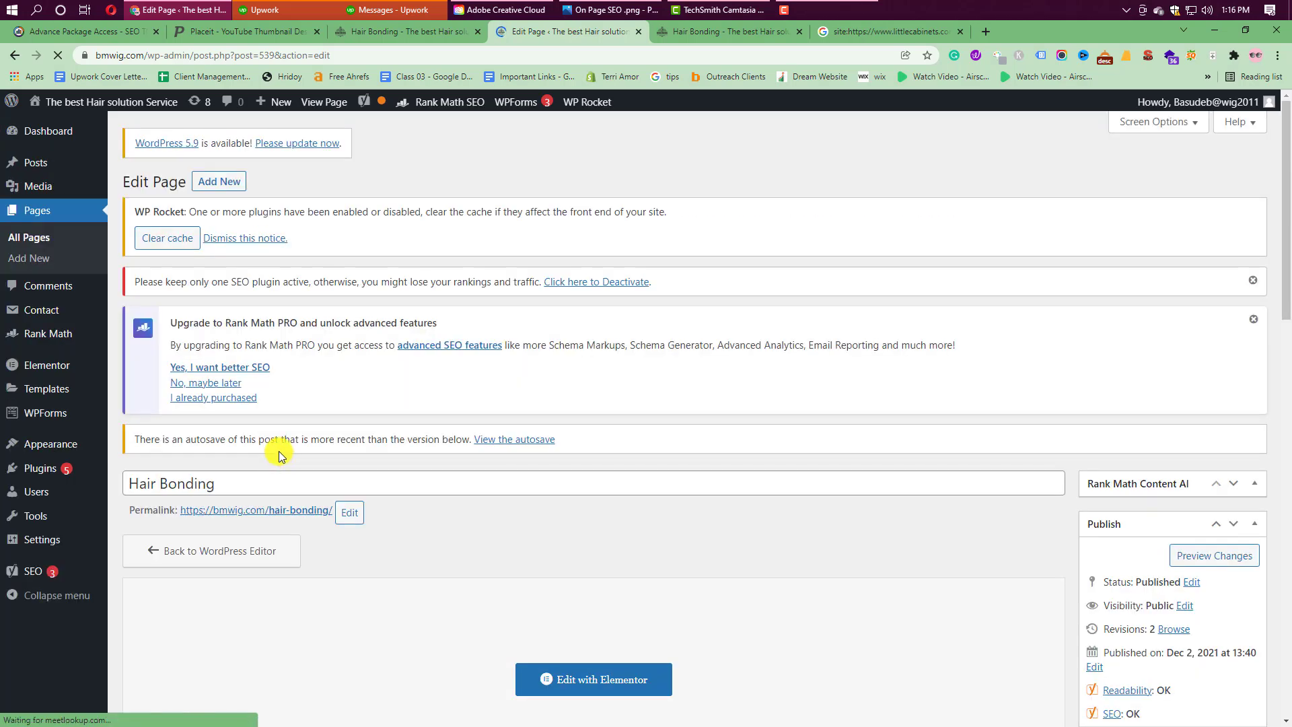
pyautogui.scroll(-2, 279, 451)
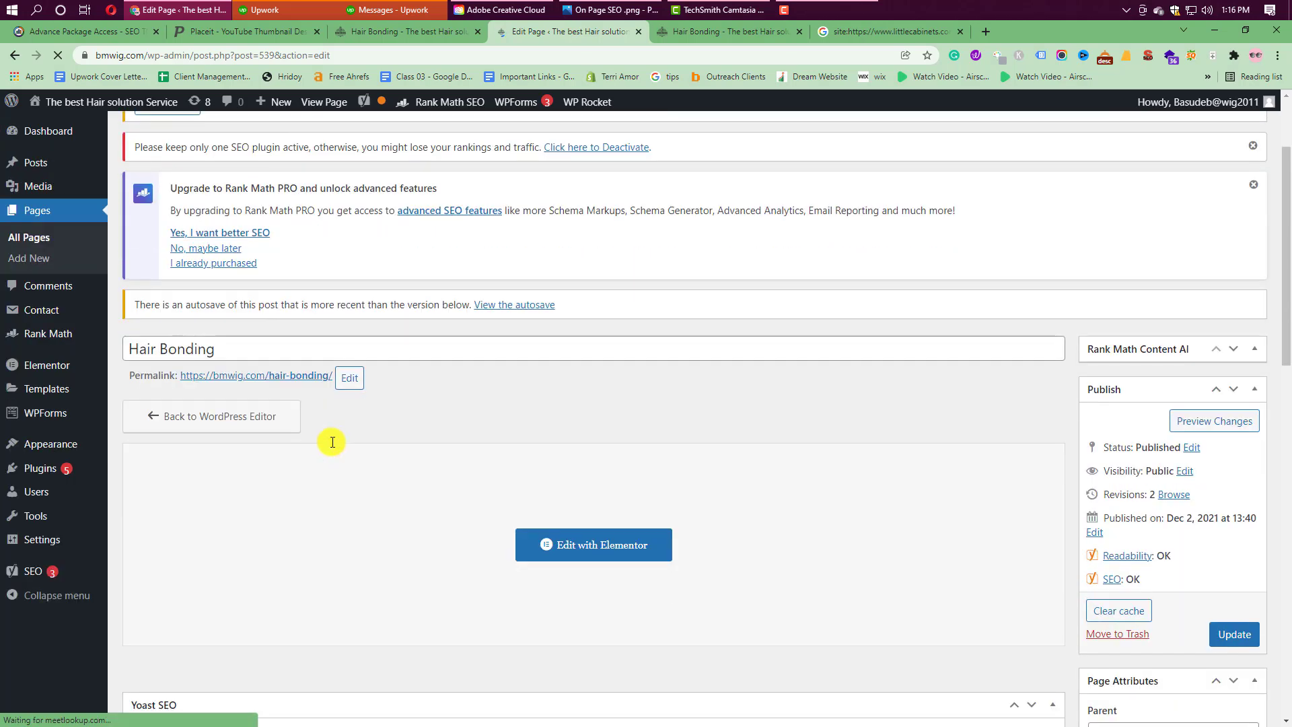
pyautogui.click(224, 351)
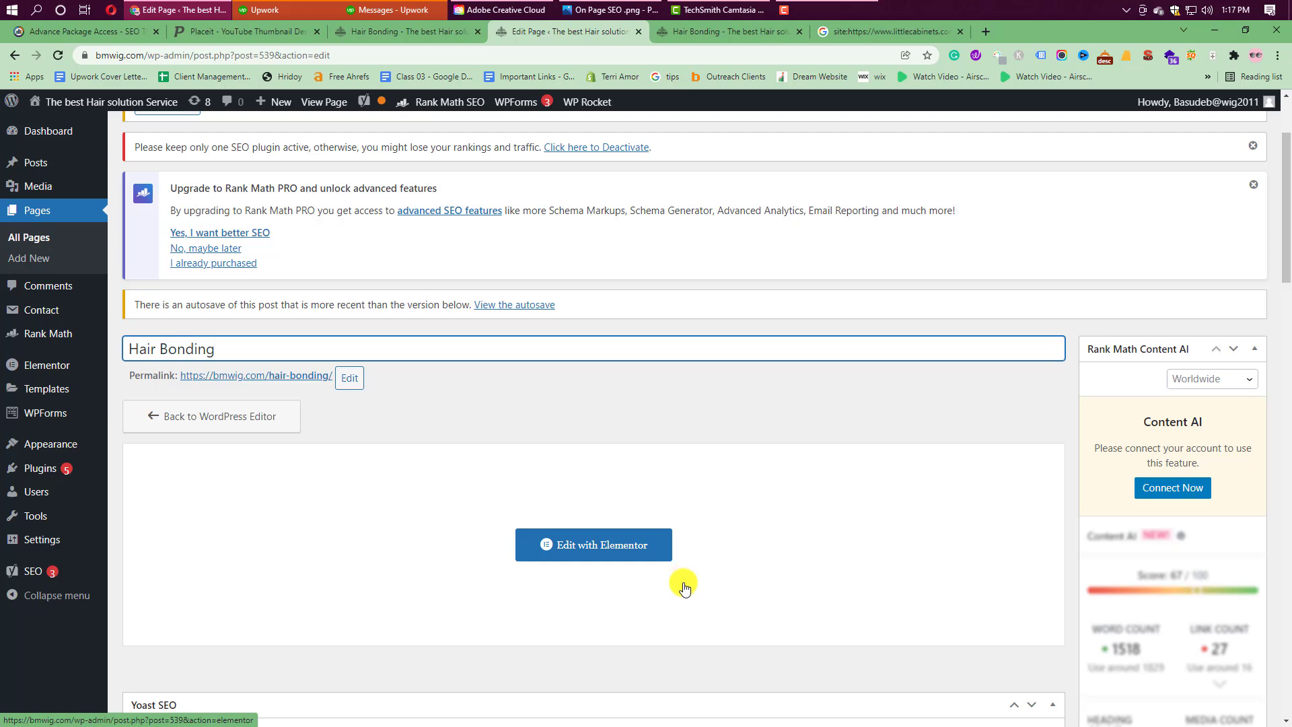
# Close the duplicate Hair Bonding page and Google search tabs, and open the Hair Bonding page in Elementor in a new tab
pyautogui.click(799, 32)
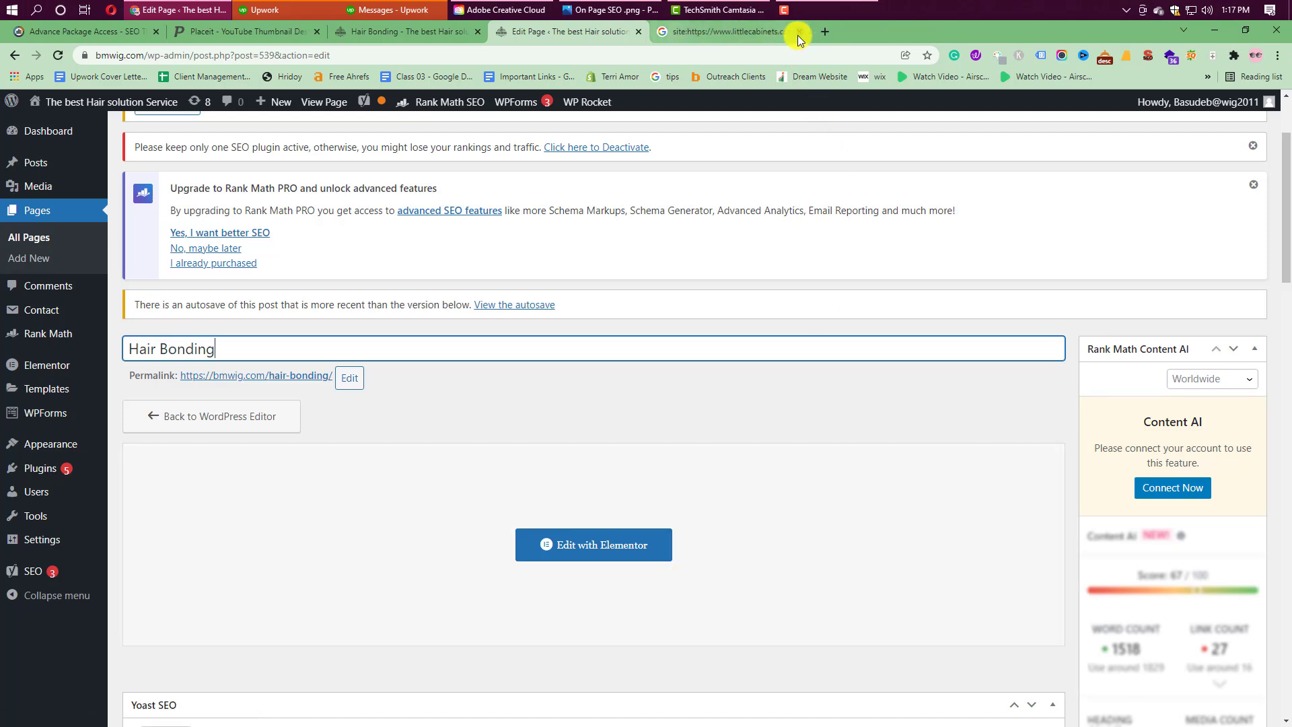
pyautogui.click(797, 35)
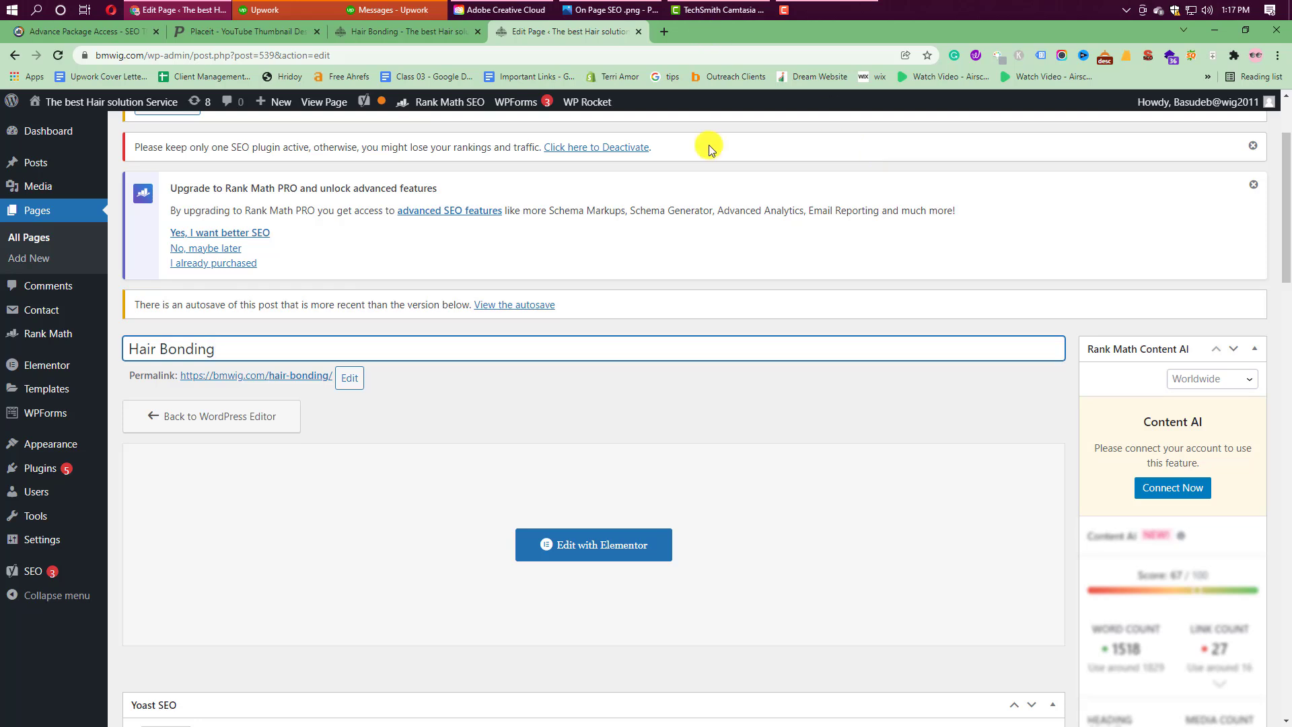
pyautogui.scroll(-1, 592, 539)
pyautogui.rightClick(595, 480)
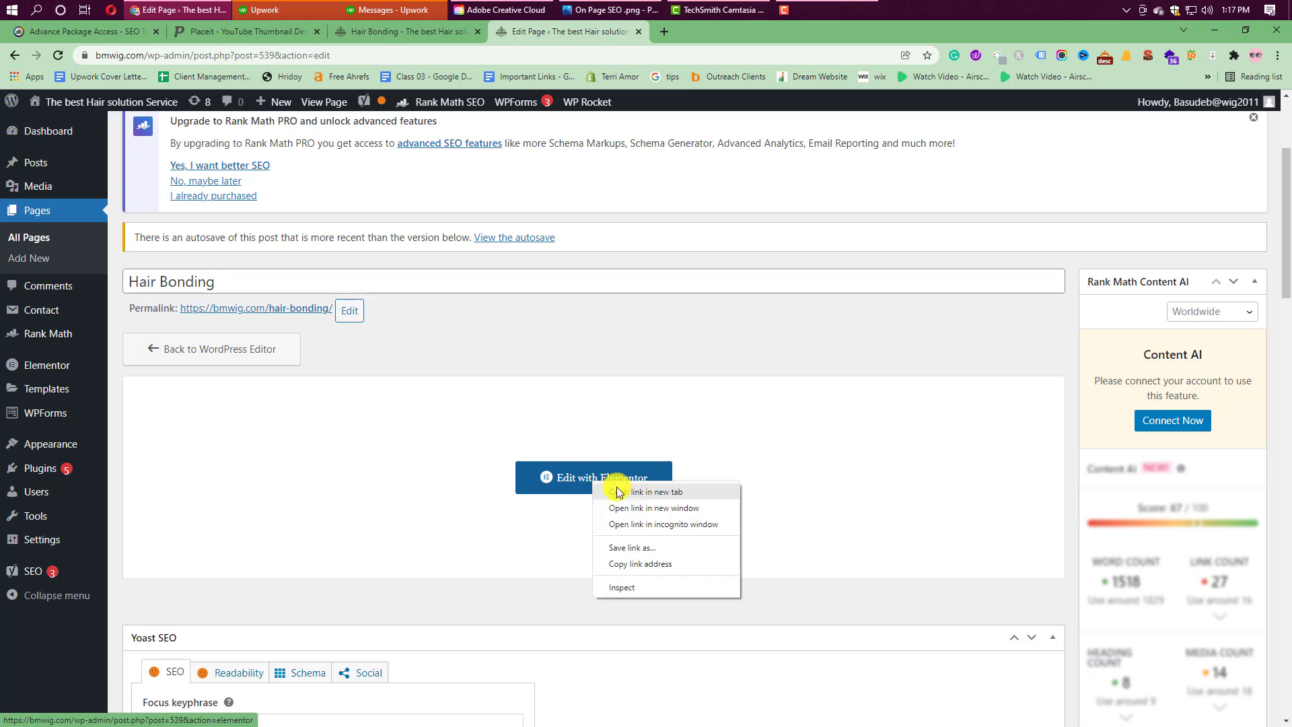
pyautogui.click(646, 492)
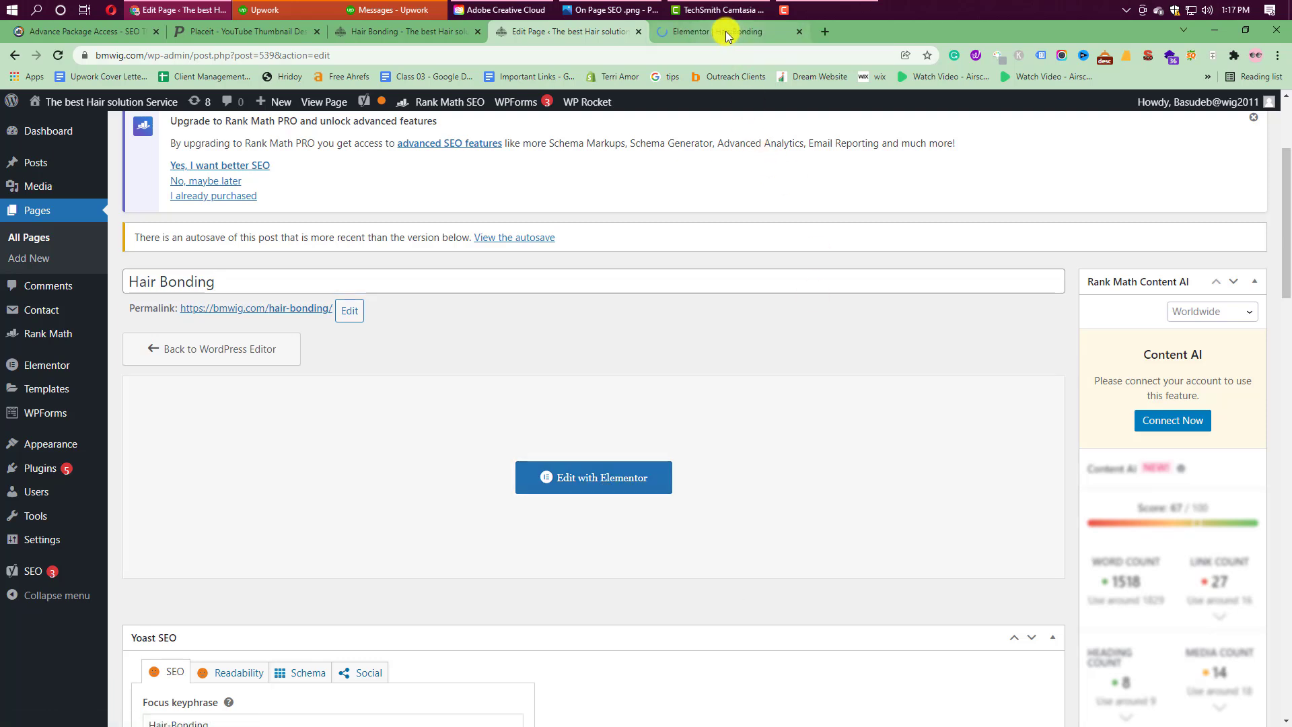
pyautogui.click(726, 31)
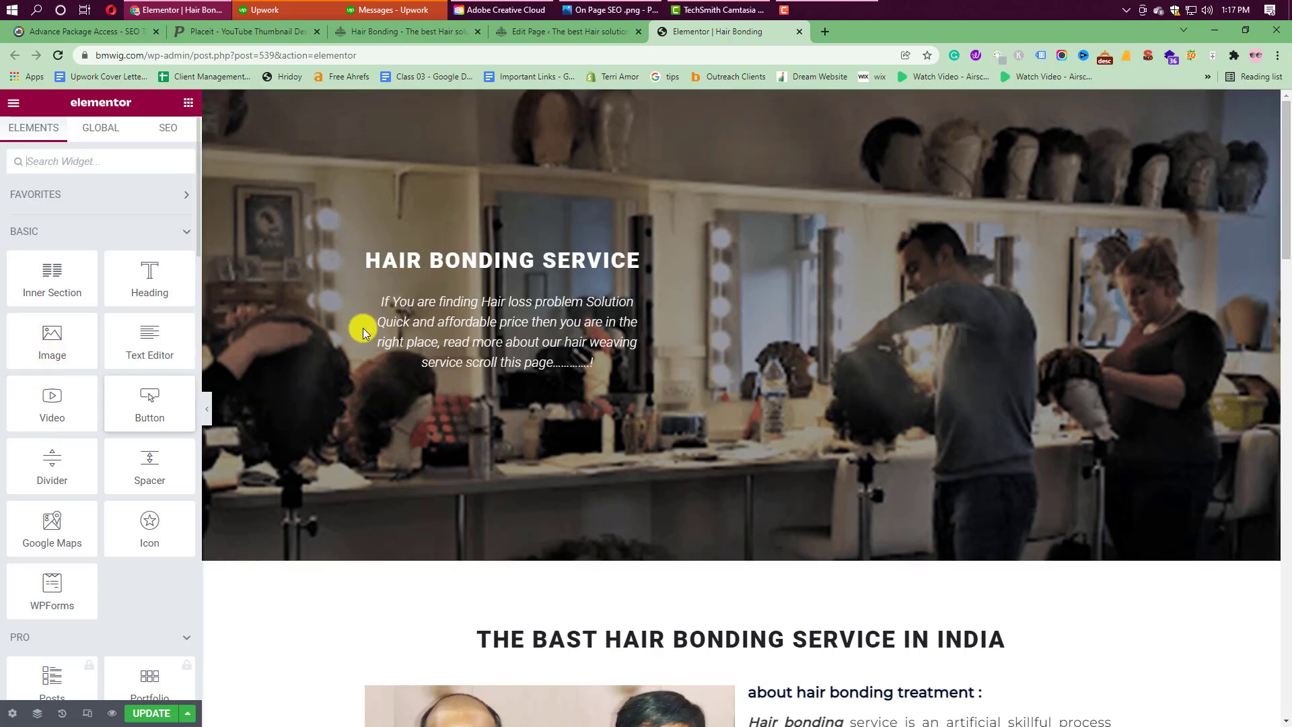
# Check the banner heading's title setting and left-align the whole italic intro paragraph below it
pyautogui.click(508, 263)
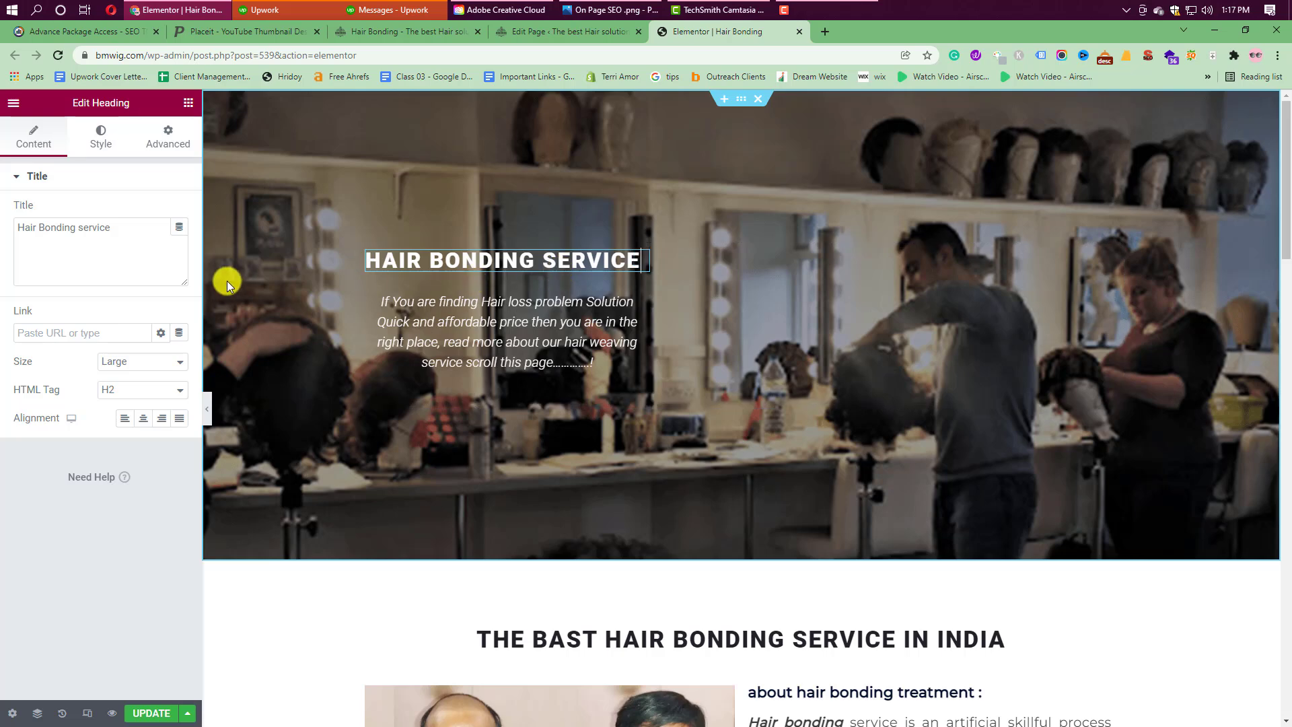
pyautogui.click(150, 240)
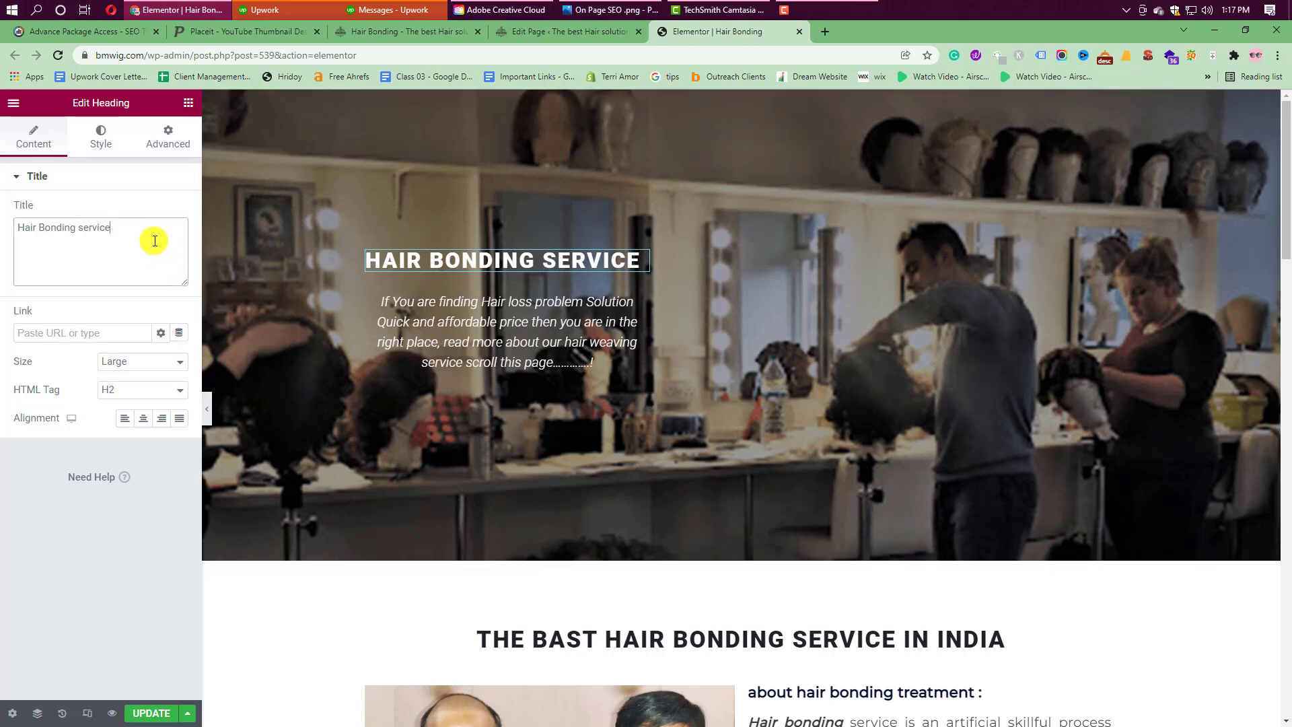
pyautogui.click(448, 307)
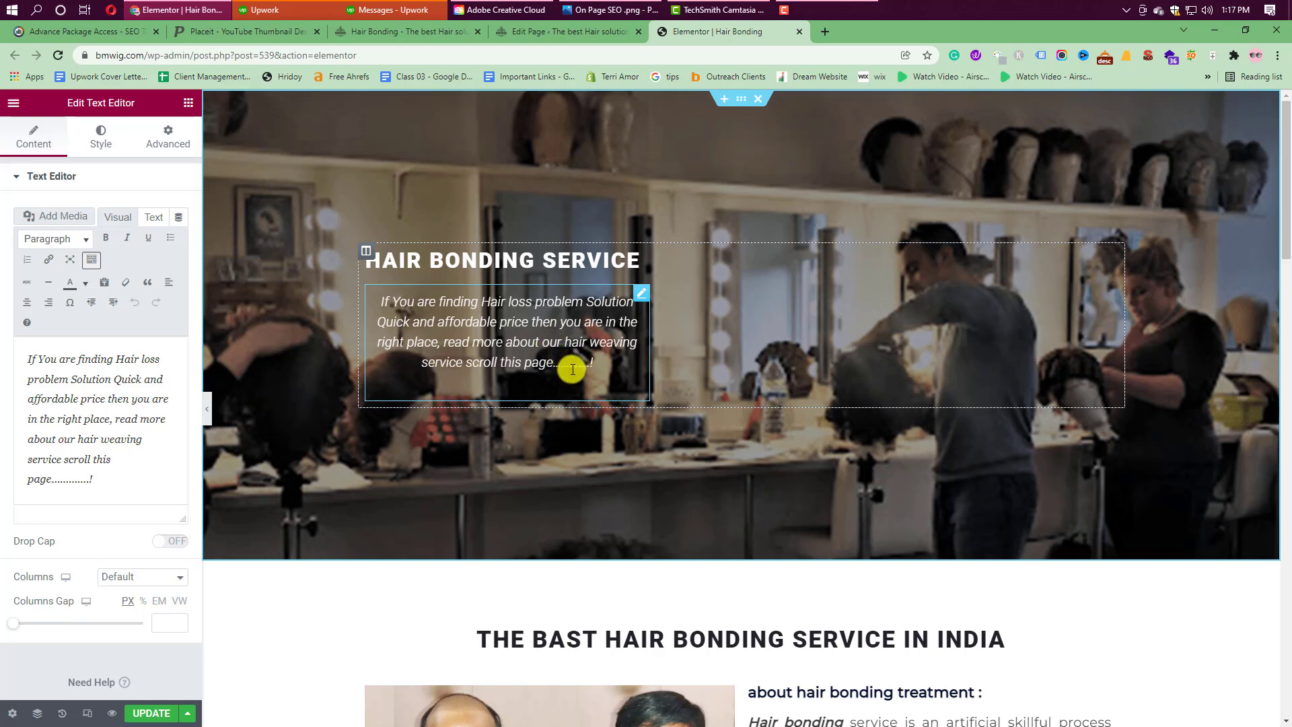
pyautogui.moveTo(592, 365); pyautogui.dragTo(375, 298)
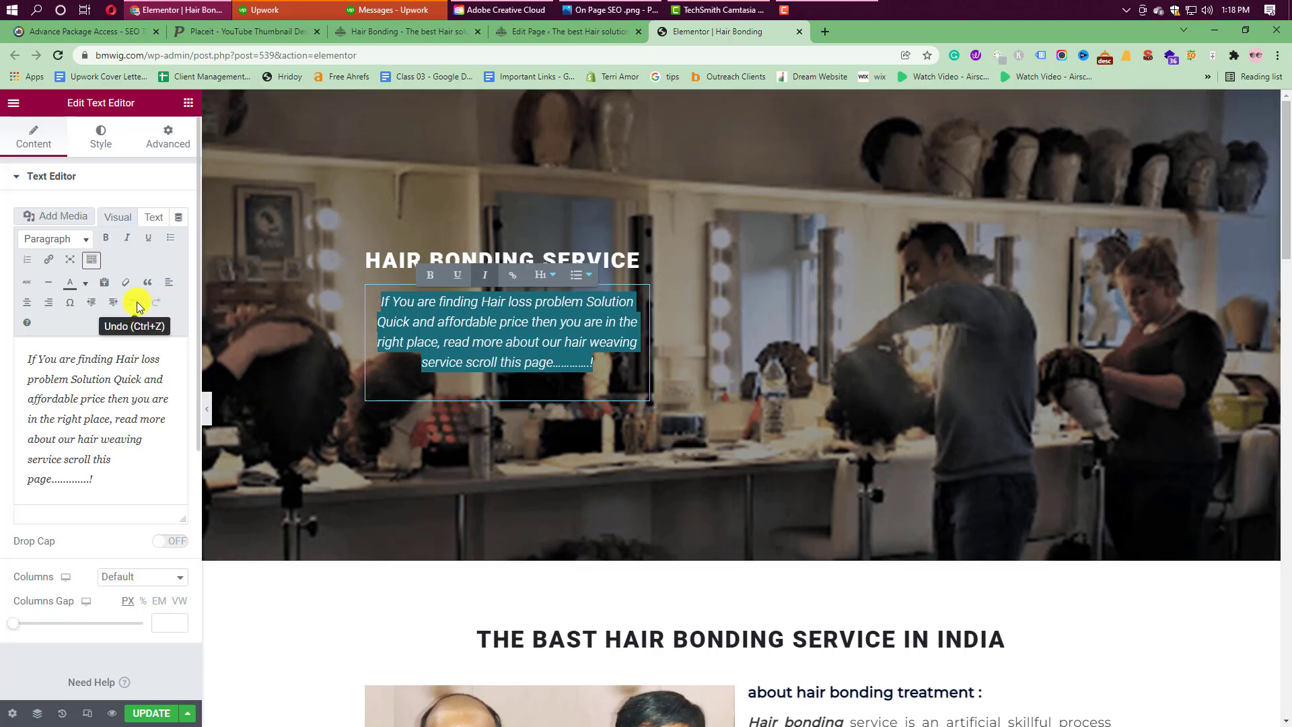
pyautogui.click(169, 287)
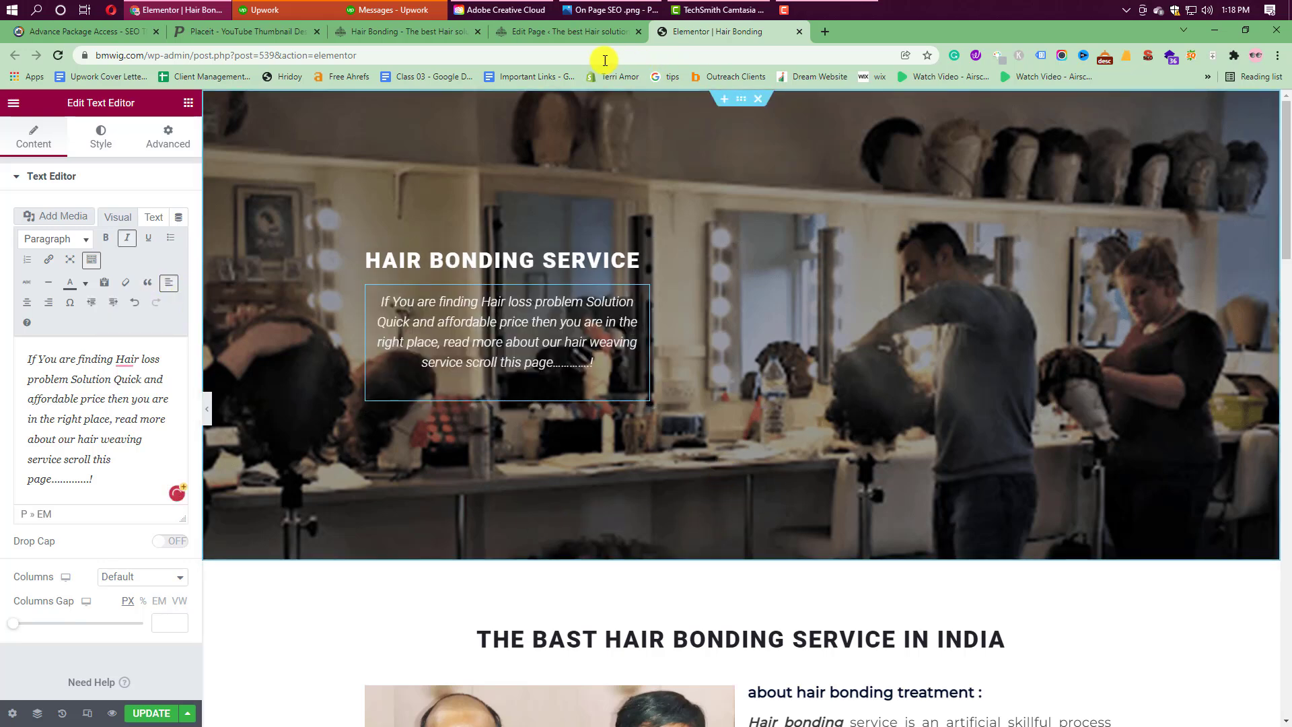
# Back on the WordPress edit page, replace the Yoast SEO focus keyphrase with "Hair Bonding Service"
pyautogui.click(531, 33)
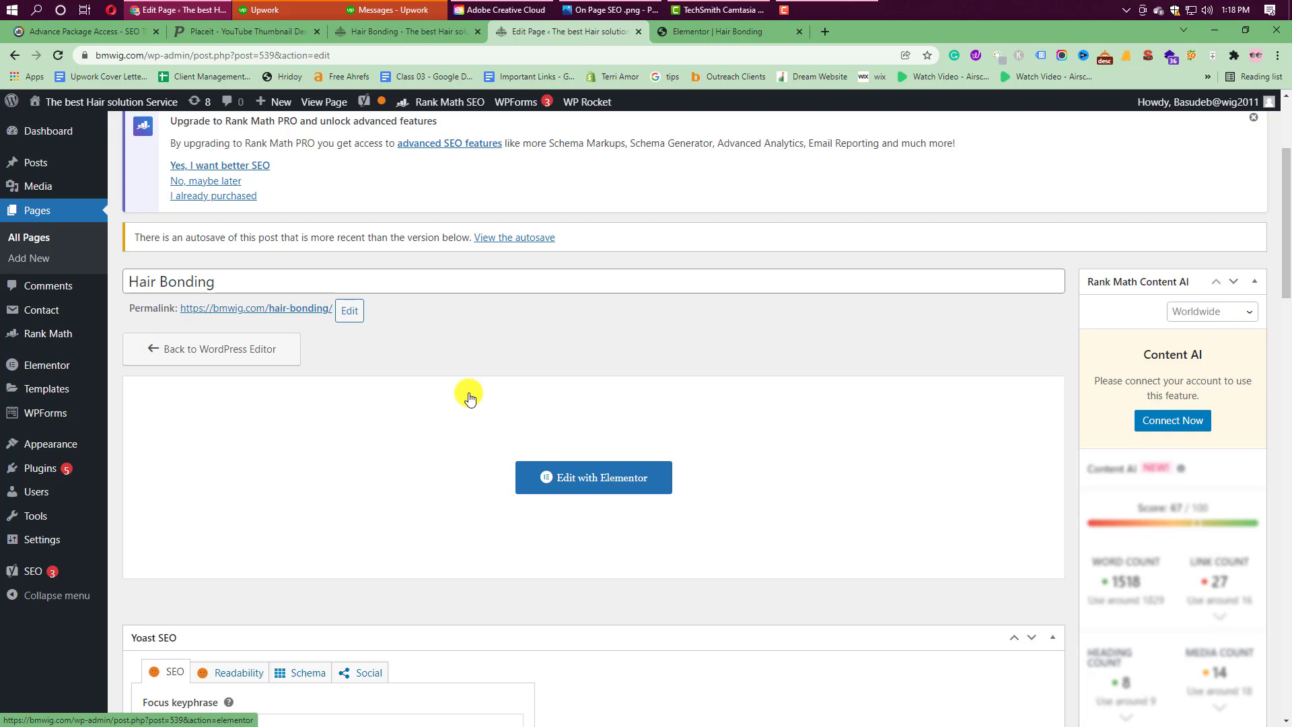
pyautogui.scroll(-1, 469, 397)
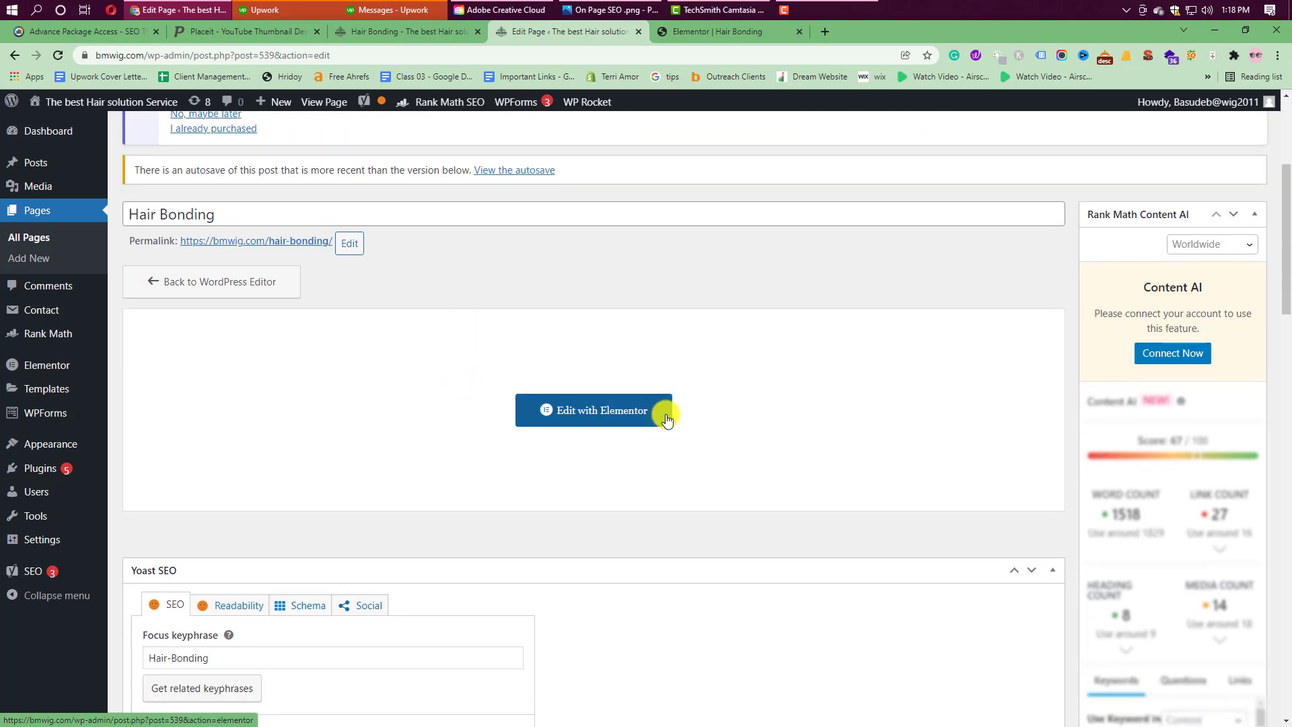
pyautogui.scroll(-2, 673, 412)
pyautogui.scroll(-2, 659, 450)
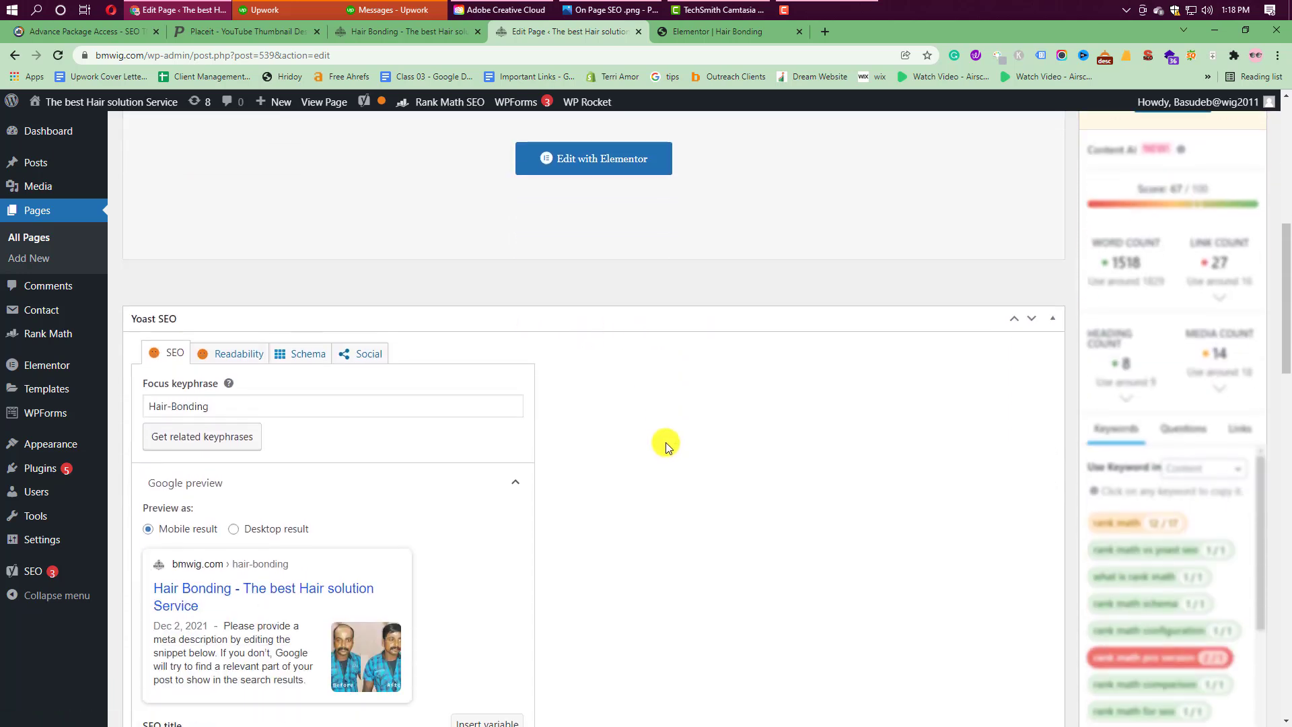
pyautogui.moveTo(217, 389); pyautogui.dragTo(136, 399)
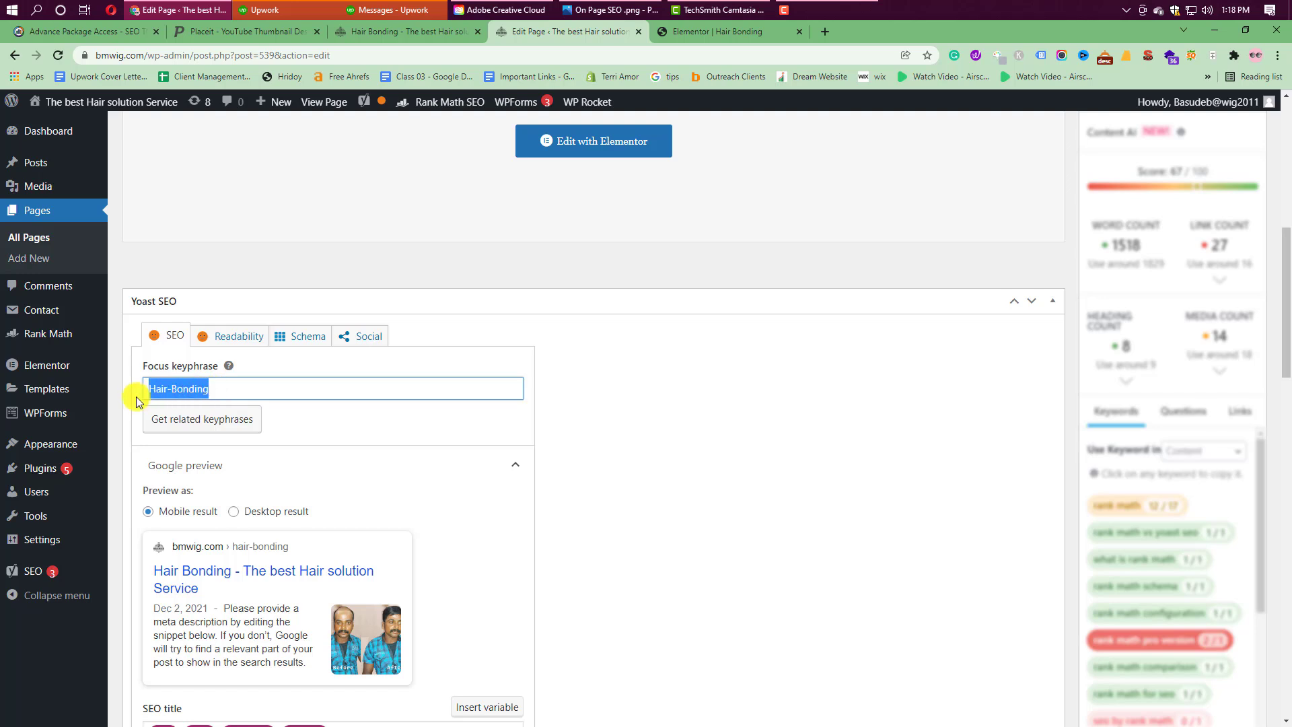
pyautogui.press('BackSpace')
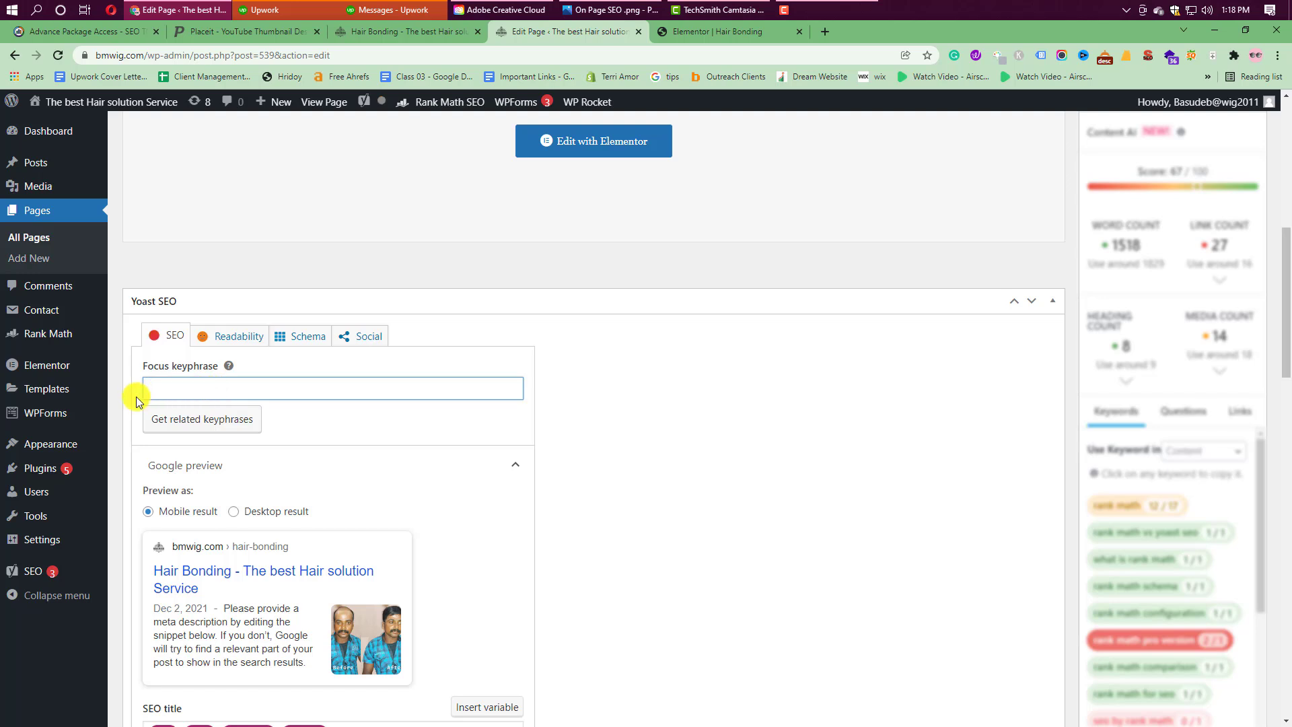
pyautogui.write('Hair Bonding Service')
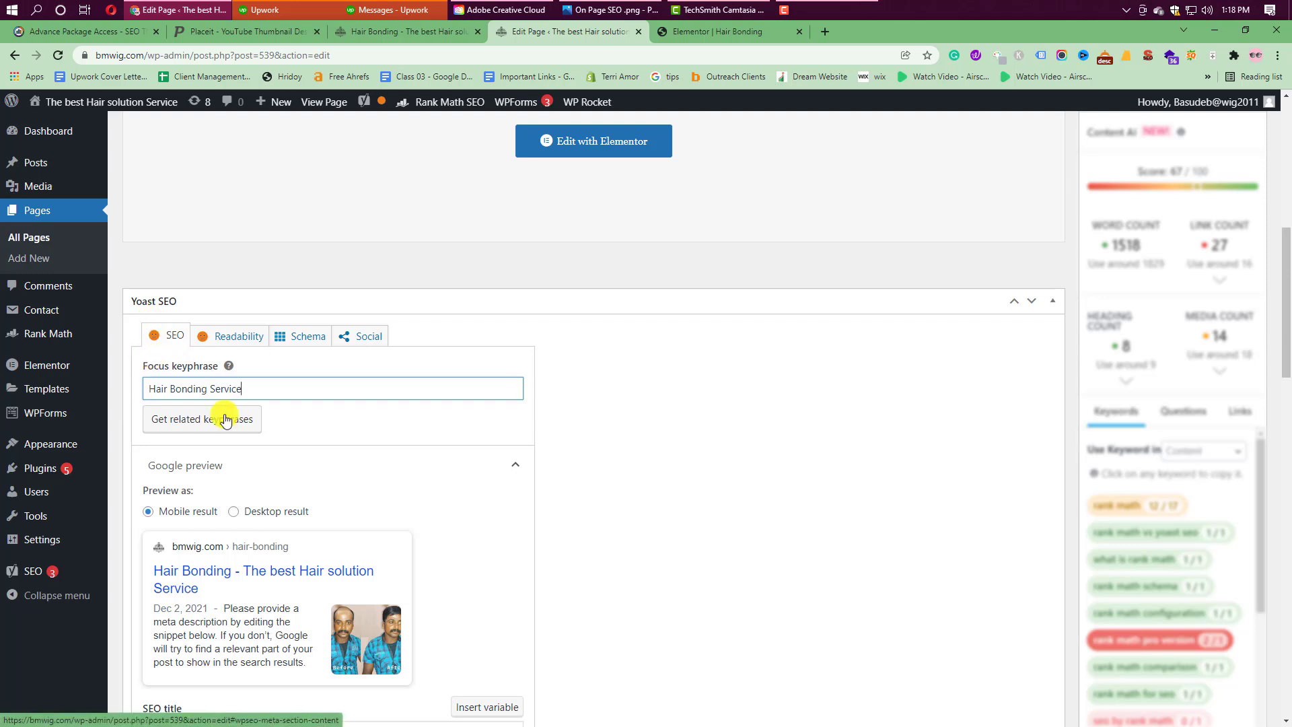
# Switch the Yoast Google preview to the desktop result and look over the SEO title, slug and meta description fields
pyautogui.scroll(-2, 358, 425)
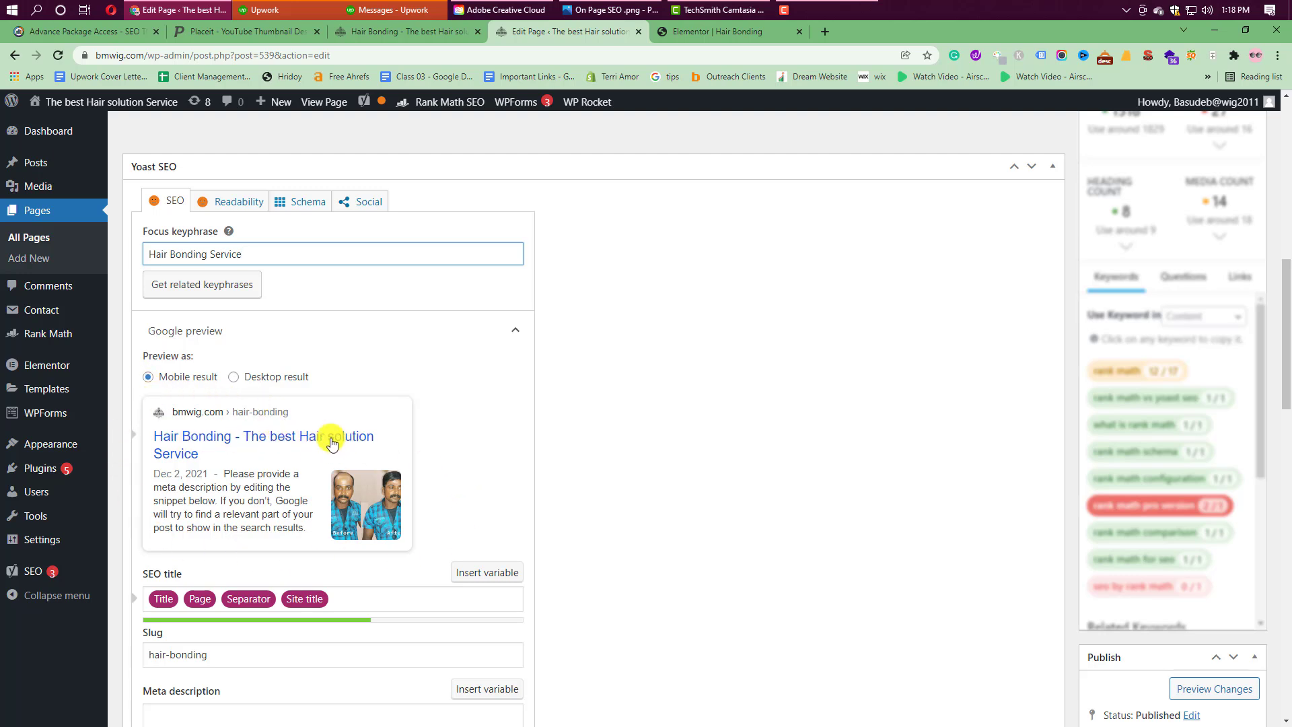
pyautogui.click(233, 377)
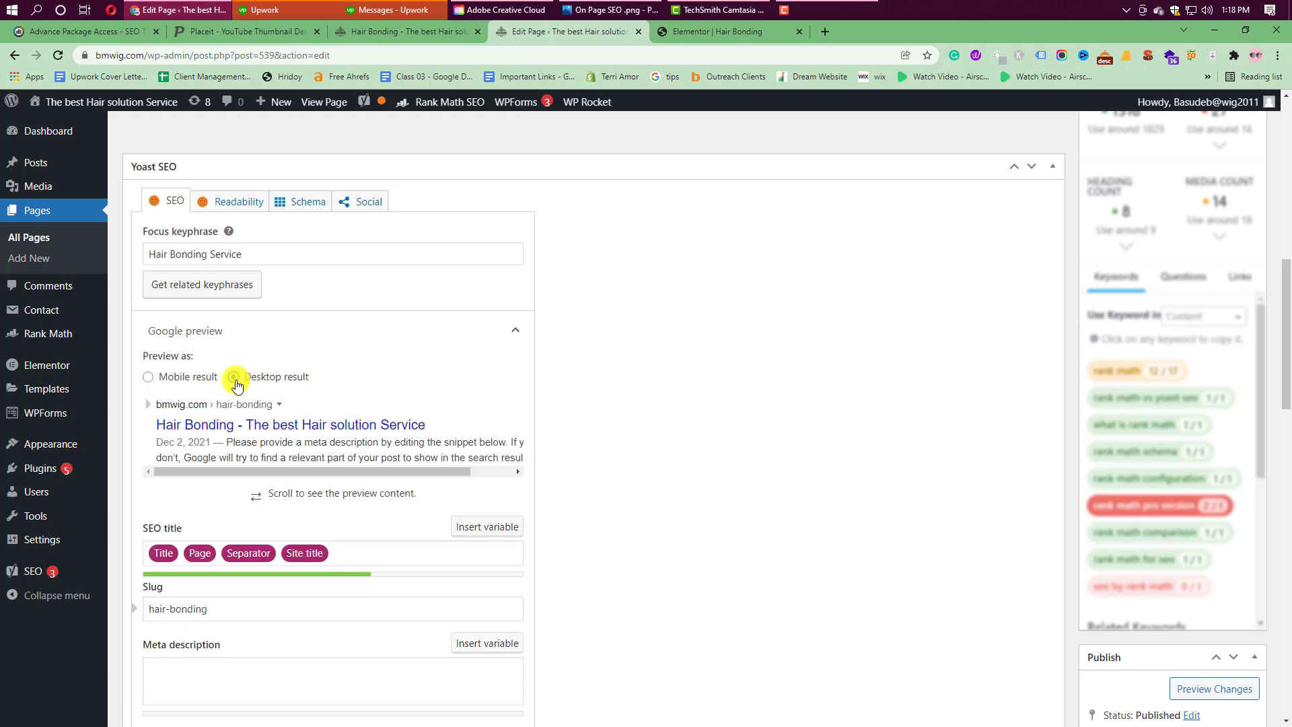
pyautogui.scroll(-3, 331, 444)
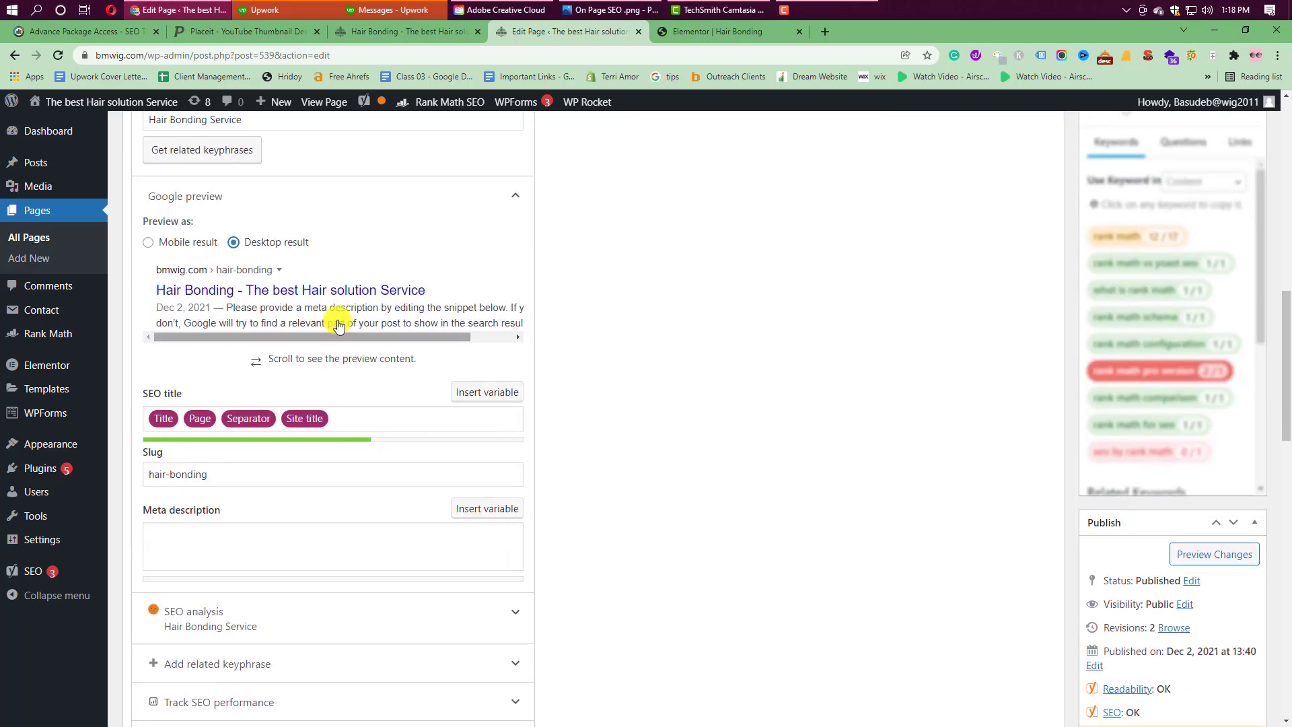
pyautogui.scroll(3, 332, 338)
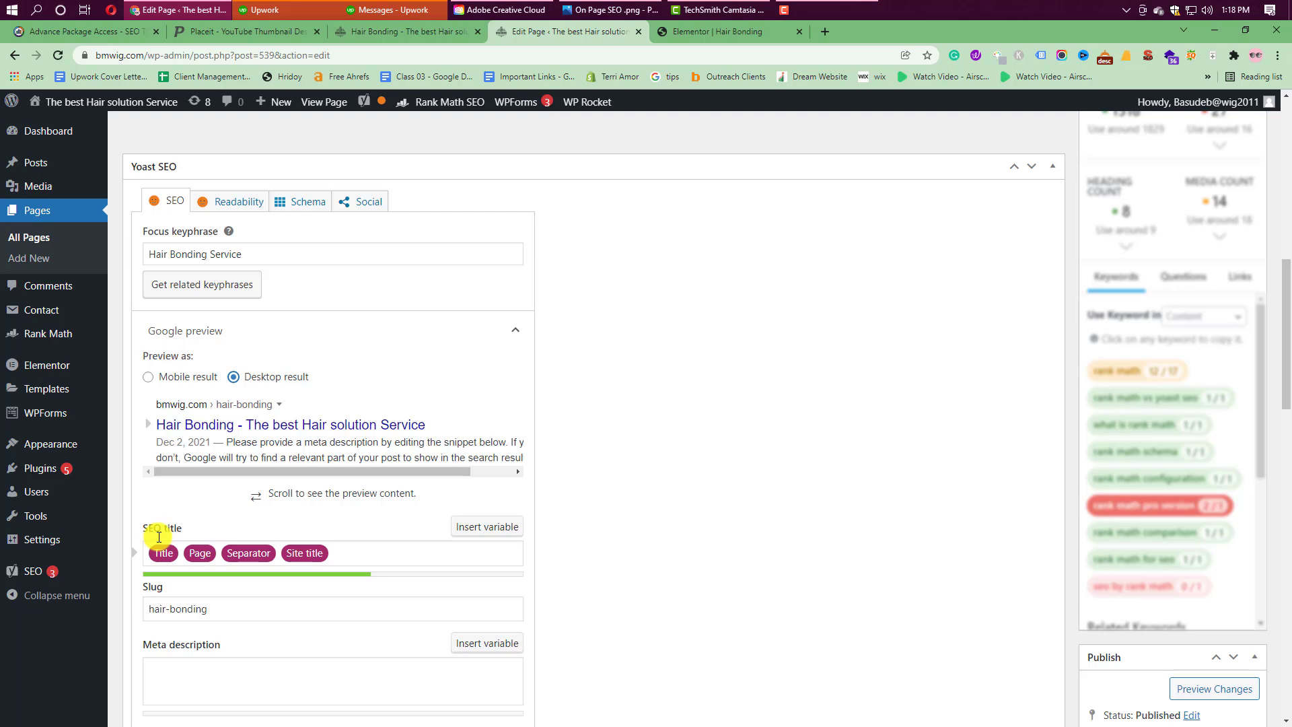
# Remove all variables from the SEO title and enter "Hair Bonding Service in India" in their place
pyautogui.click(341, 554)
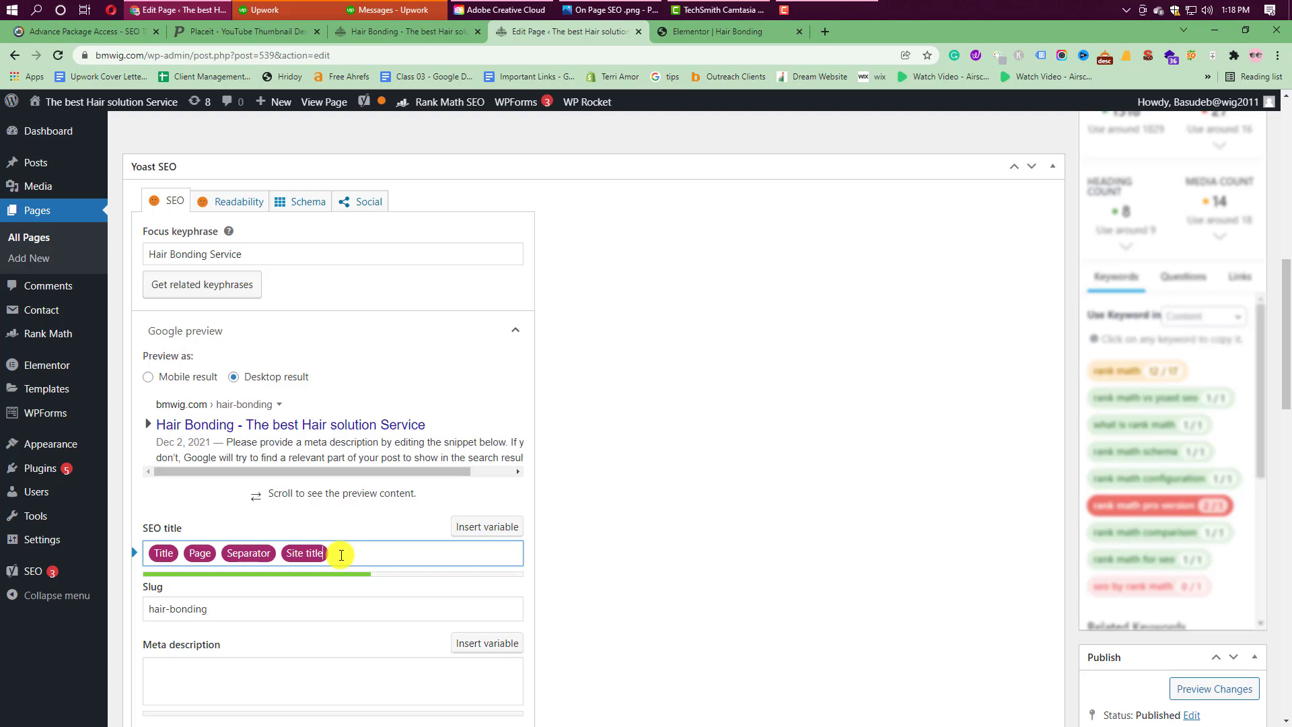
pyautogui.press('BackSpace')
pyautogui.press('BackSpace')
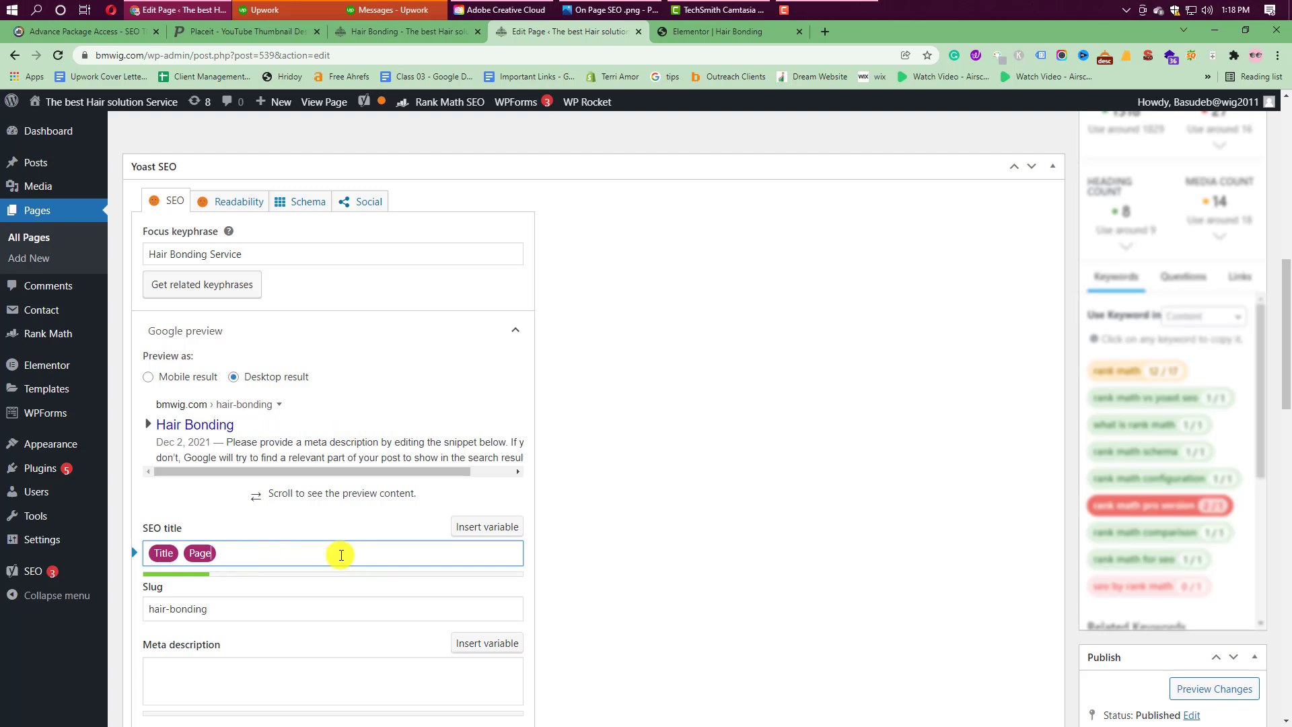
pyautogui.press('BackSpace')
pyautogui.press('BackSpace')
pyautogui.write('Hair Bo')
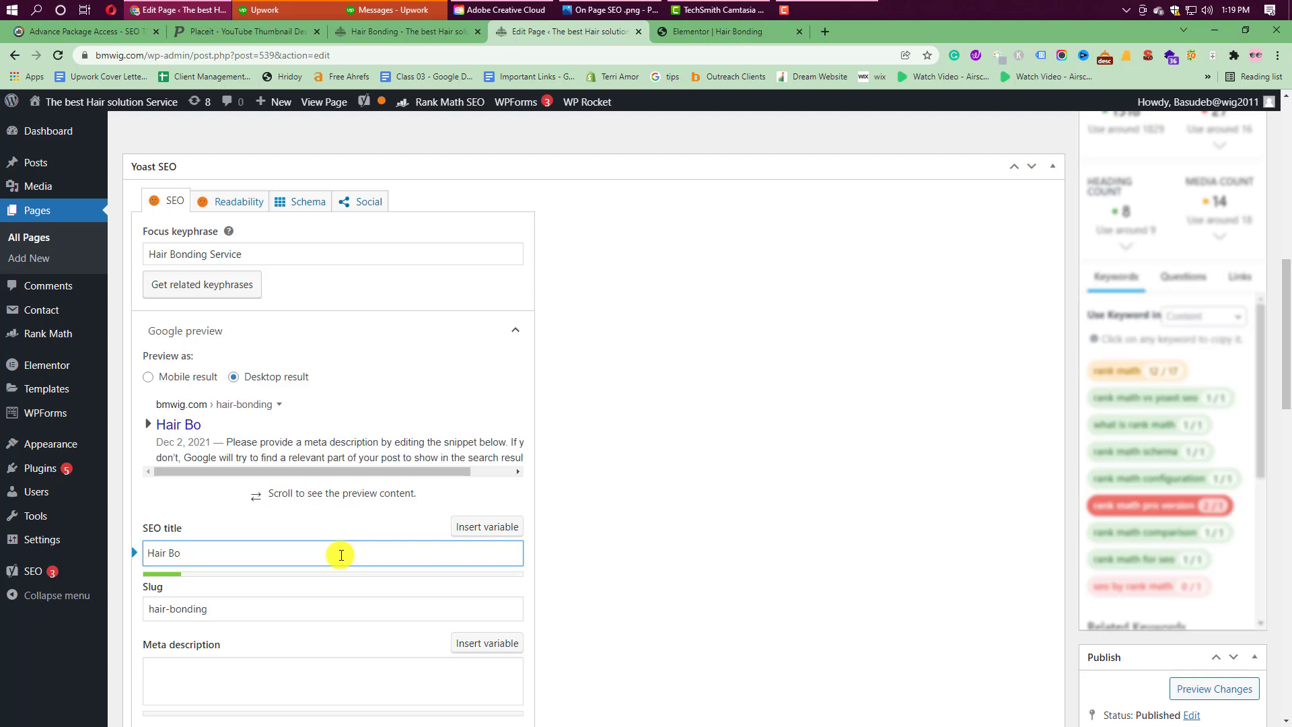
pyautogui.write('m')
pyautogui.press('BackSpace')
pyautogui.write('nding Serv')
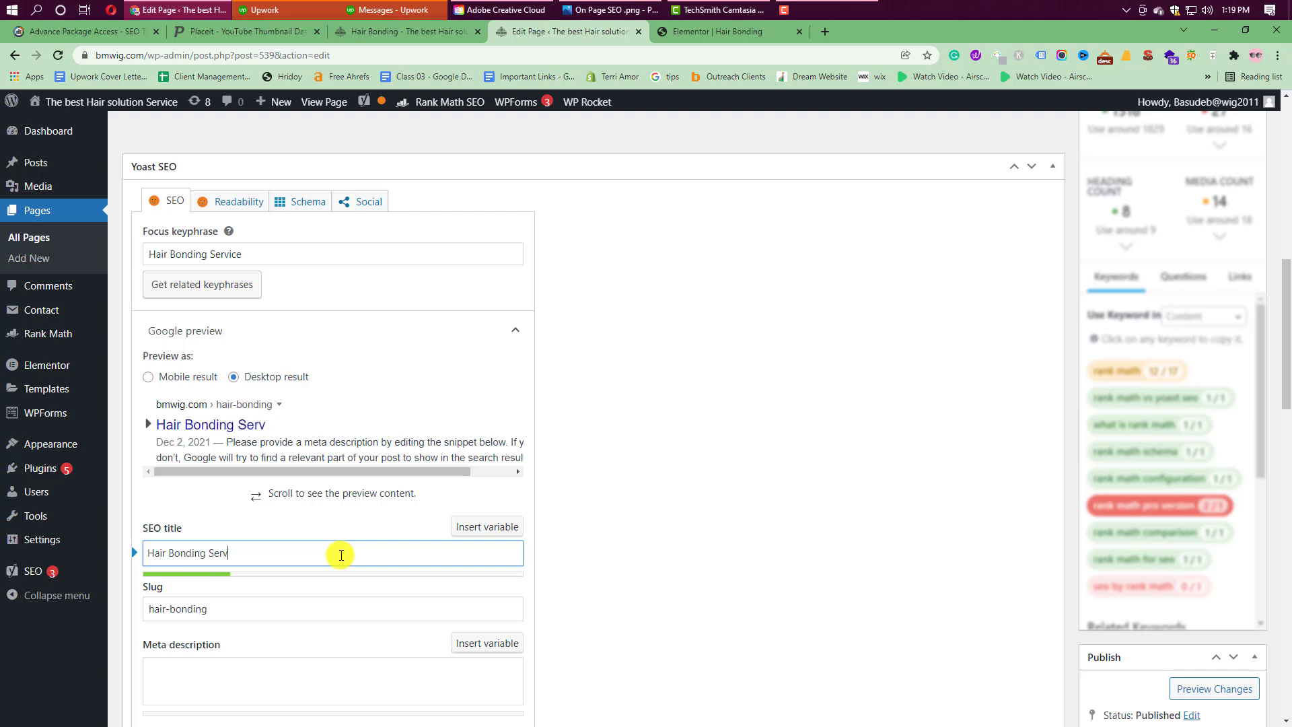
pyautogui.write('ice in India')
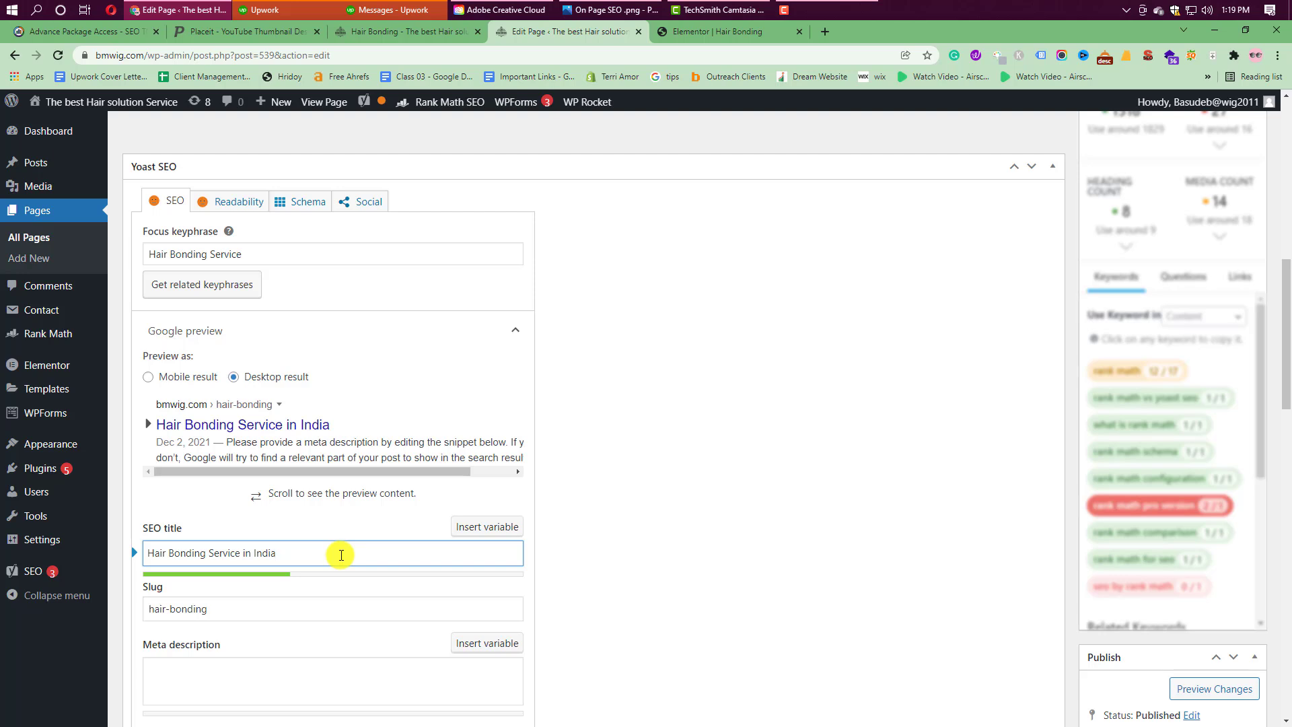
# Append "| Hair Solution" to the SEO title and change the slug to "hair-bonding-service"
pyautogui.write('_Hair Los')
pyautogui.press('BackSpace')
pyautogui.press('BackSpace')
pyautogui.press('BackSpace')
pyautogui.press('BackSpace')
pyautogui.press('BackSpace')
pyautogui.press('BackSpace')
pyautogui.press('BackSpace')
pyautogui.press('BackSpace')
pyautogui.press('BackSpace')
pyautogui.press('BackSpace')
pyautogui.write('a |')
pyautogui.write('Hair Sol')
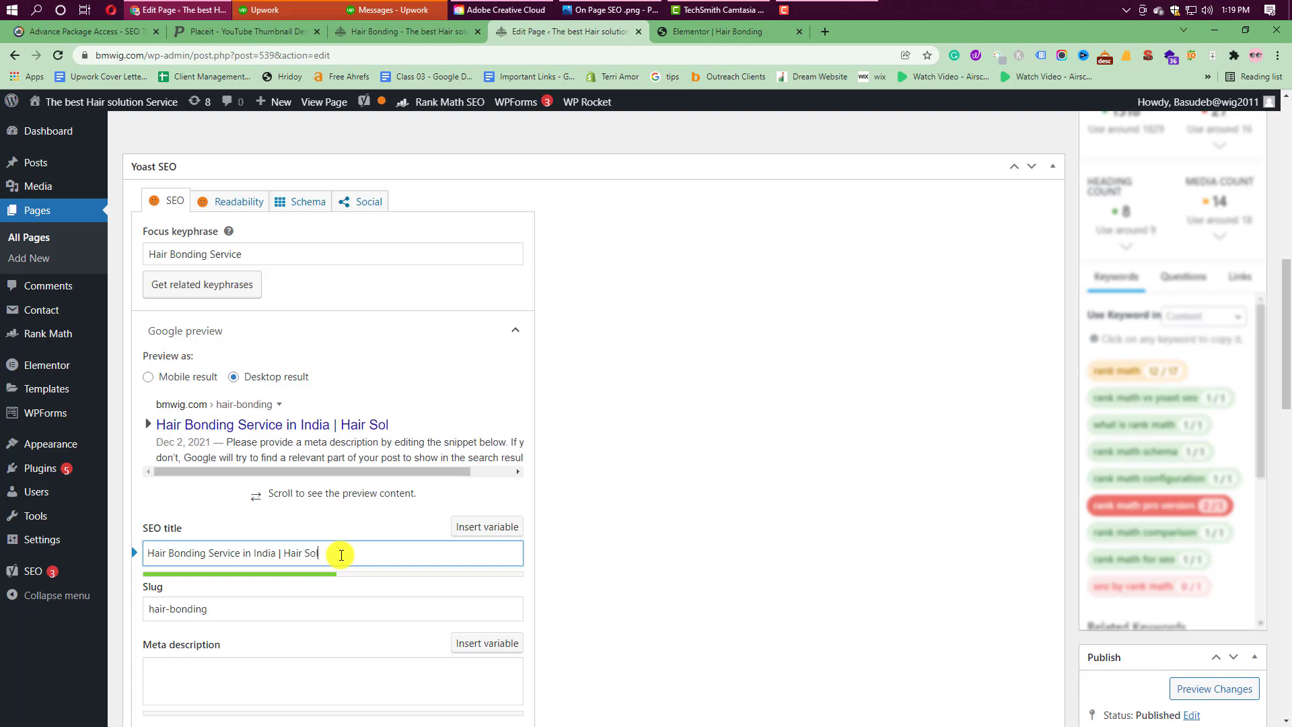
pyautogui.write('ution')
pyautogui.click(216, 611)
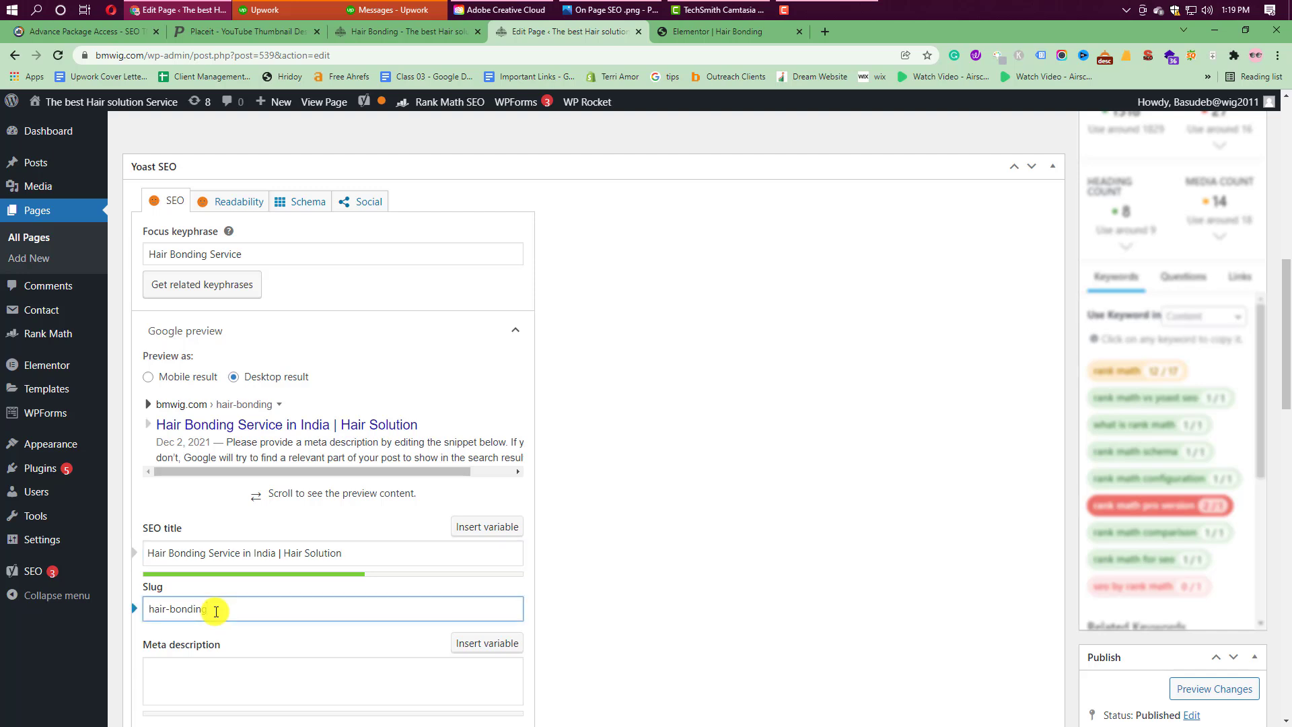
pyautogui.write('-service')
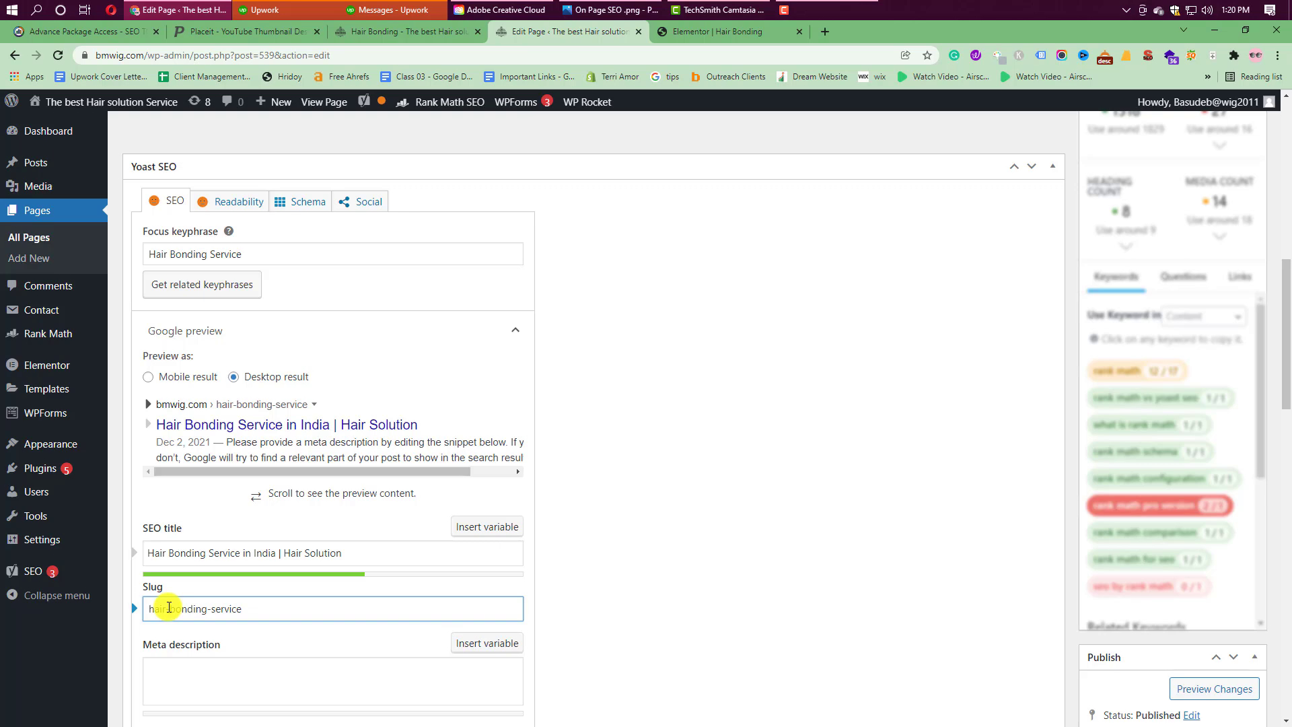
# Write the meta description "Hair Bonding Service in India. You will find best hair solution expert with affordable price"
pyautogui.scroll(-2, 168, 608)
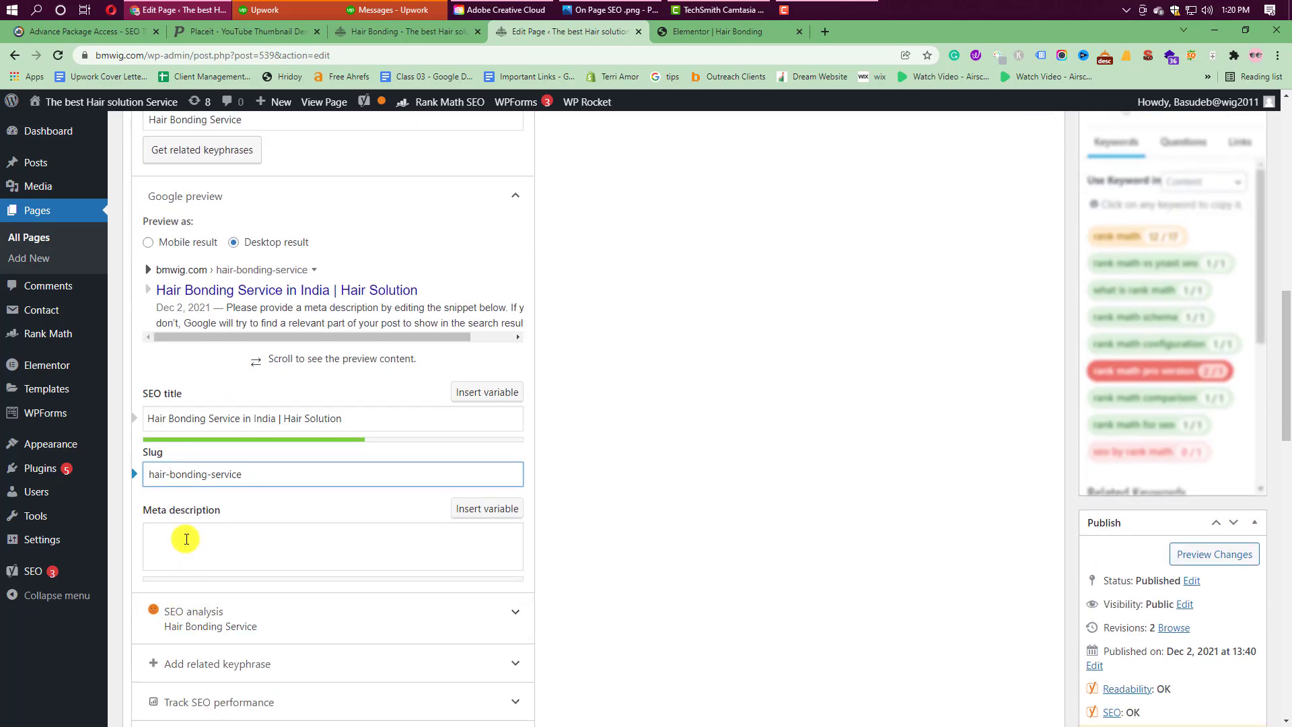
pyautogui.click(184, 538)
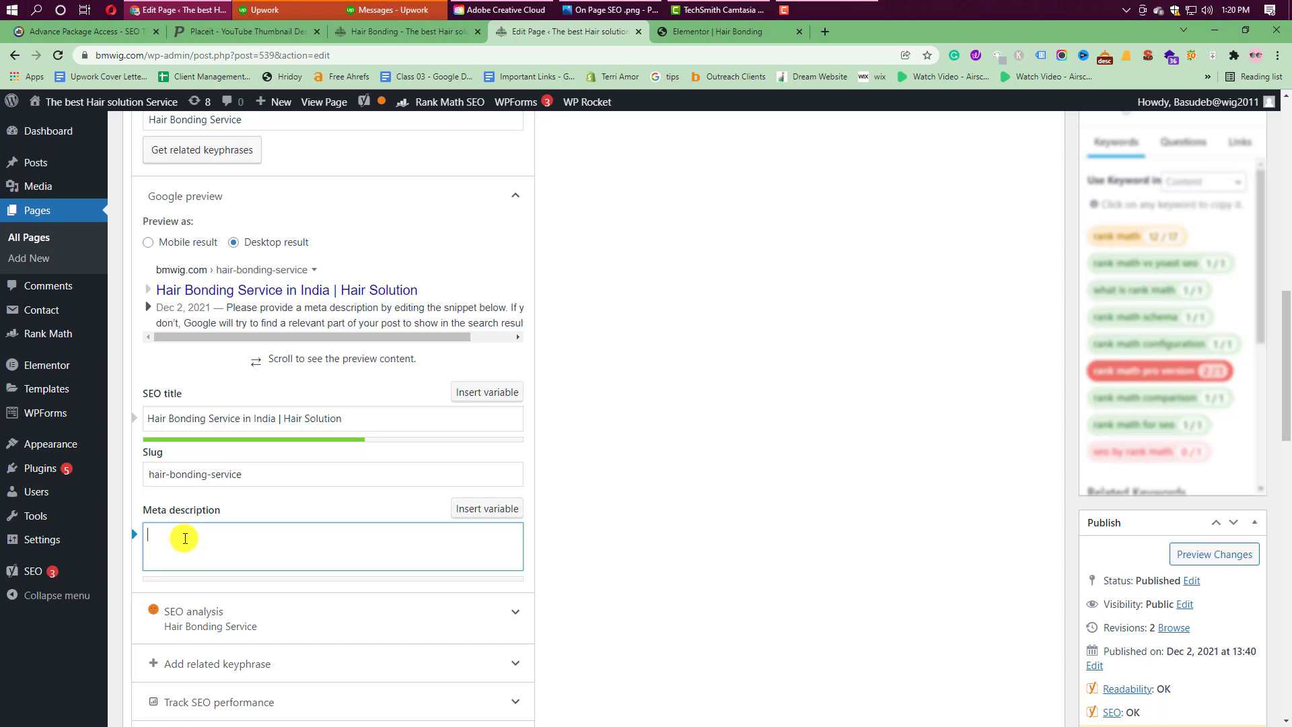
pyautogui.write('hair B')
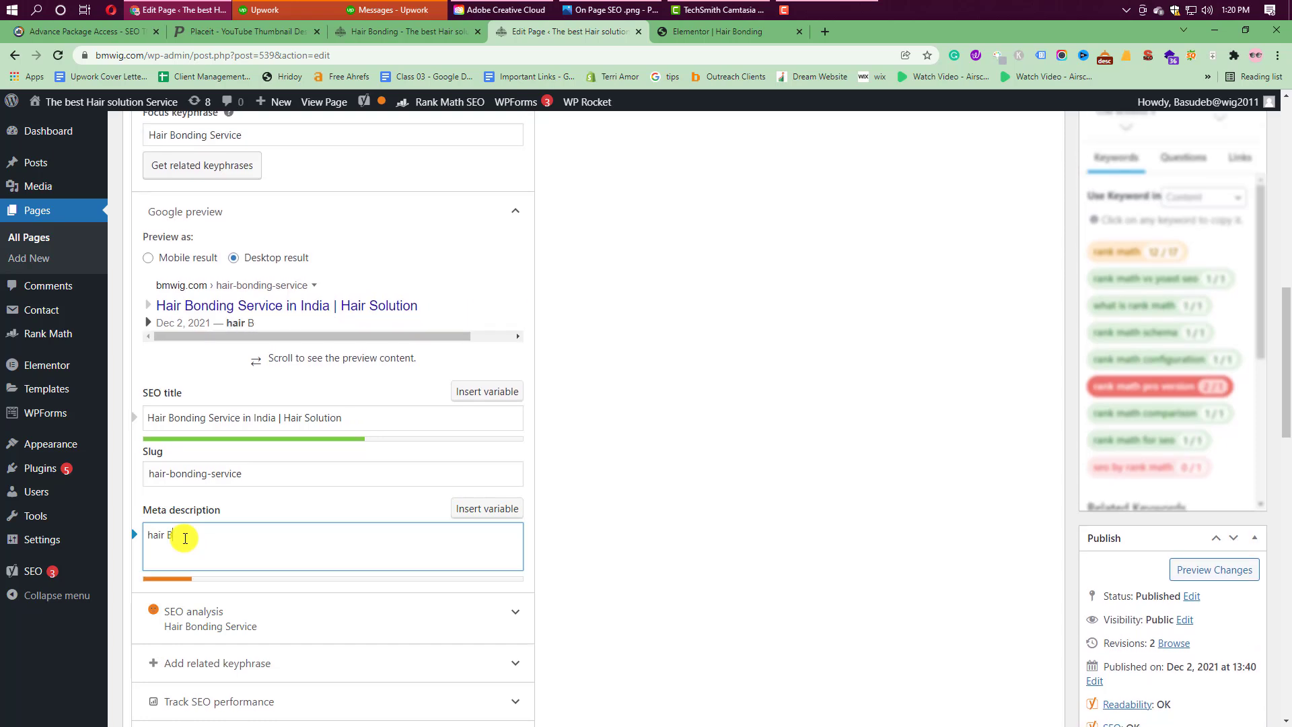
pyautogui.press('BackSpace')
pyautogui.press('BackSpace')
pyautogui.press('BackSpace')
pyautogui.press('BackSpace')
pyautogui.press('BackSpace')
pyautogui.write('Hair Bonding Service ')
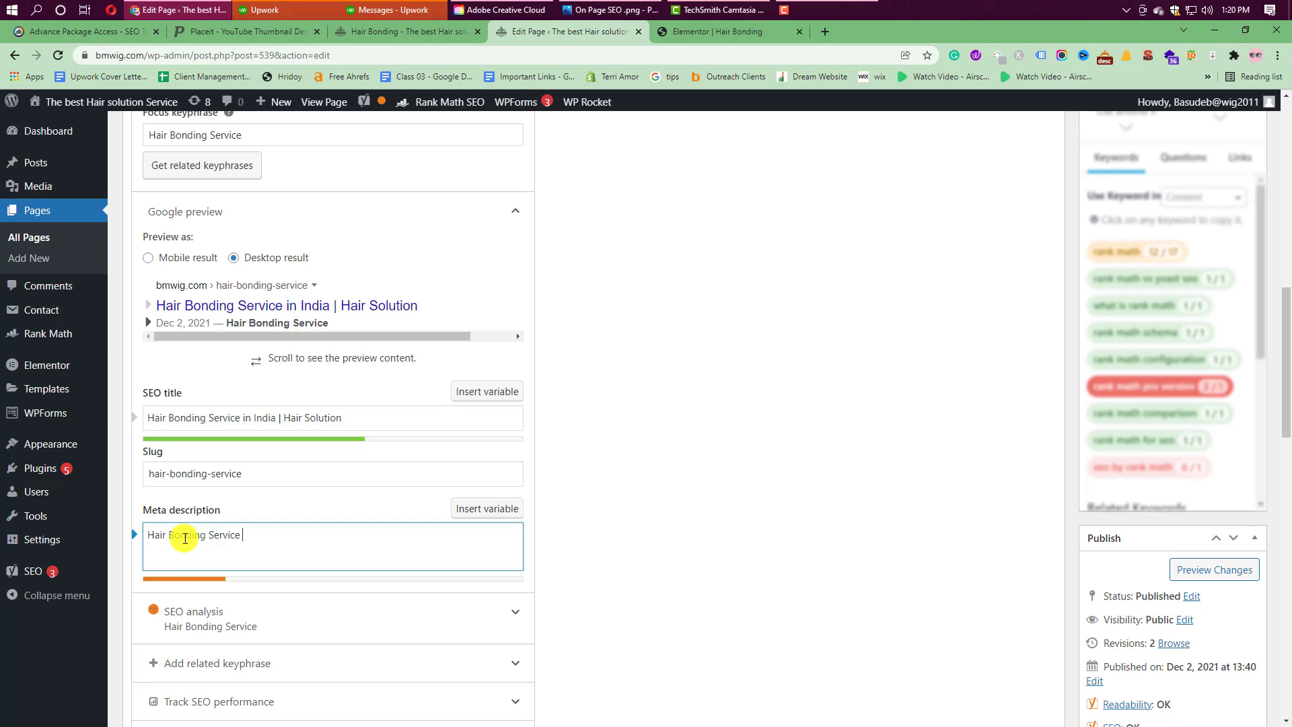
pyautogui.write('in India')
pyautogui.write('. You will')
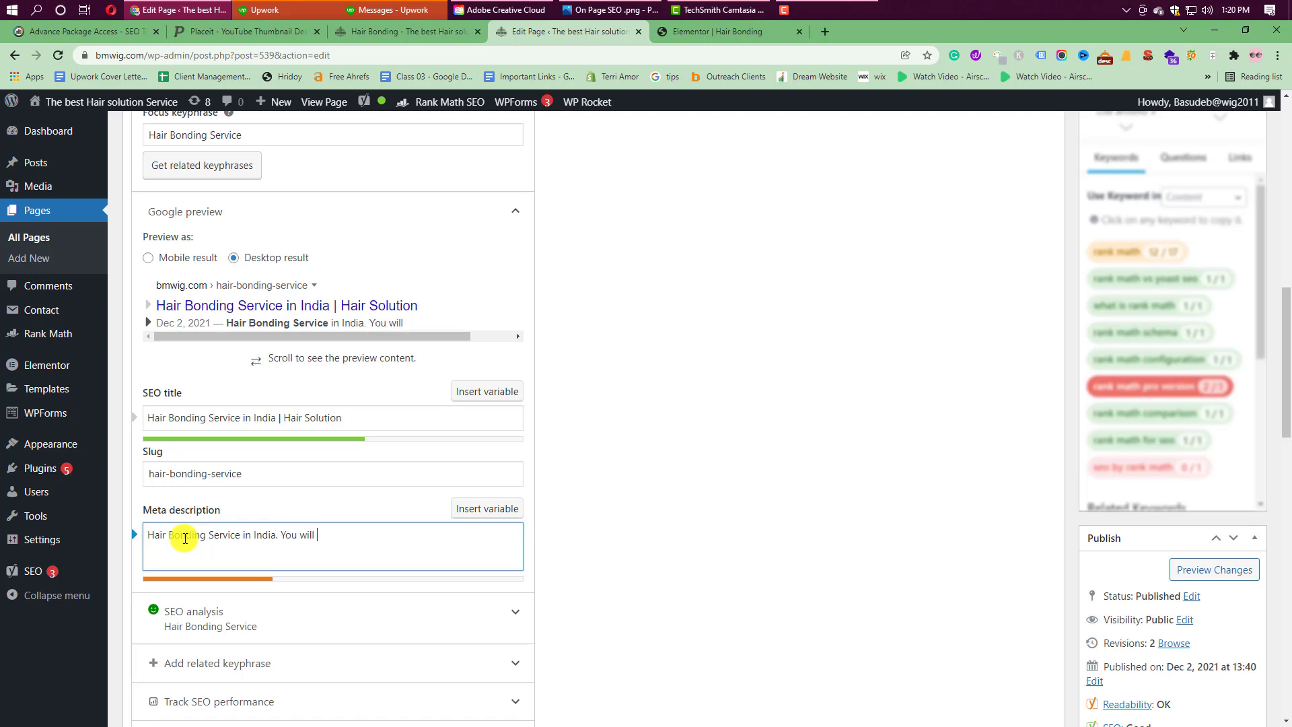
pyautogui.write(' find best hair sol')
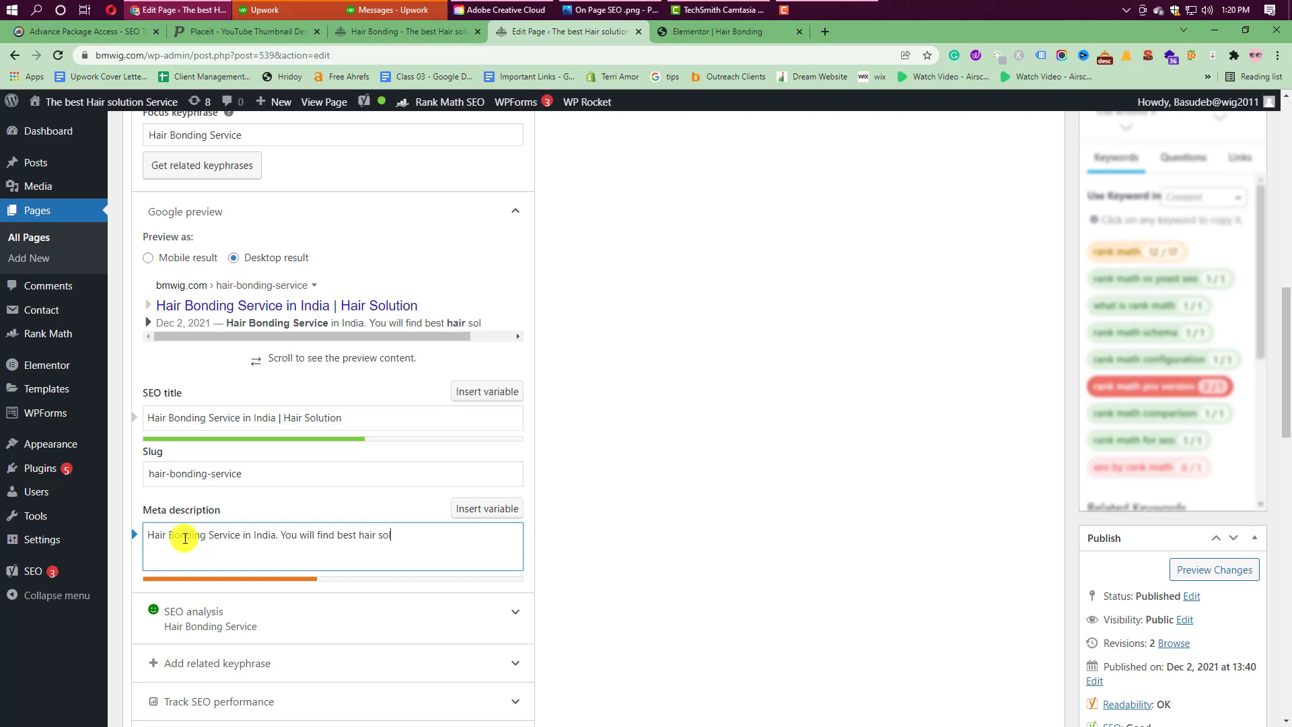
pyautogui.write('ution ew')
pyautogui.press('BackSpace')
pyautogui.write('xpert with aff')
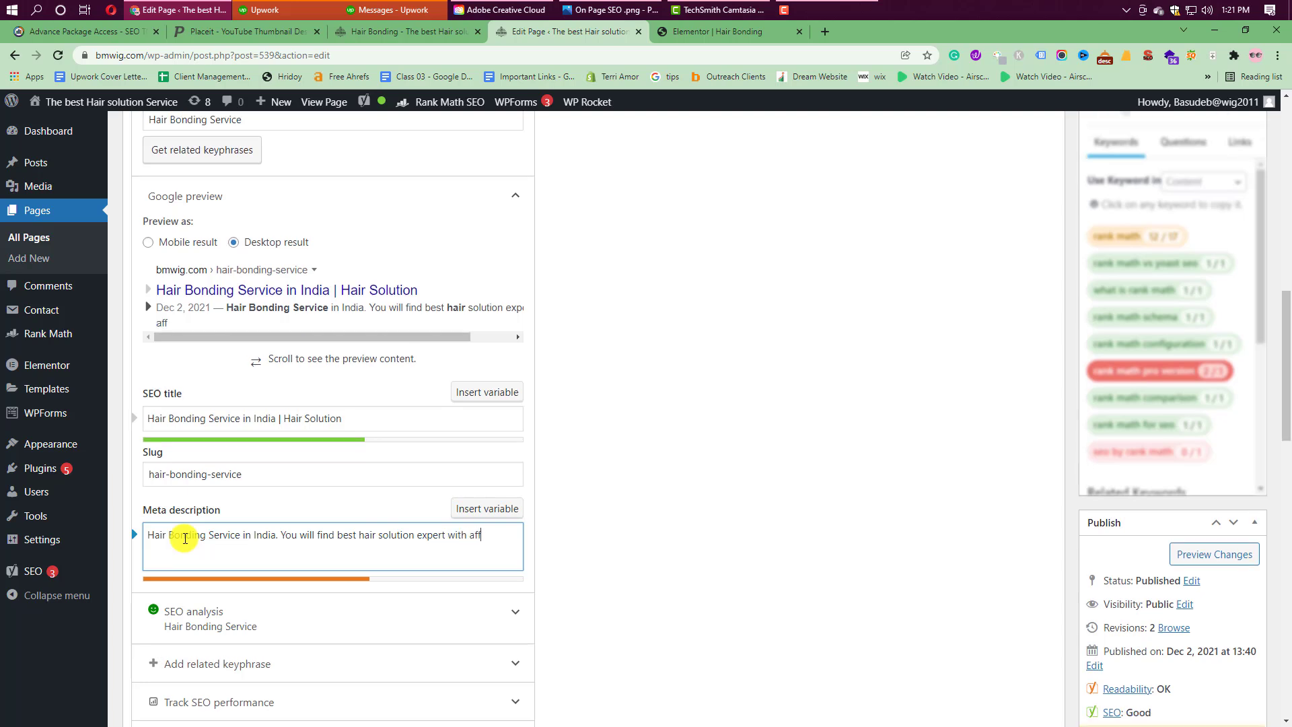
pyautogui.write('ordable price')
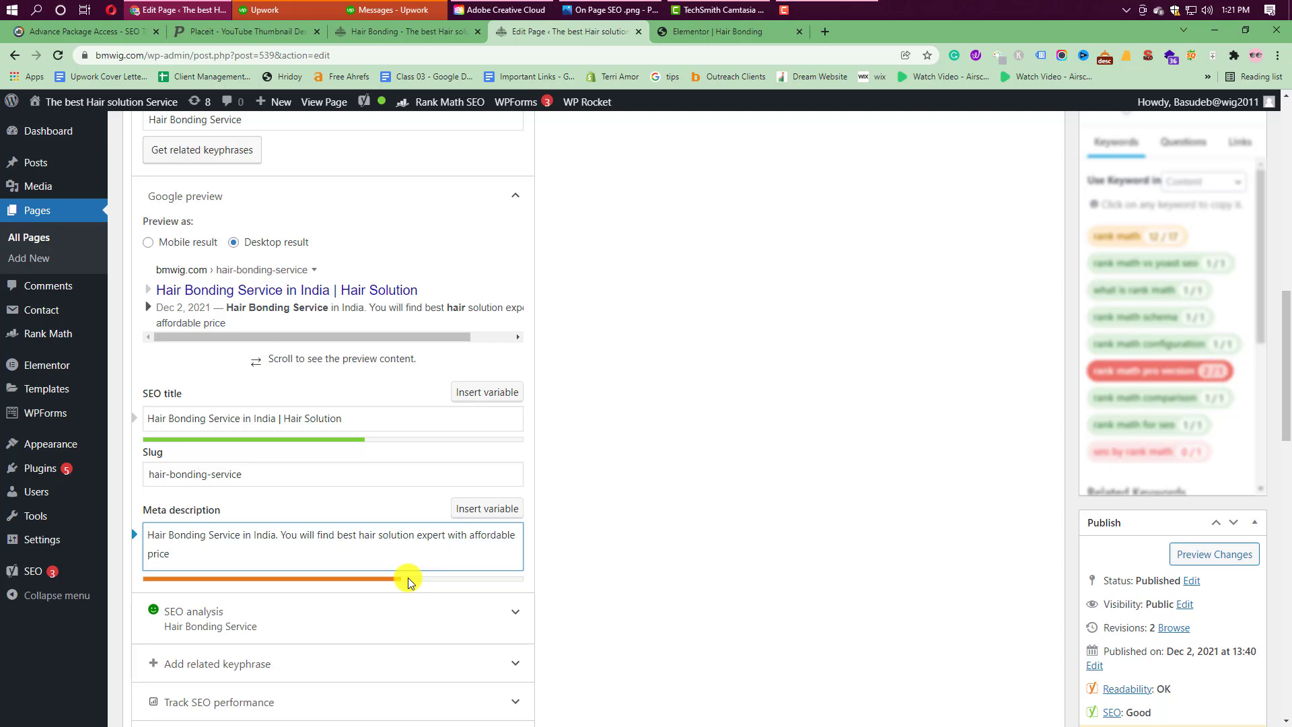
# Lengthen the meta description by ending it with ". Please contact them for more info"
pyautogui.write('. Please con')
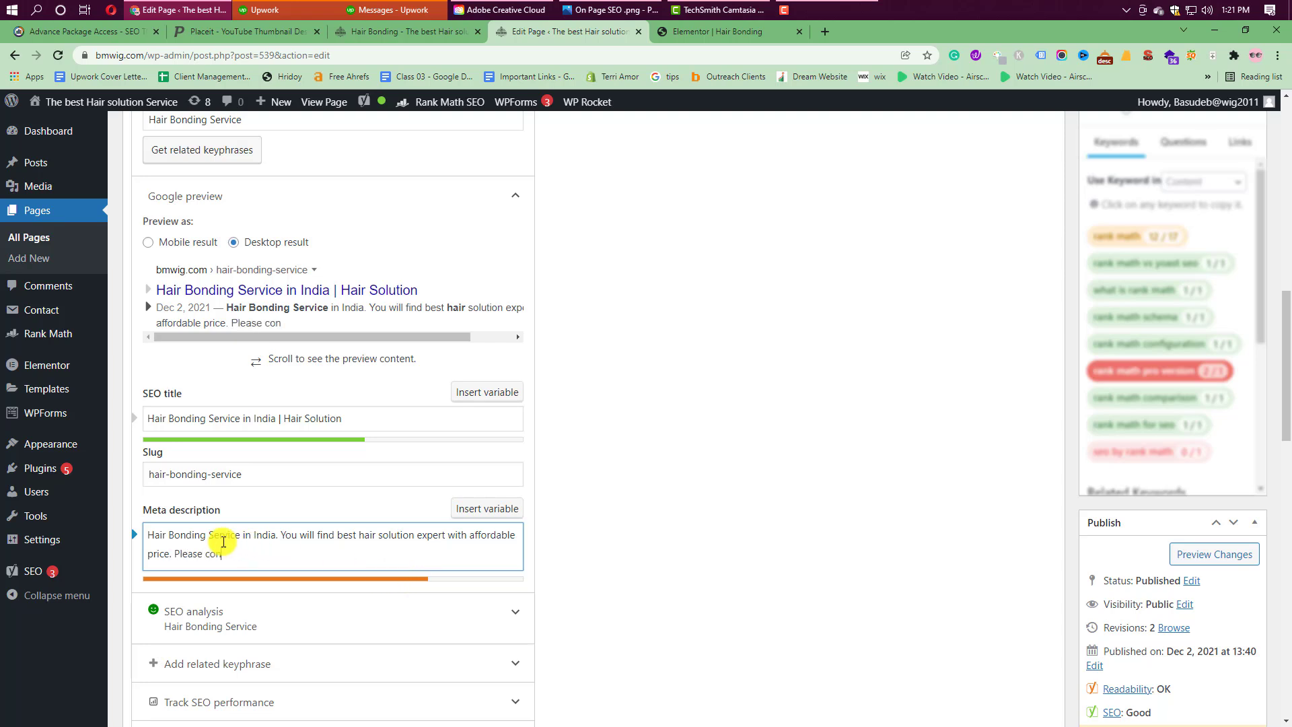
pyautogui.write('tact then')
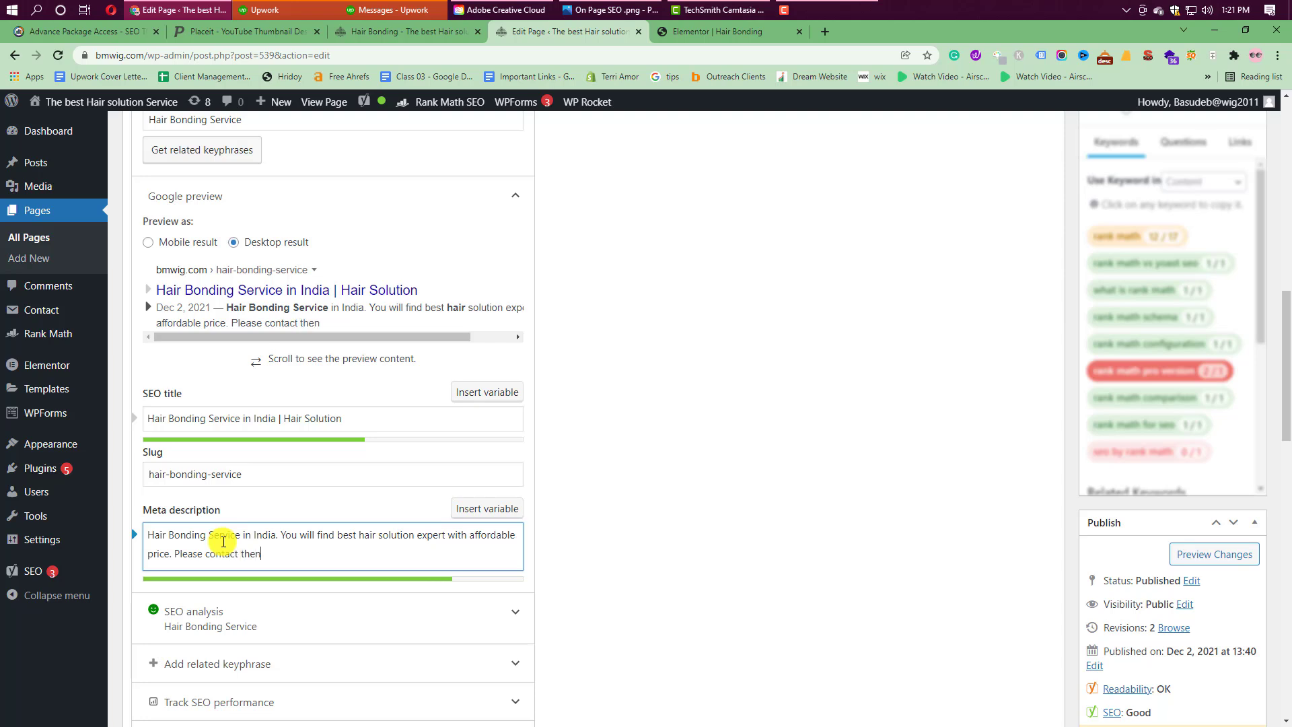
pyautogui.press('BackSpace')
pyautogui.write('m for more info')
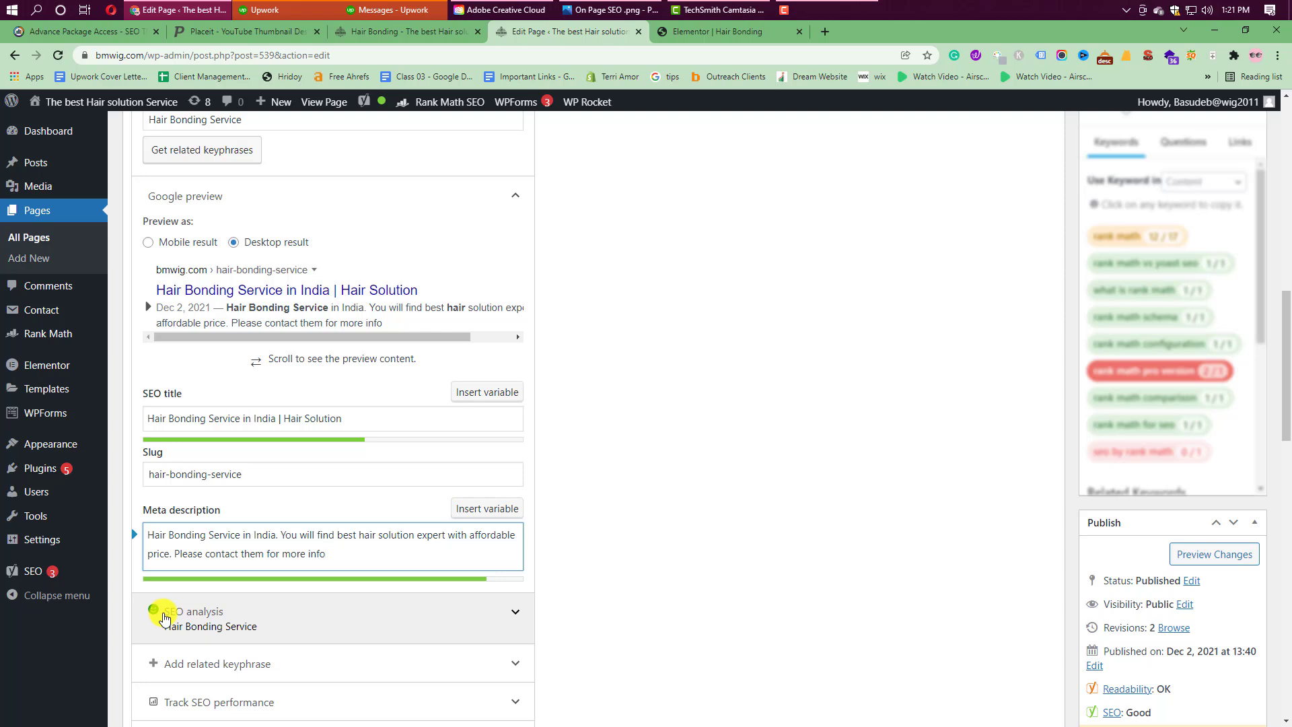
# Expand the Yoast SEO analysis and review its problems and good results for the keyphrase
pyautogui.click(504, 614)
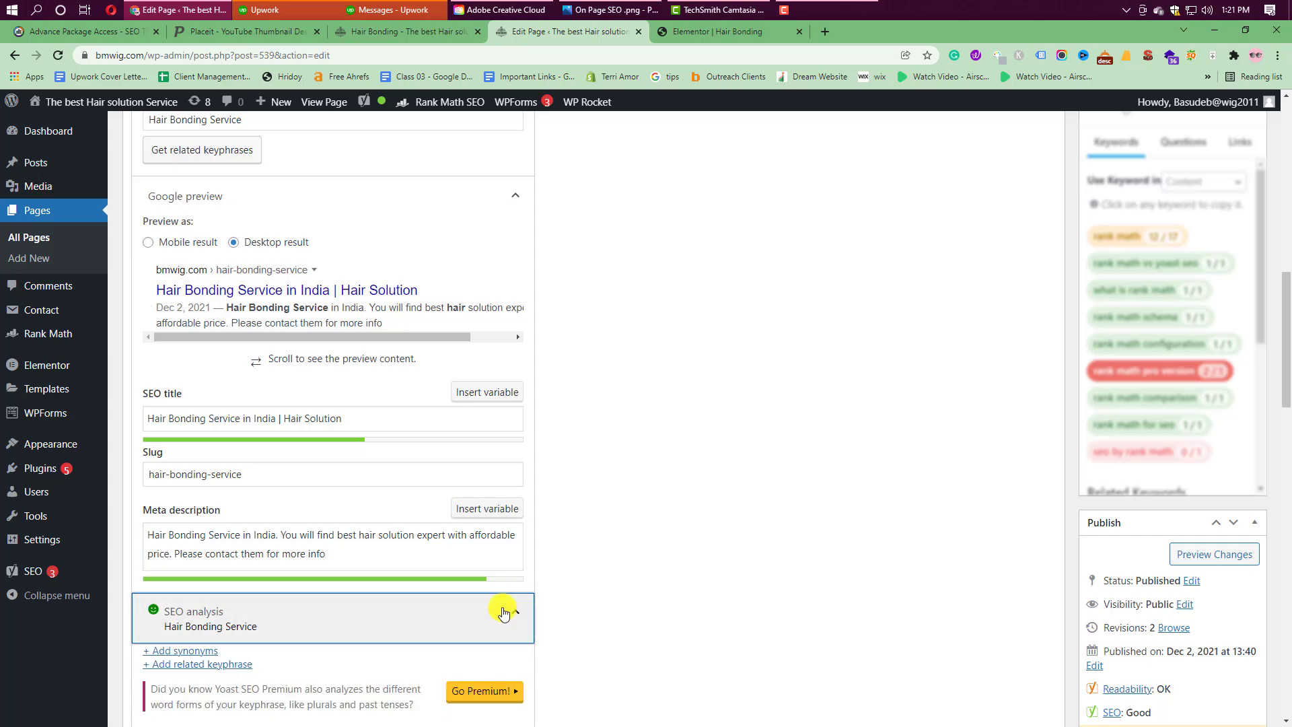
pyautogui.scroll(-2, 498, 609)
pyautogui.scroll(-2, 498, 605)
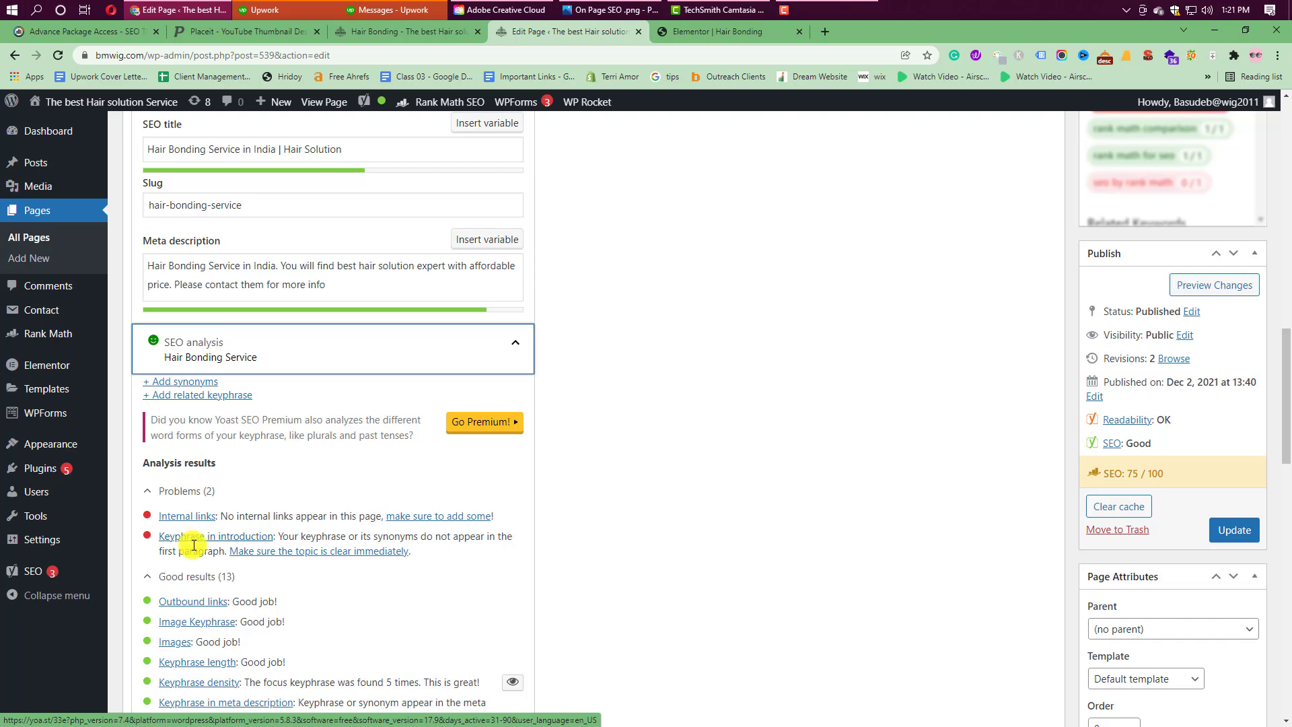
pyautogui.scroll(-1, 201, 559)
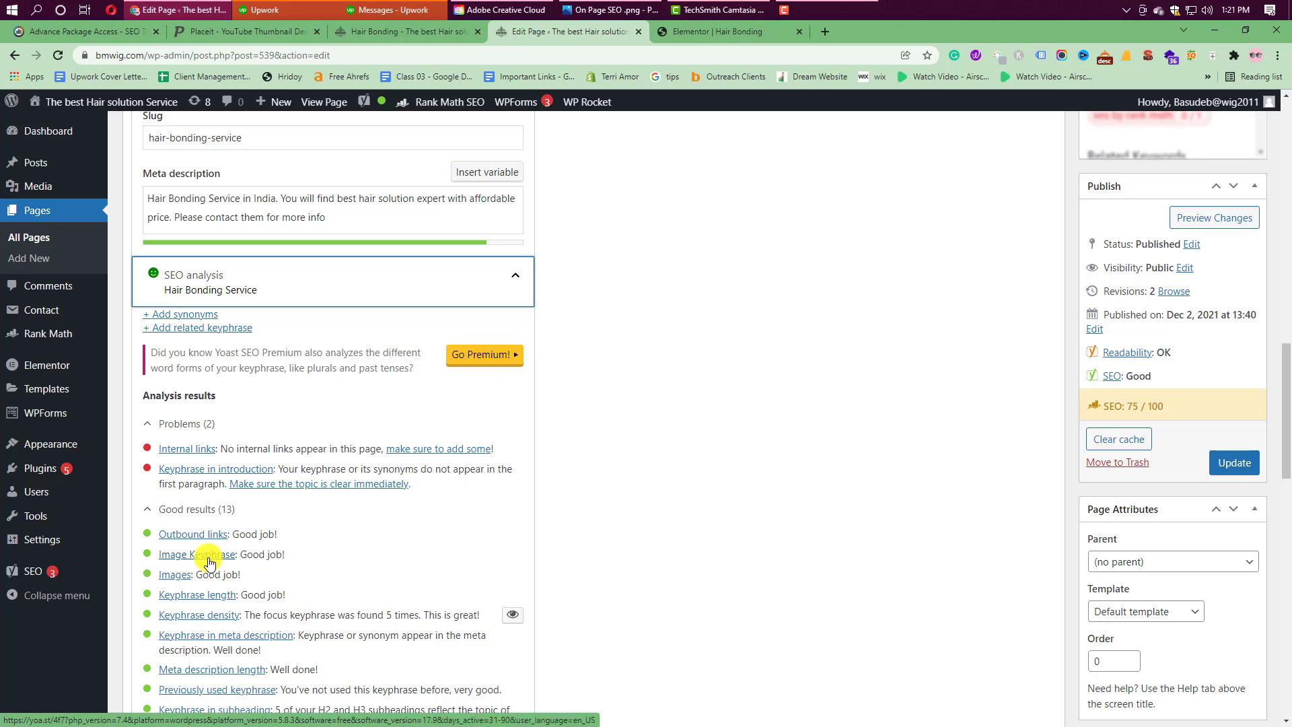
pyautogui.scroll(-1, 266, 569)
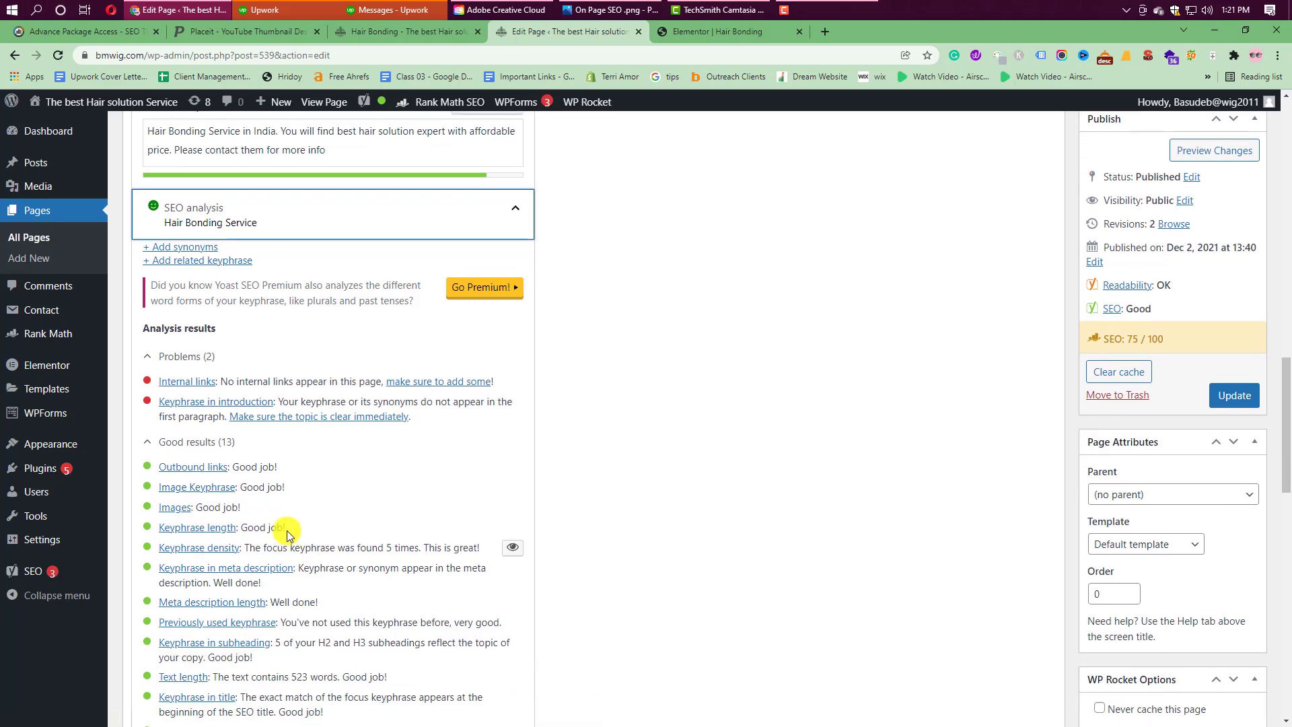
pyautogui.scroll(-3, 287, 533)
pyautogui.scroll(1, 249, 564)
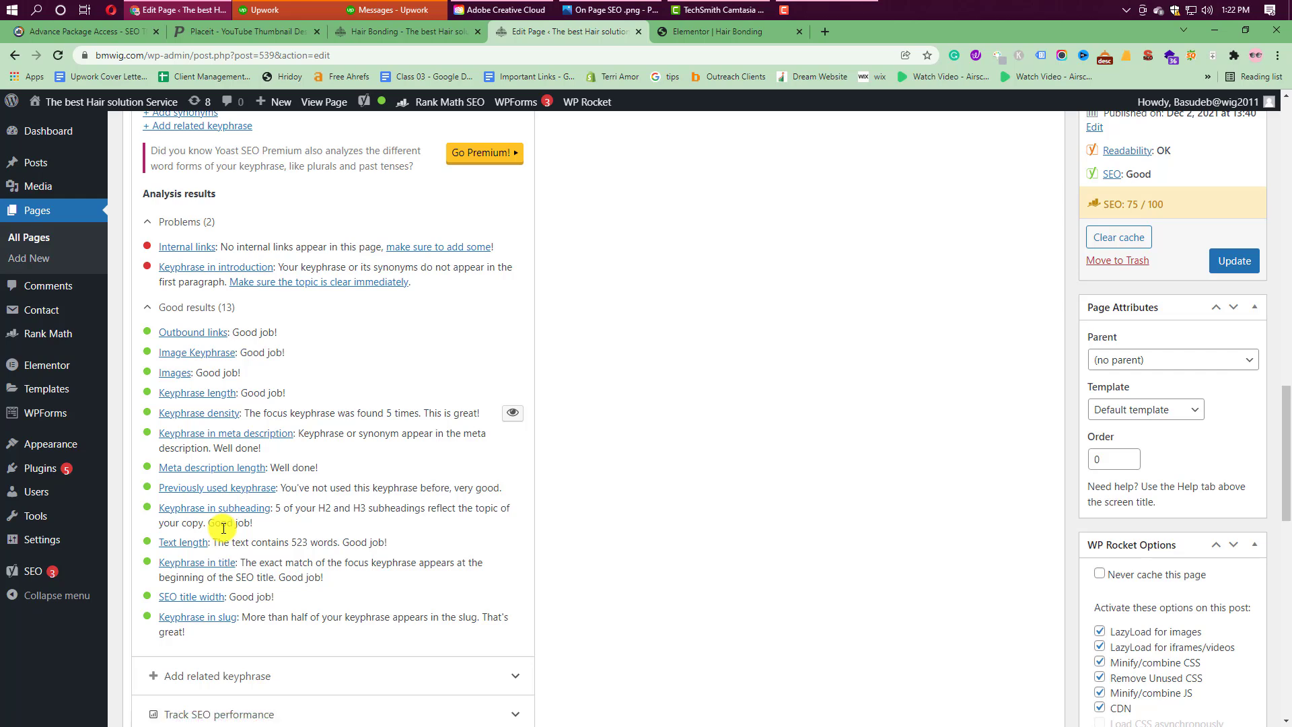
# Switch to the Elementor tab and open the text under "process of hair bonding treatment" for editing at the word "bmwig"
pyautogui.click(689, 32)
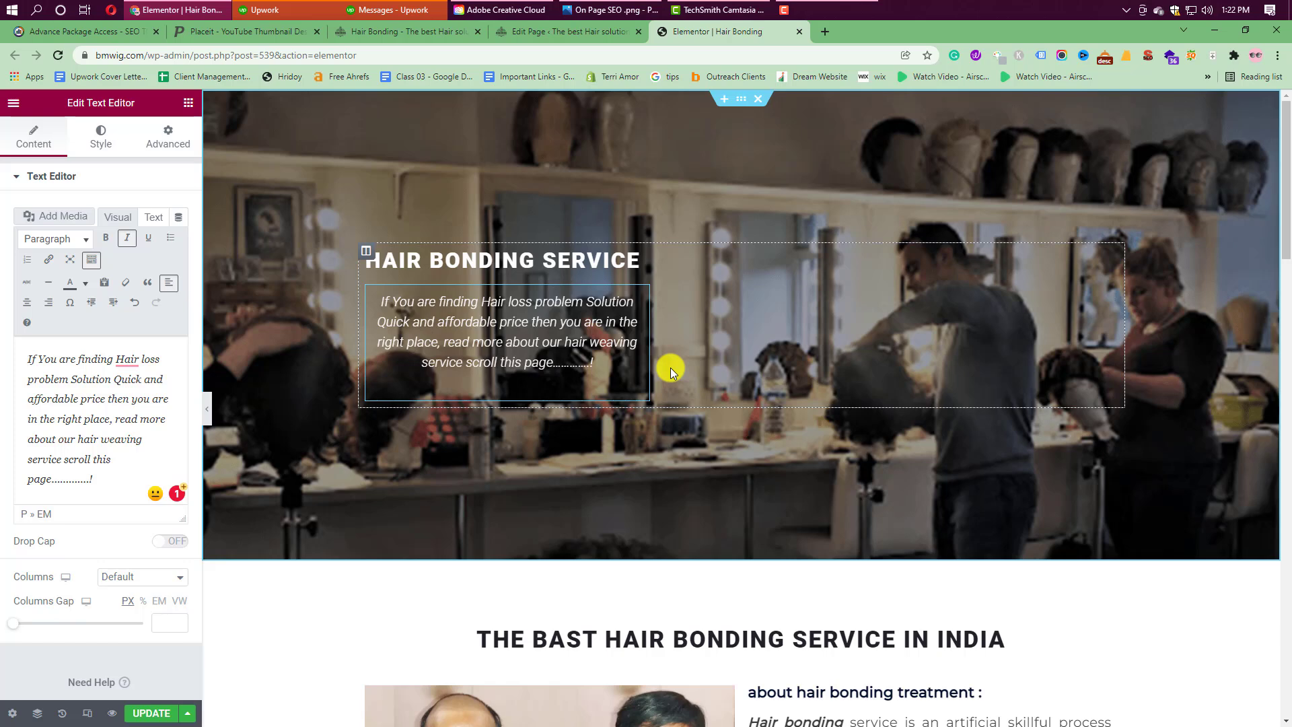
pyautogui.scroll(-3, 839, 466)
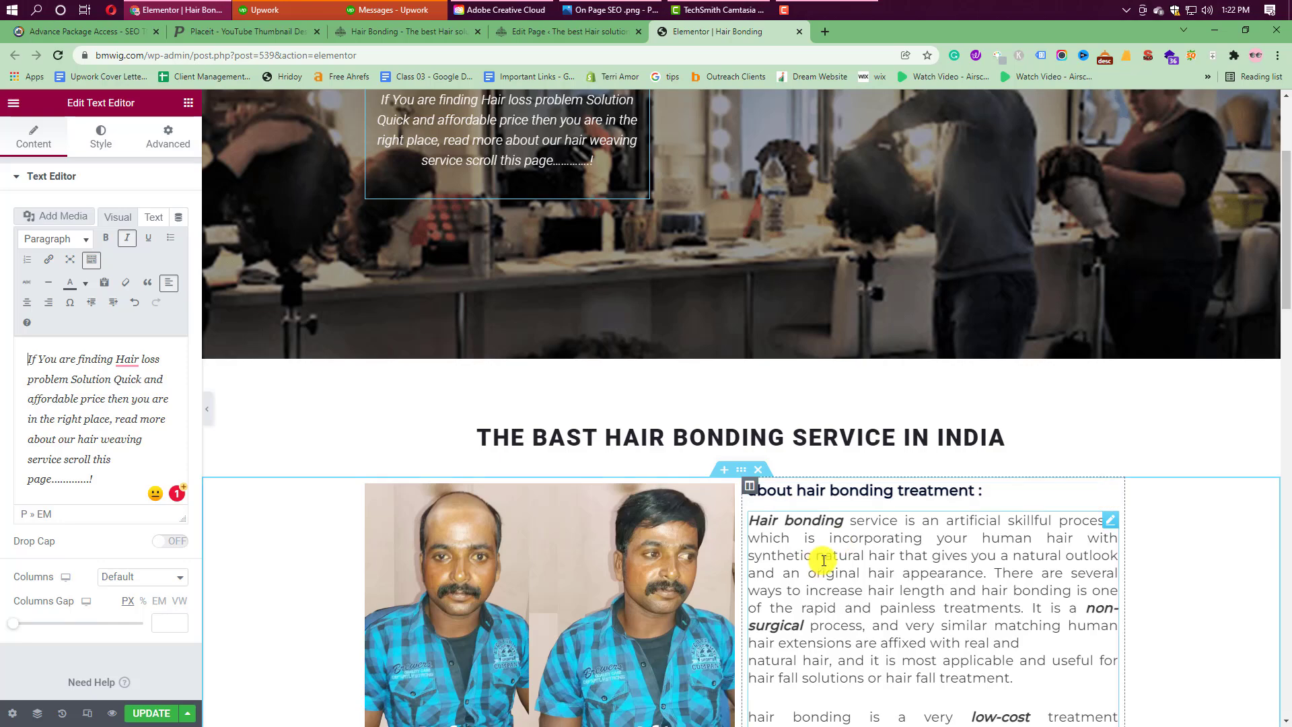
pyautogui.scroll(-1, 855, 539)
pyautogui.scroll(-2, 858, 540)
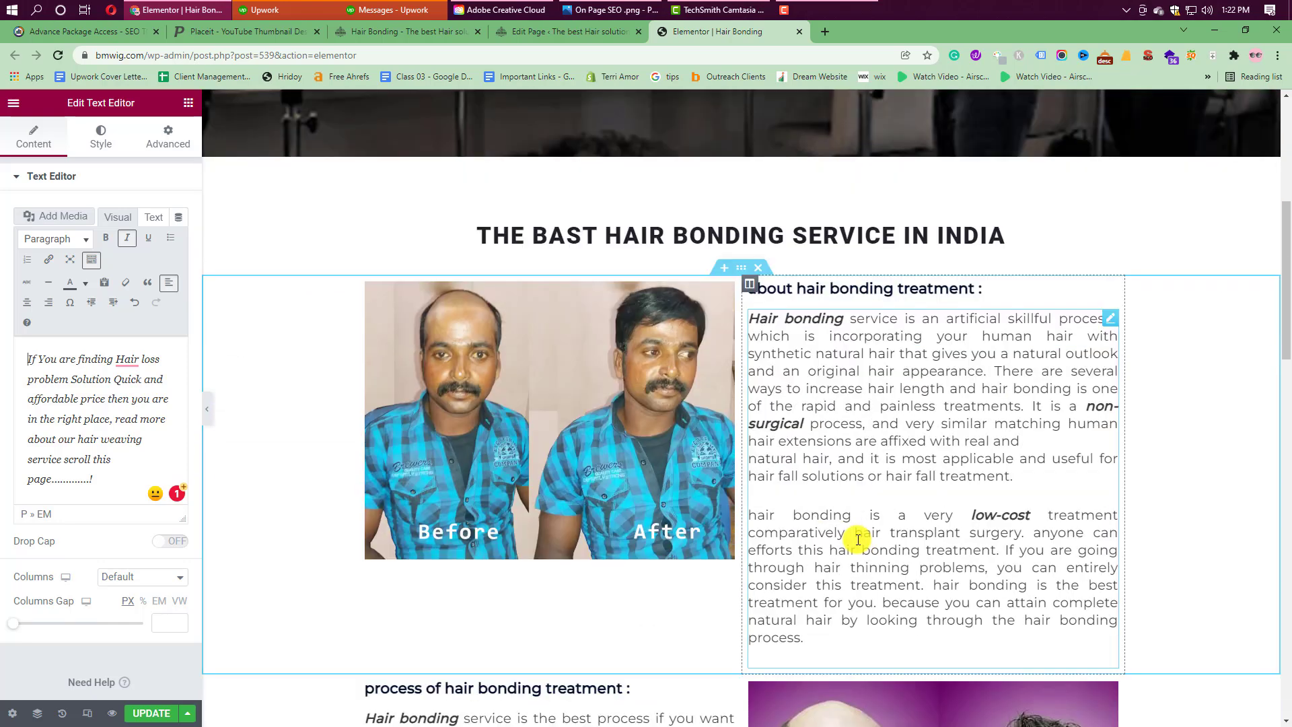
pyautogui.scroll(-4, 858, 539)
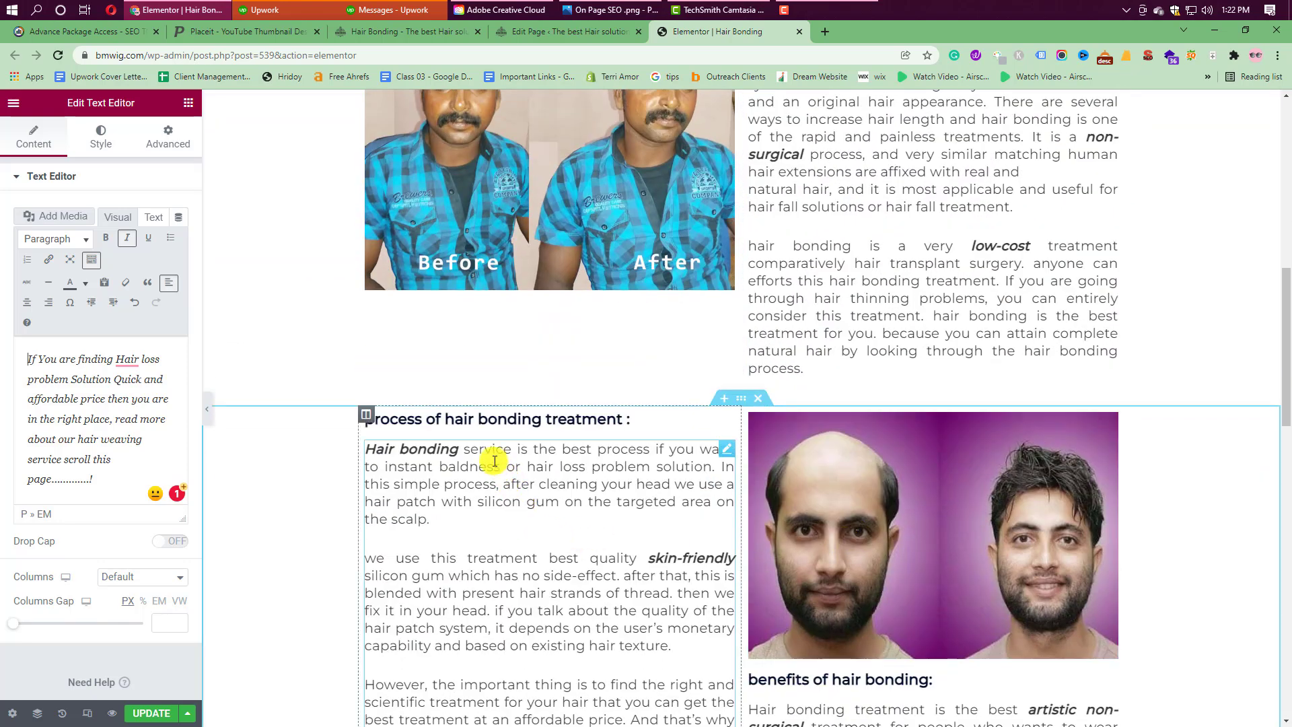
pyautogui.scroll(-2, 547, 485)
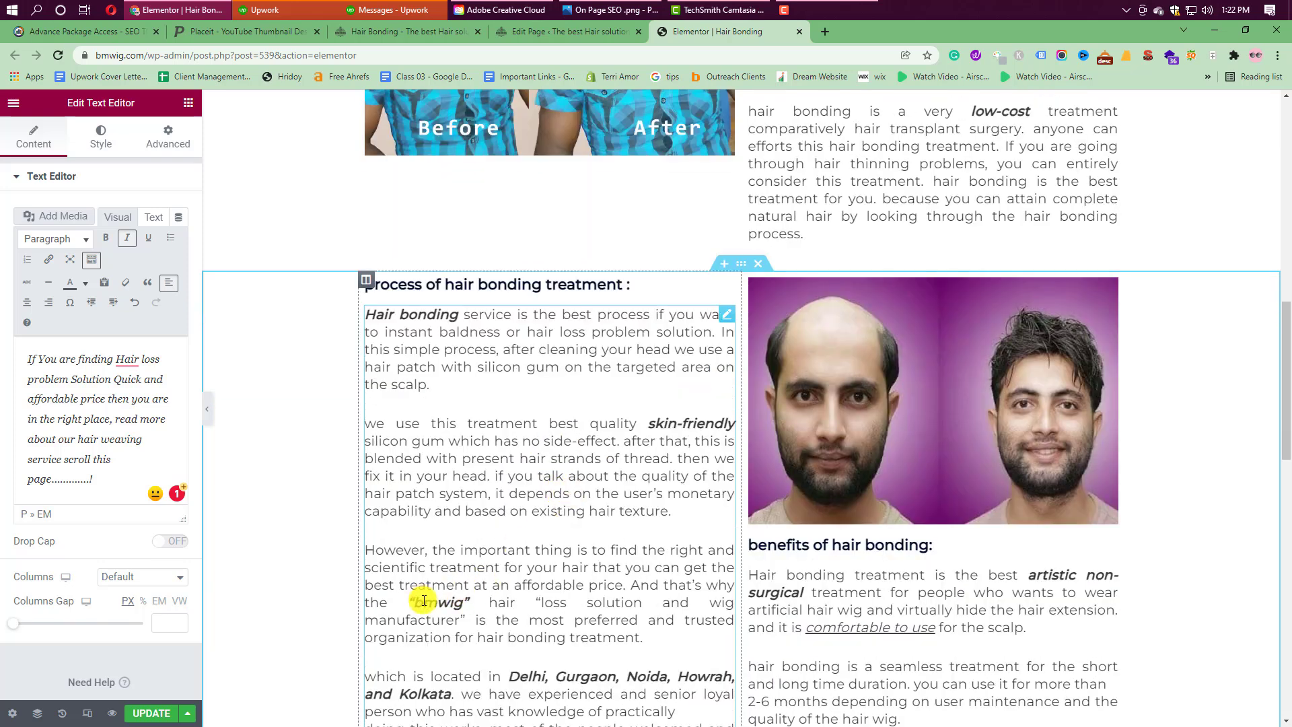
pyautogui.moveTo(413, 604); pyautogui.dragTo(471, 607)
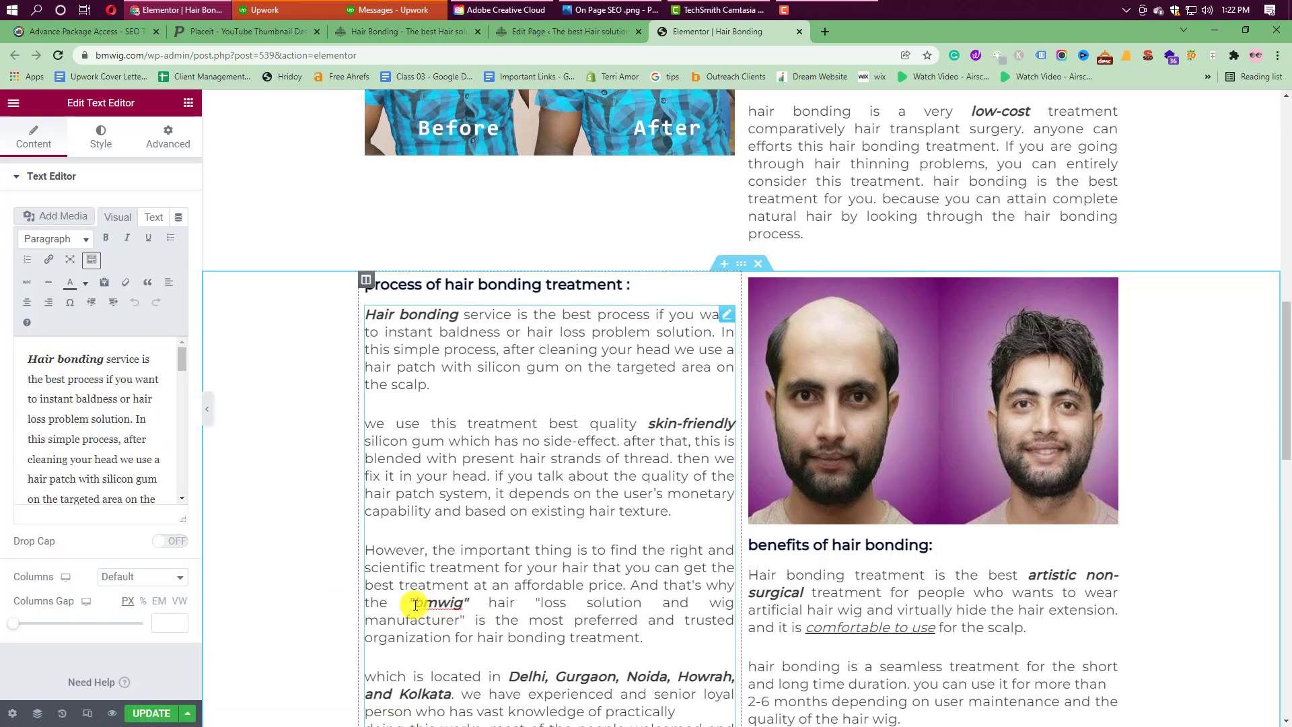
pyautogui.moveTo(415, 604); pyautogui.dragTo(459, 608)
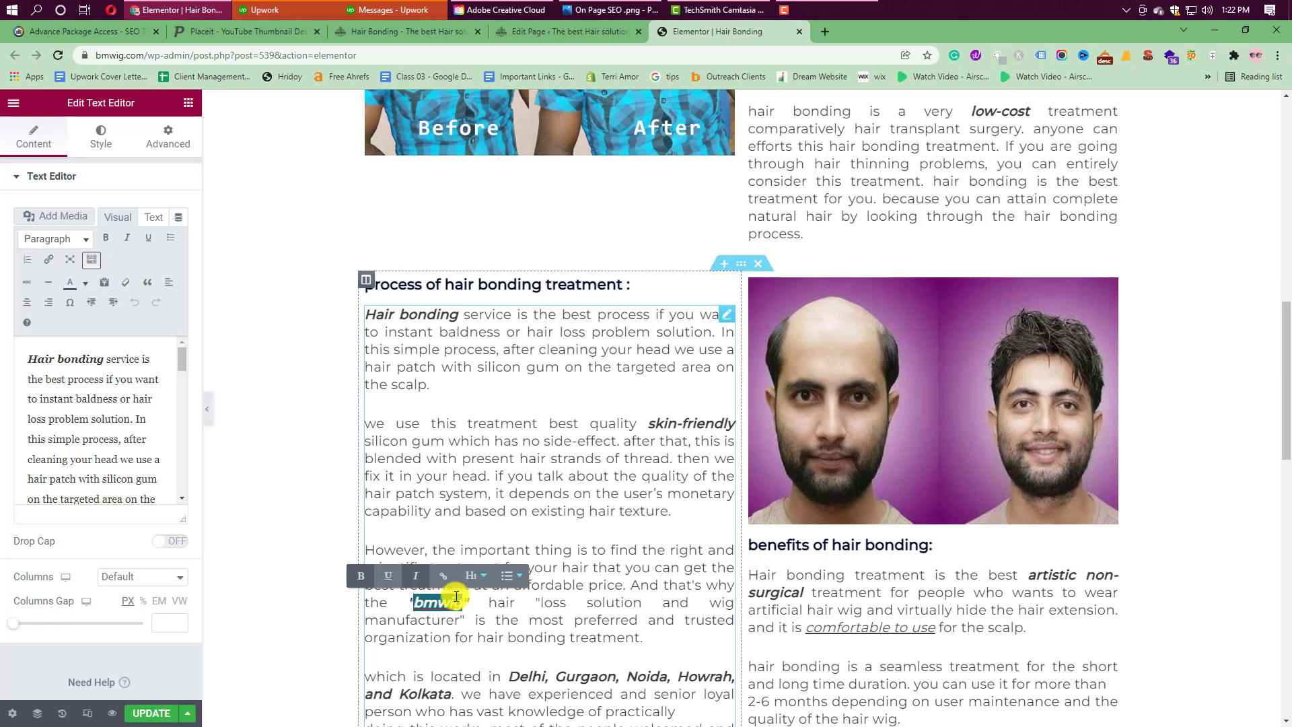
pyautogui.click(462, 599)
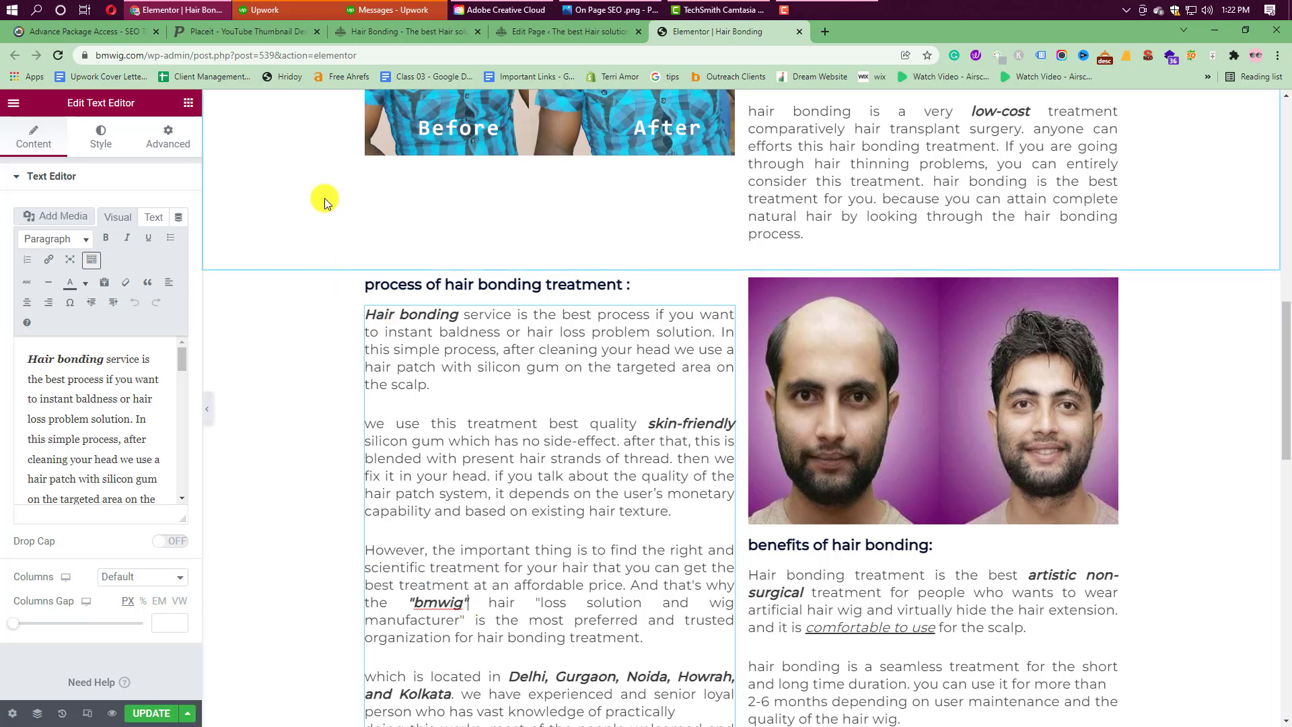
pyautogui.click(148, 53)
pyautogui.moveTo(148, 52); pyautogui.dragTo(97, 54)
pyautogui.hotkey('ctrl', 'c')
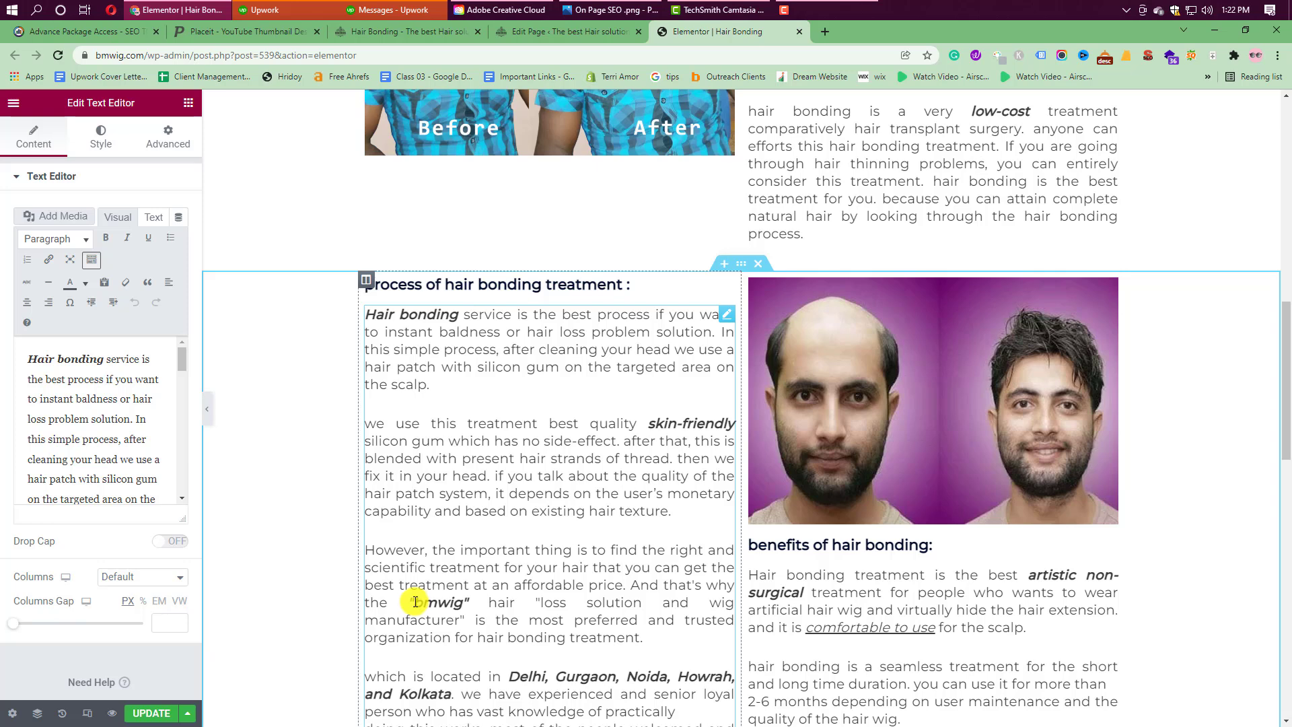
pyautogui.moveTo(413, 601); pyautogui.dragTo(461, 603)
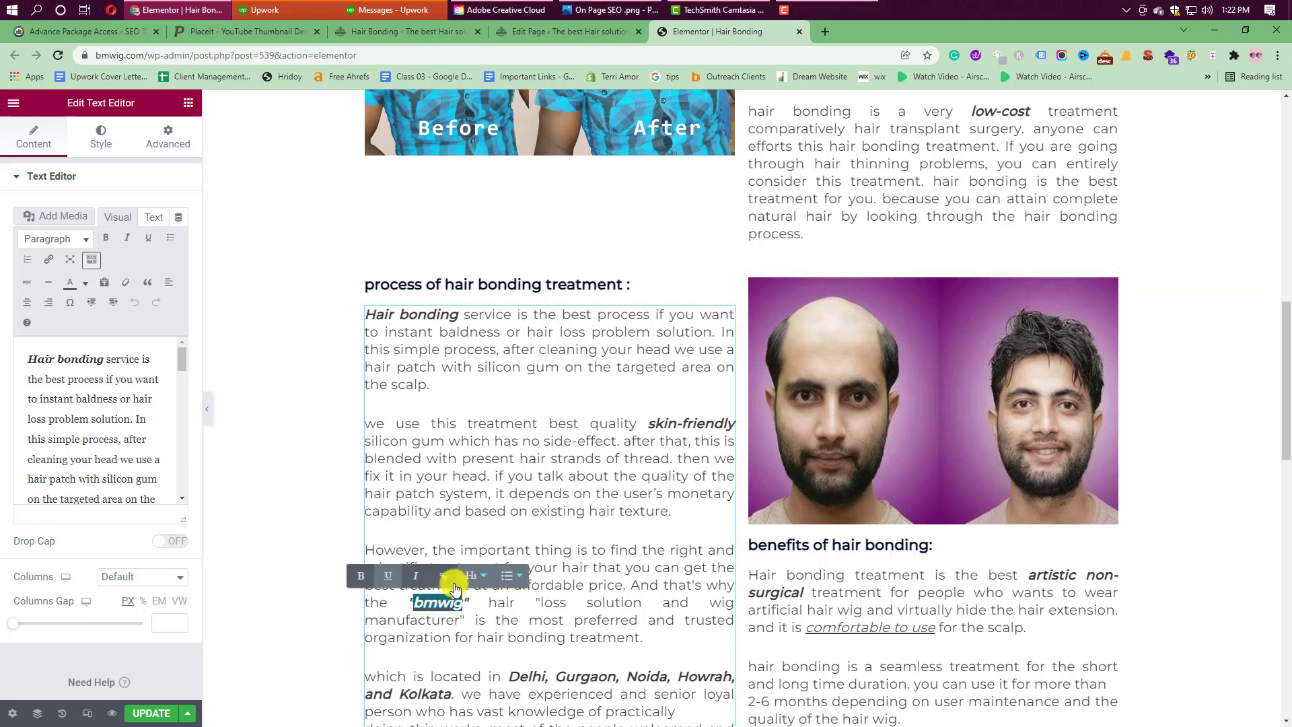
pyautogui.click(444, 576)
pyautogui.hotkey('ctrl', 'v')
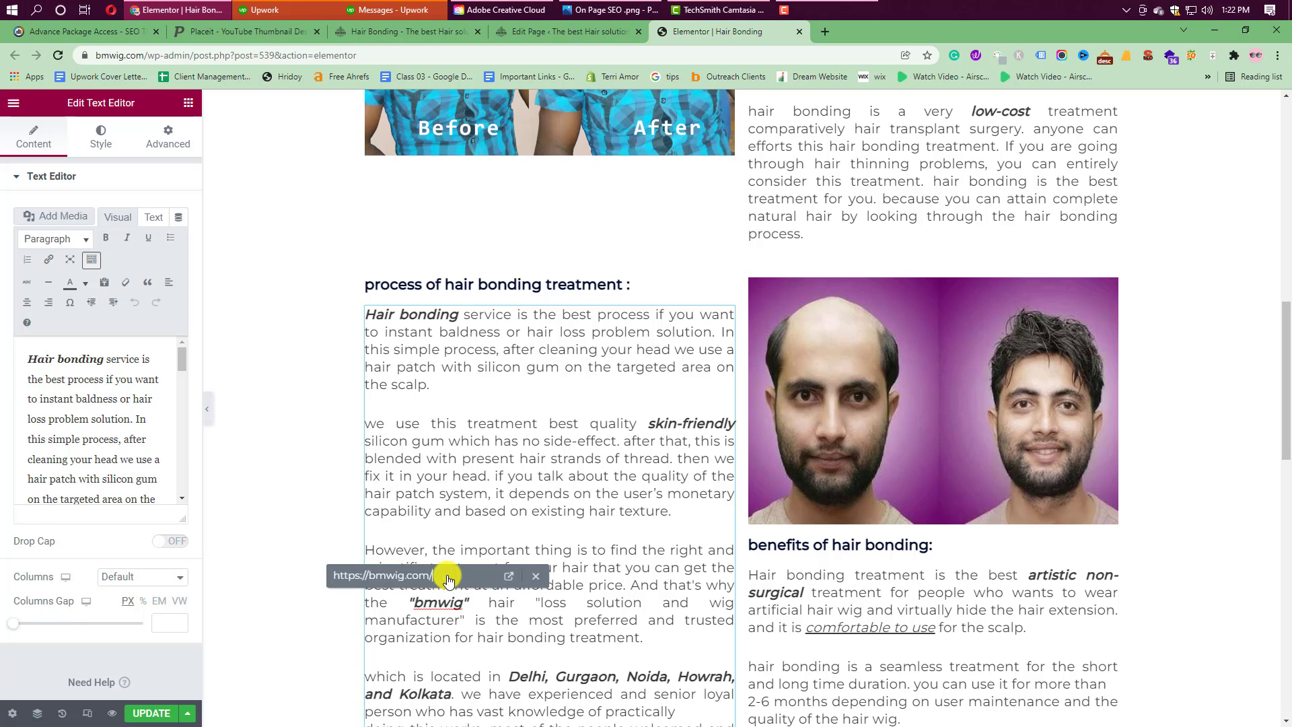
pyautogui.press('Return')
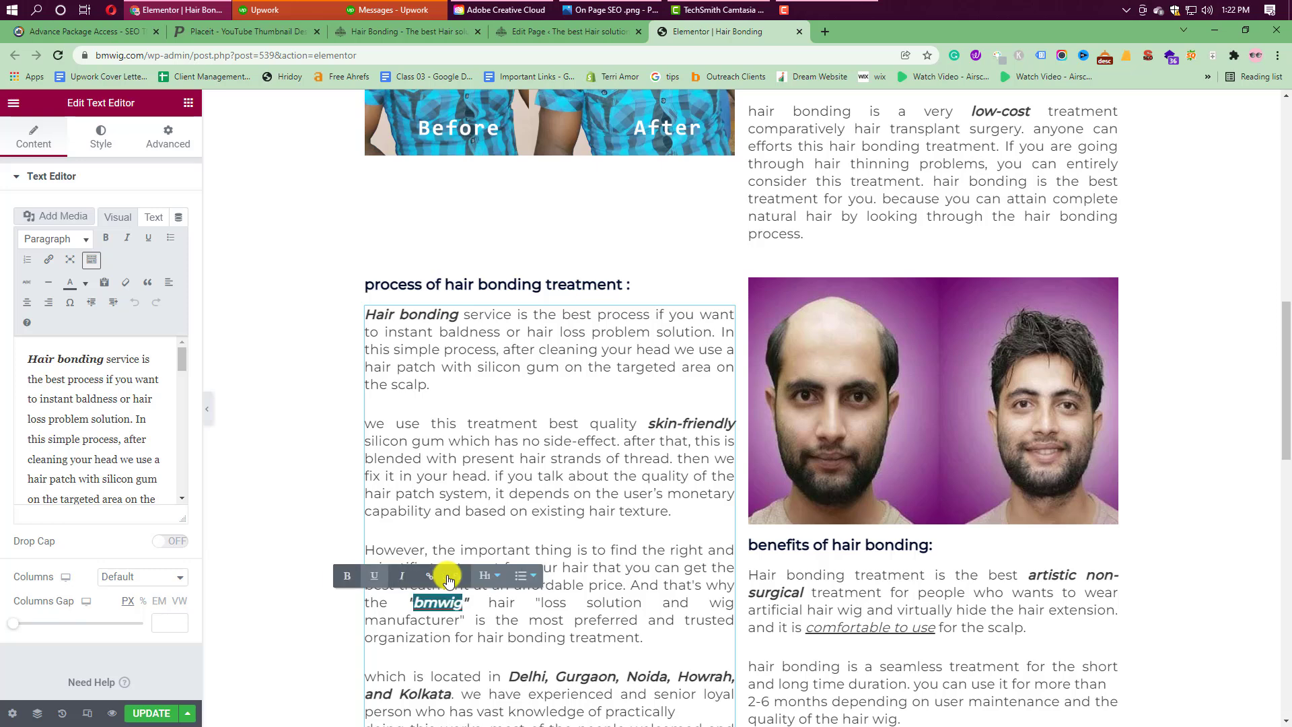
pyautogui.click(554, 545)
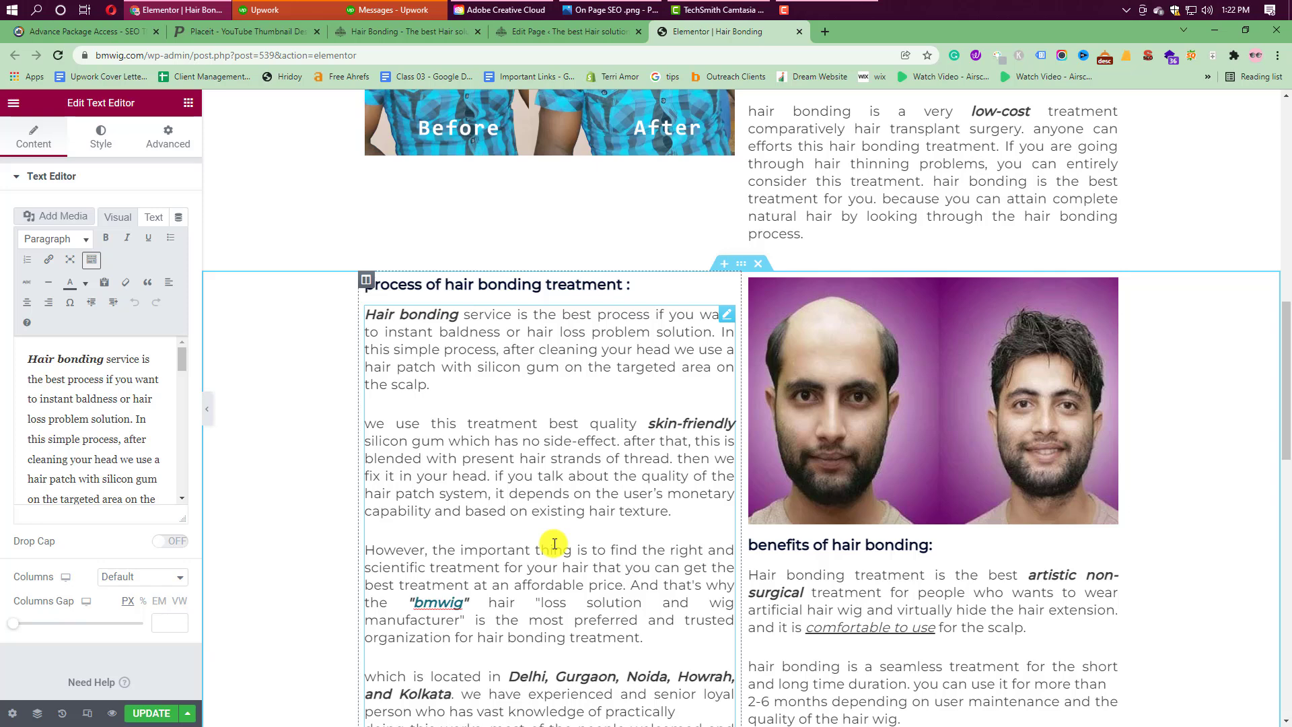
# Capitalize the "P" of "Process" and the "H" of "Hair" in the heading above the hair bonding process text
pyautogui.click(563, 289)
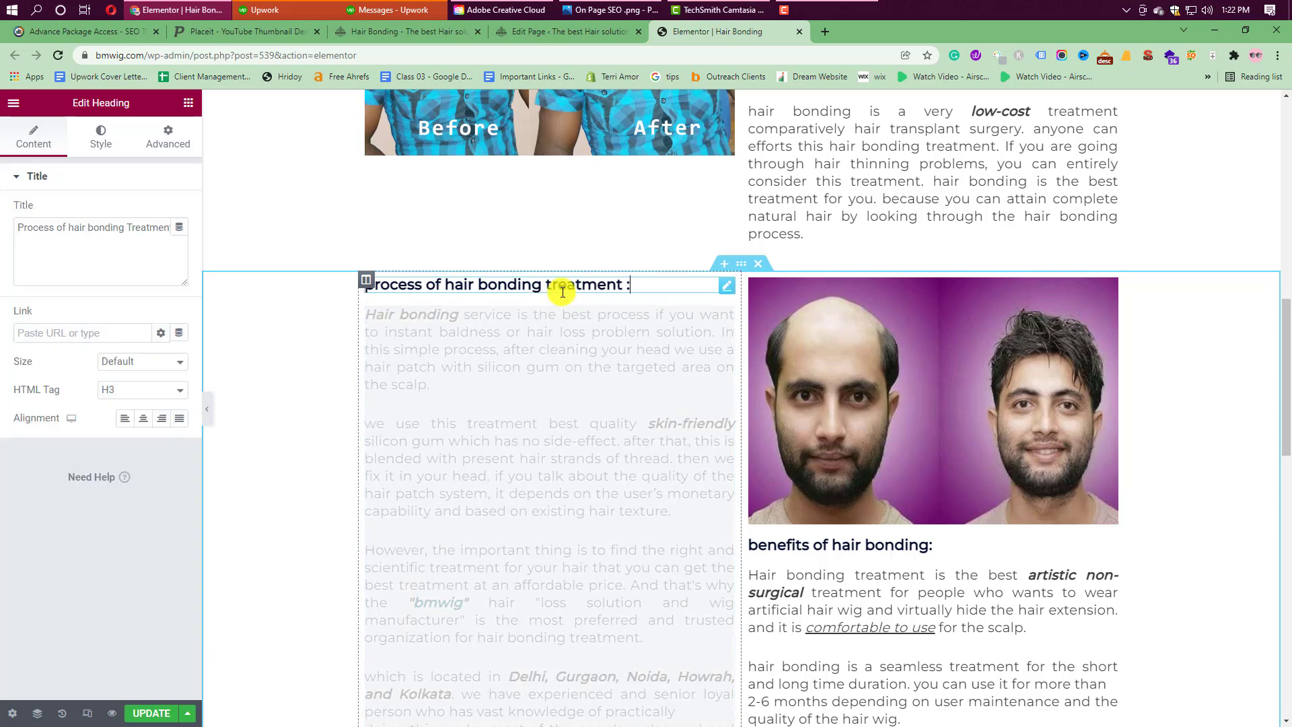
pyautogui.click(377, 286)
pyautogui.press('BackSpace')
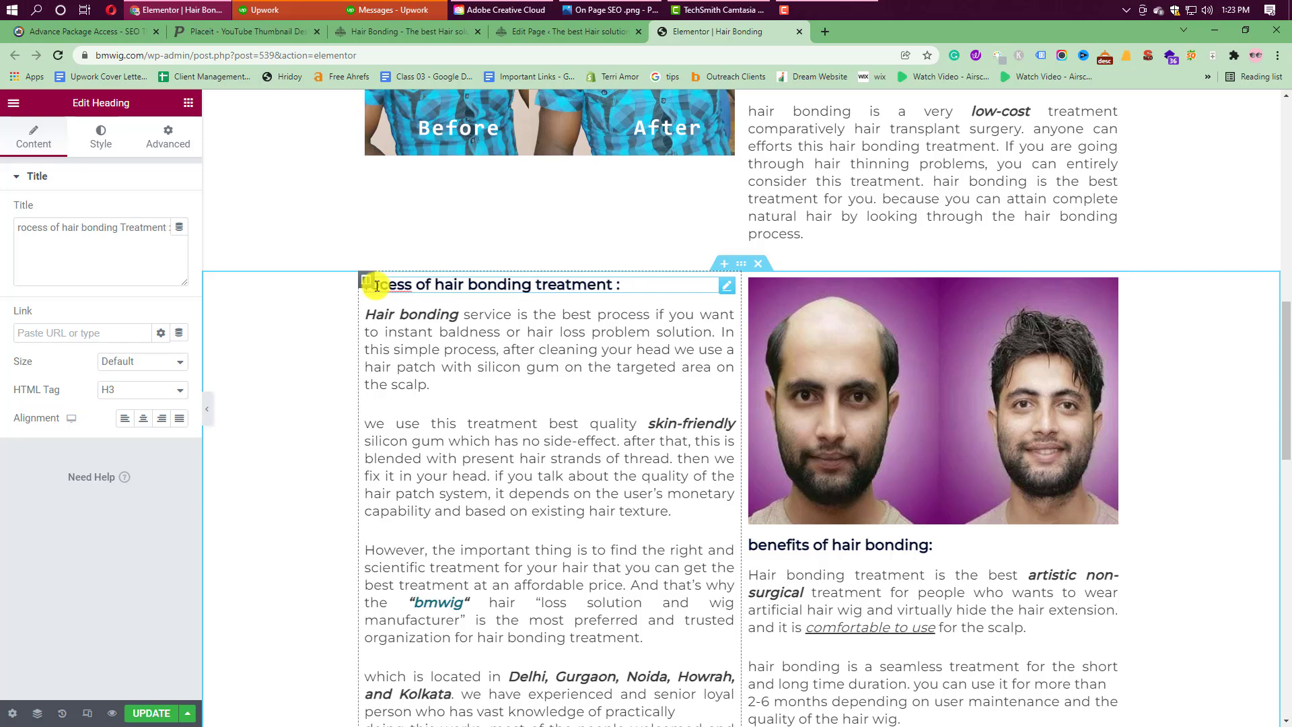
pyautogui.write('P')
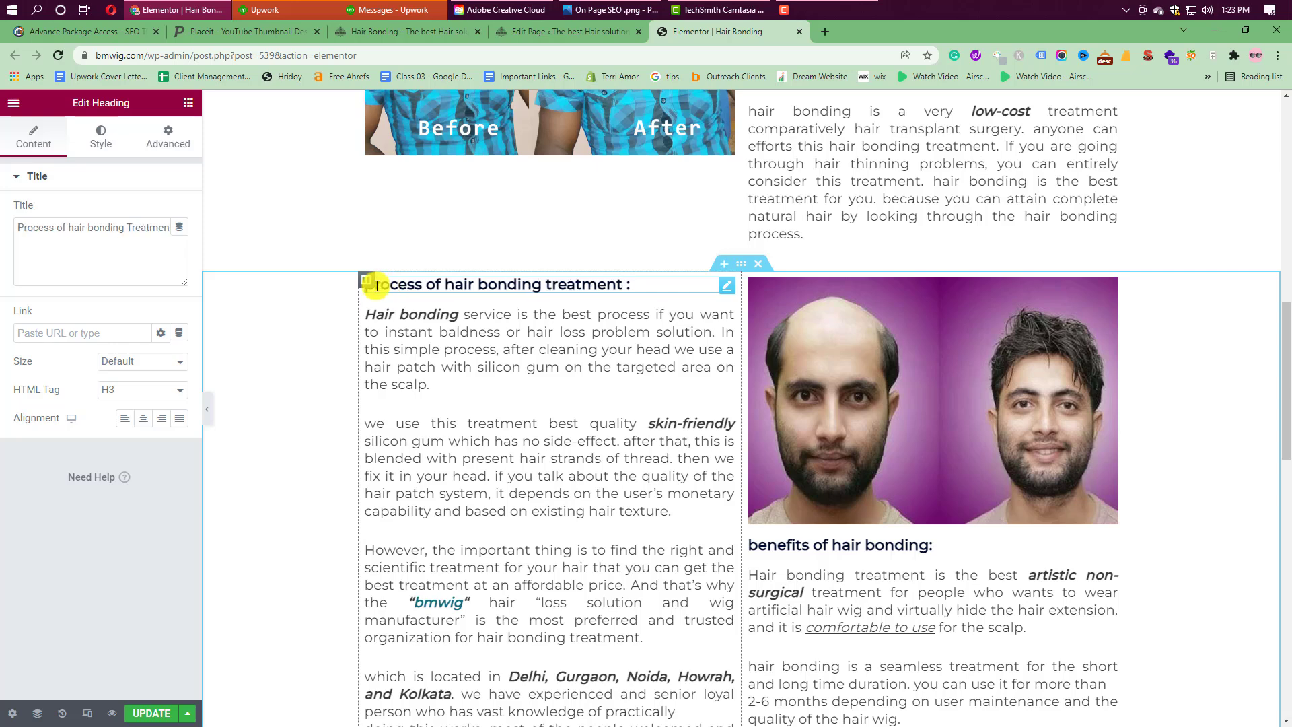
pyautogui.click(442, 285)
pyautogui.write('H')
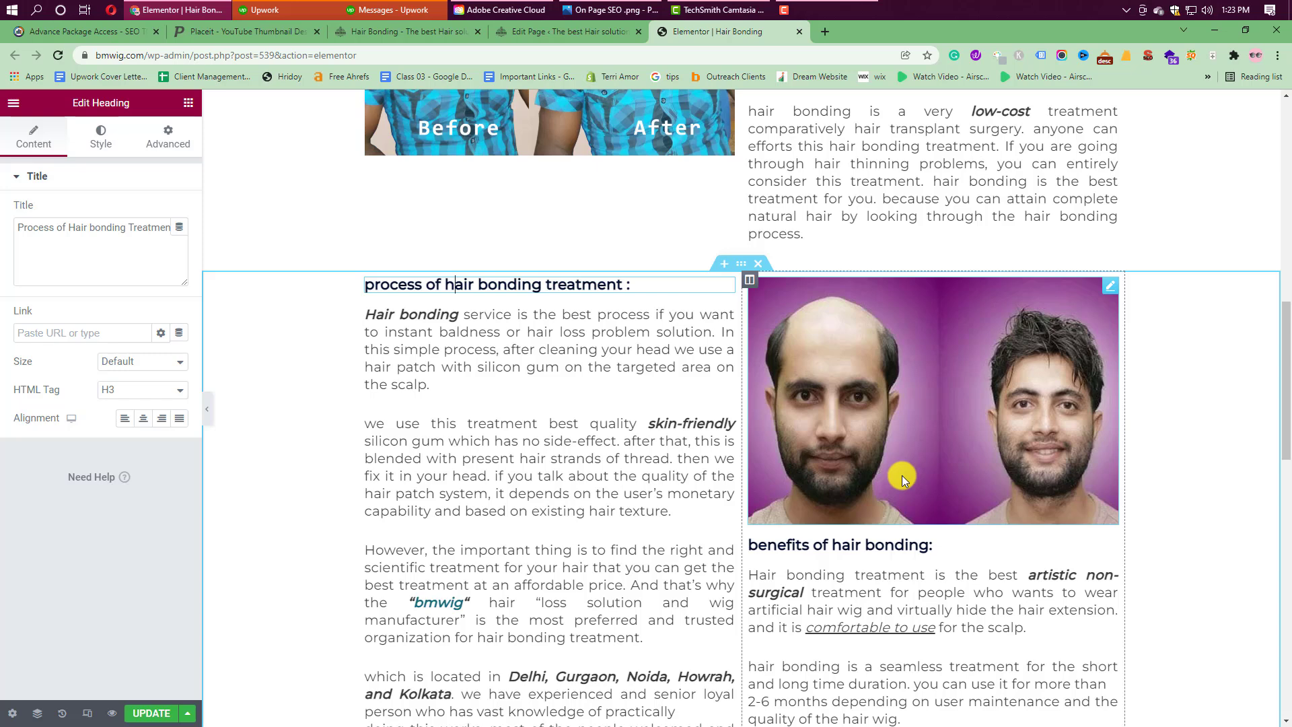
# Check the remaining Yoast SEO problems in the page's WordPress edit tab and return to the Elementor tab
pyautogui.scroll(-2, 557, 462)
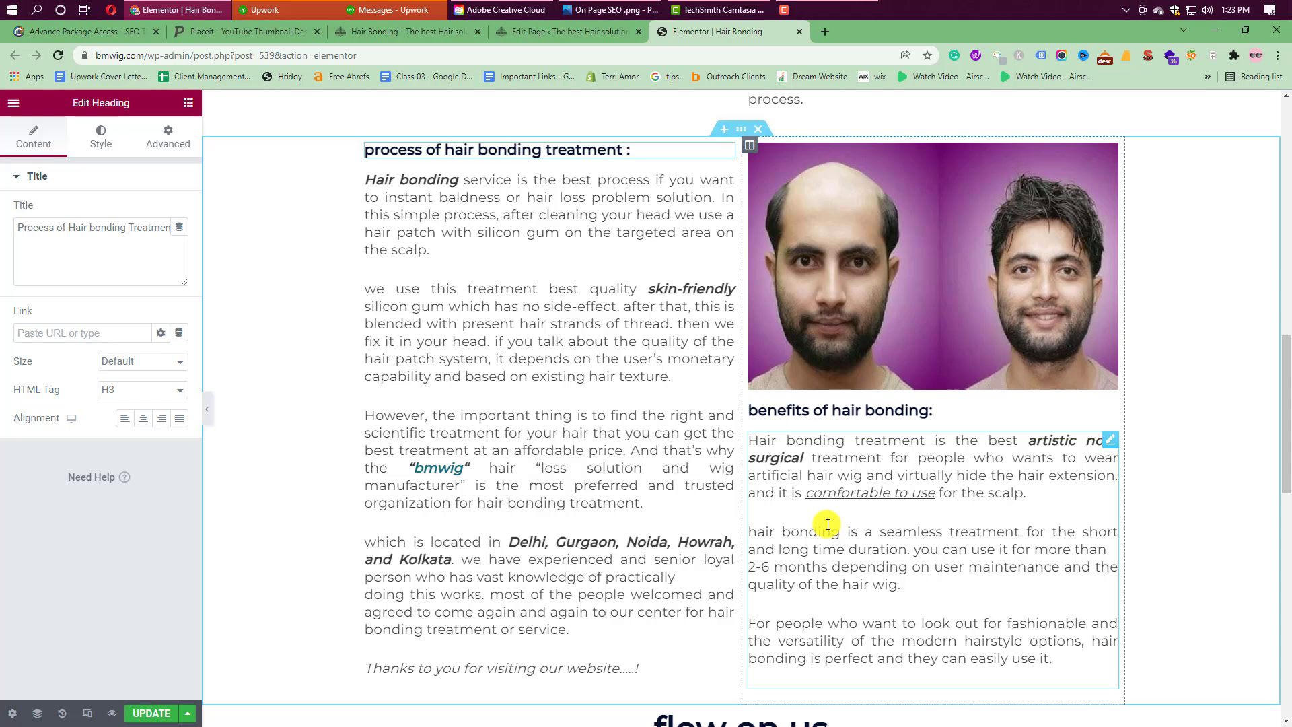
pyautogui.click(523, 29)
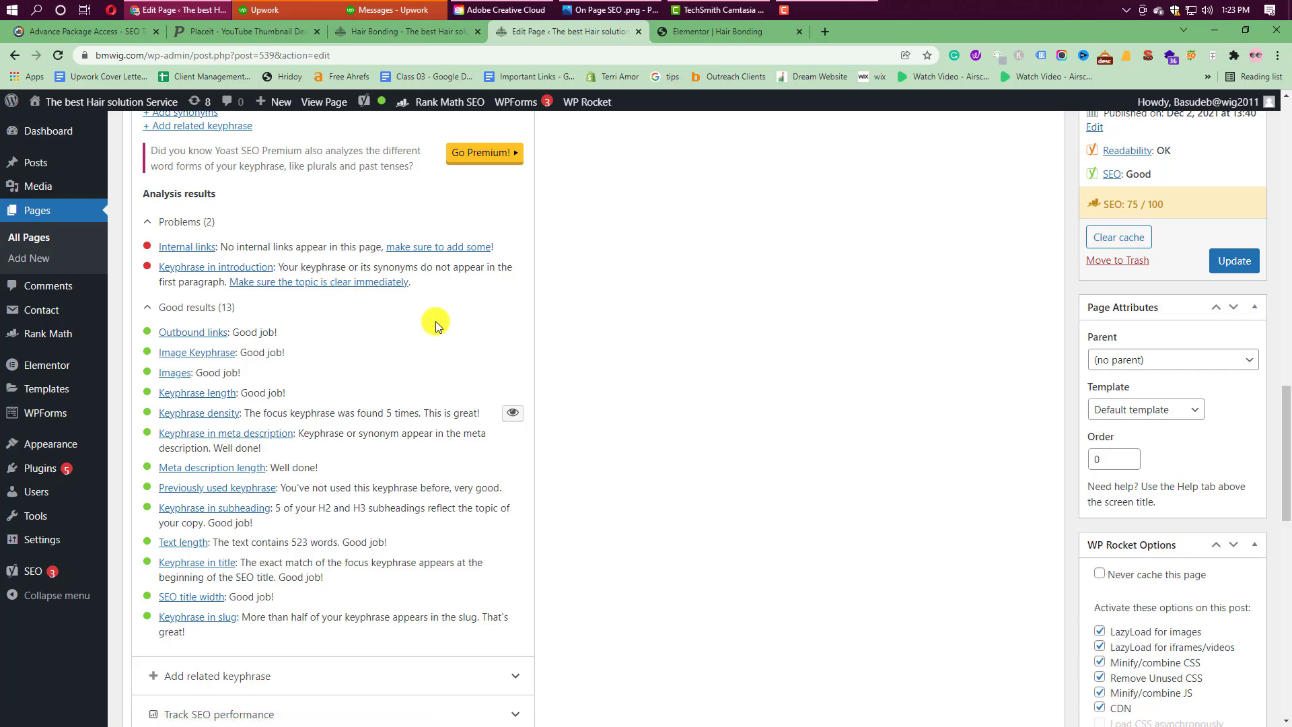
pyautogui.click(681, 33)
# Insert "Are You serching hair bonding service in India." at the start of the intro text under the Hair Bonding Service banner heading
pyautogui.scroll(15, 539, 499)
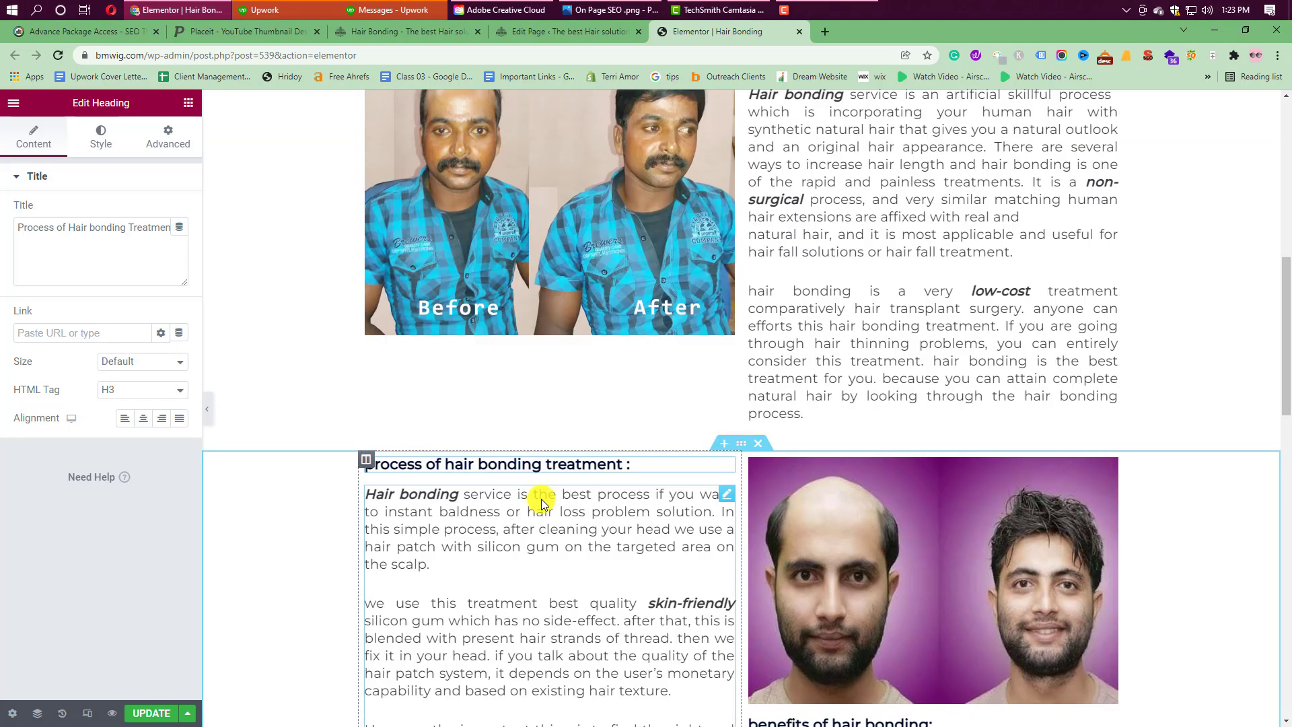
pyautogui.click(409, 309)
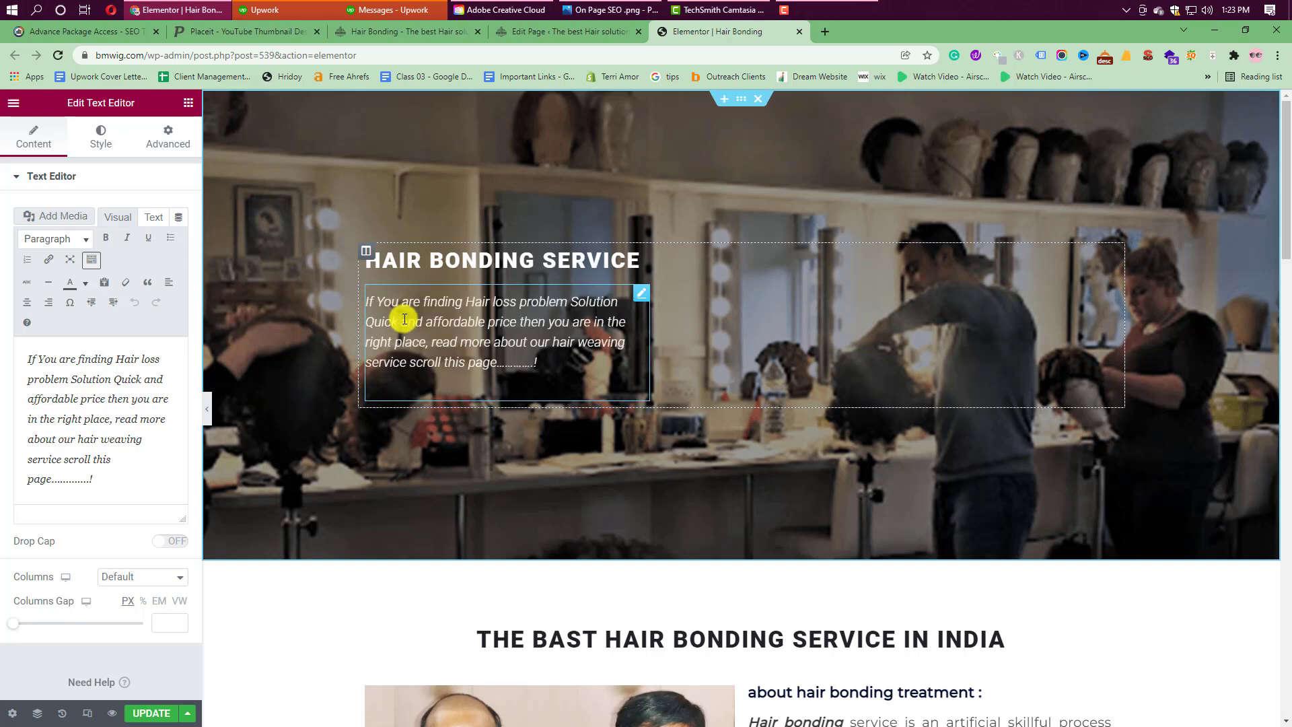
pyautogui.click(368, 300)
pyautogui.write('Are You sera')
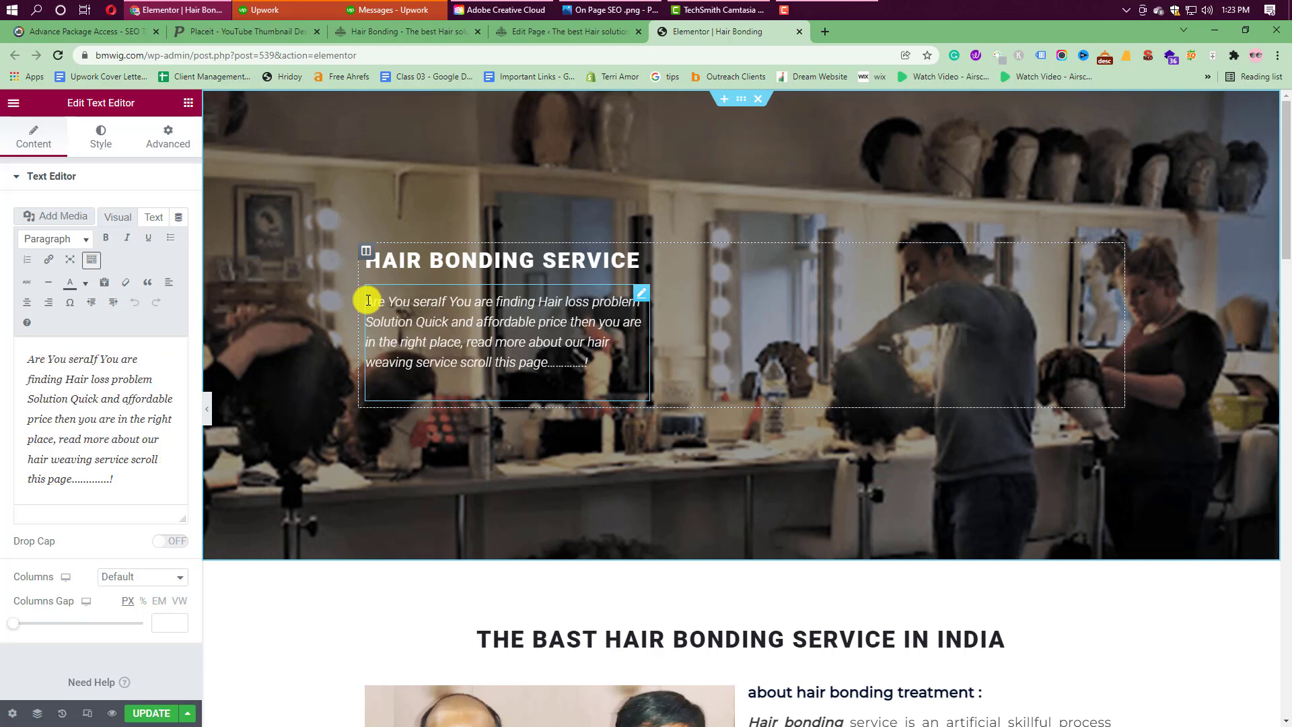
pyautogui.press('BackSpace')
pyautogui.write('c')
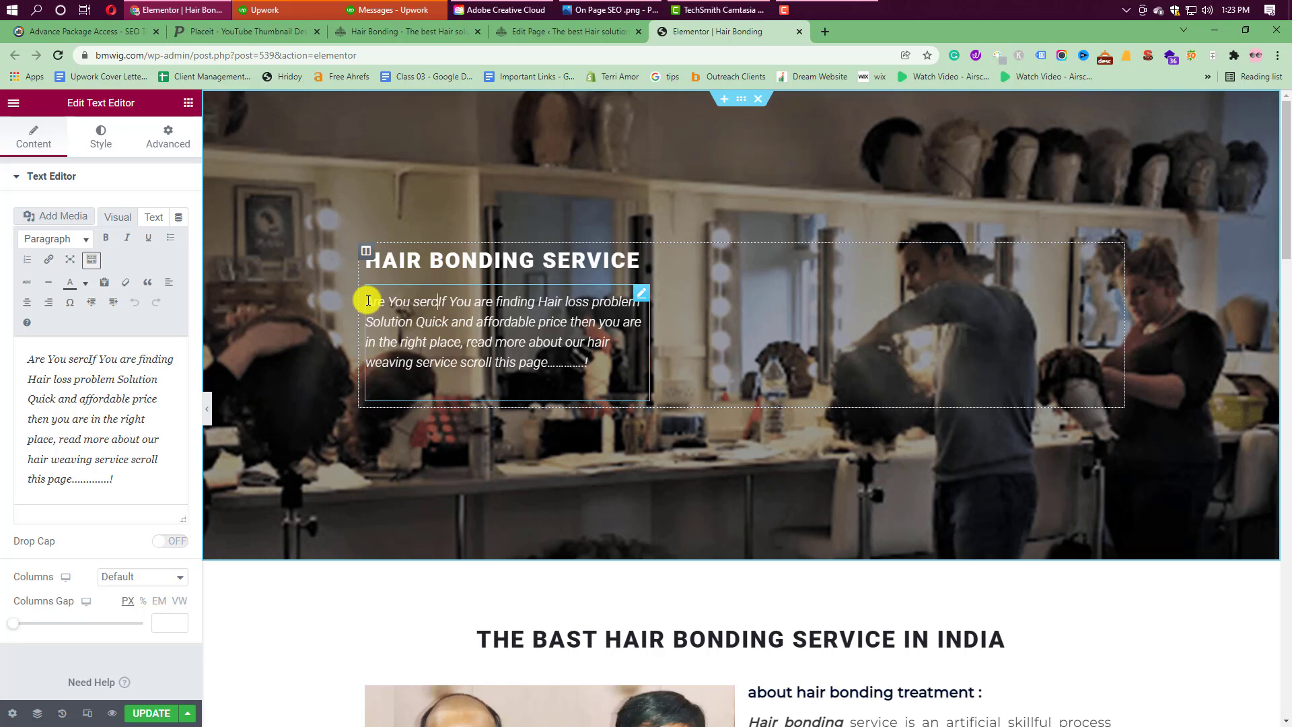
pyautogui.write('hing ha')
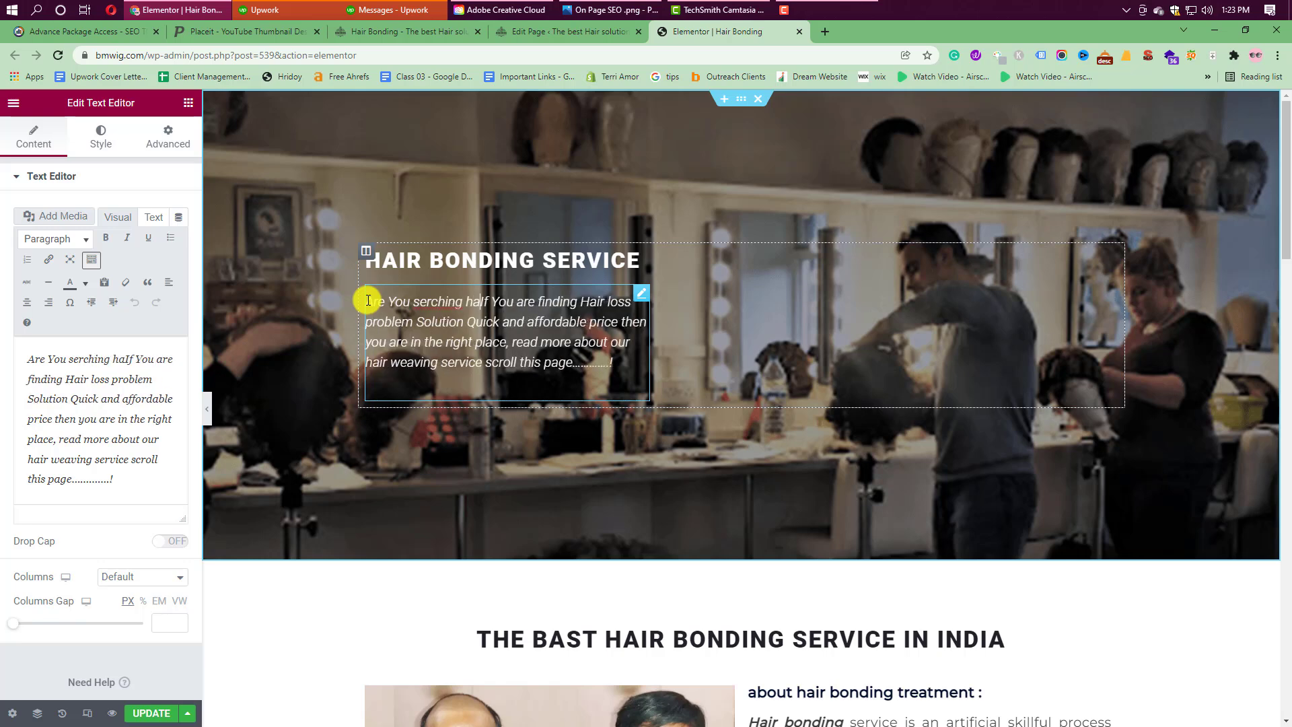
pyautogui.write('ir bondin')
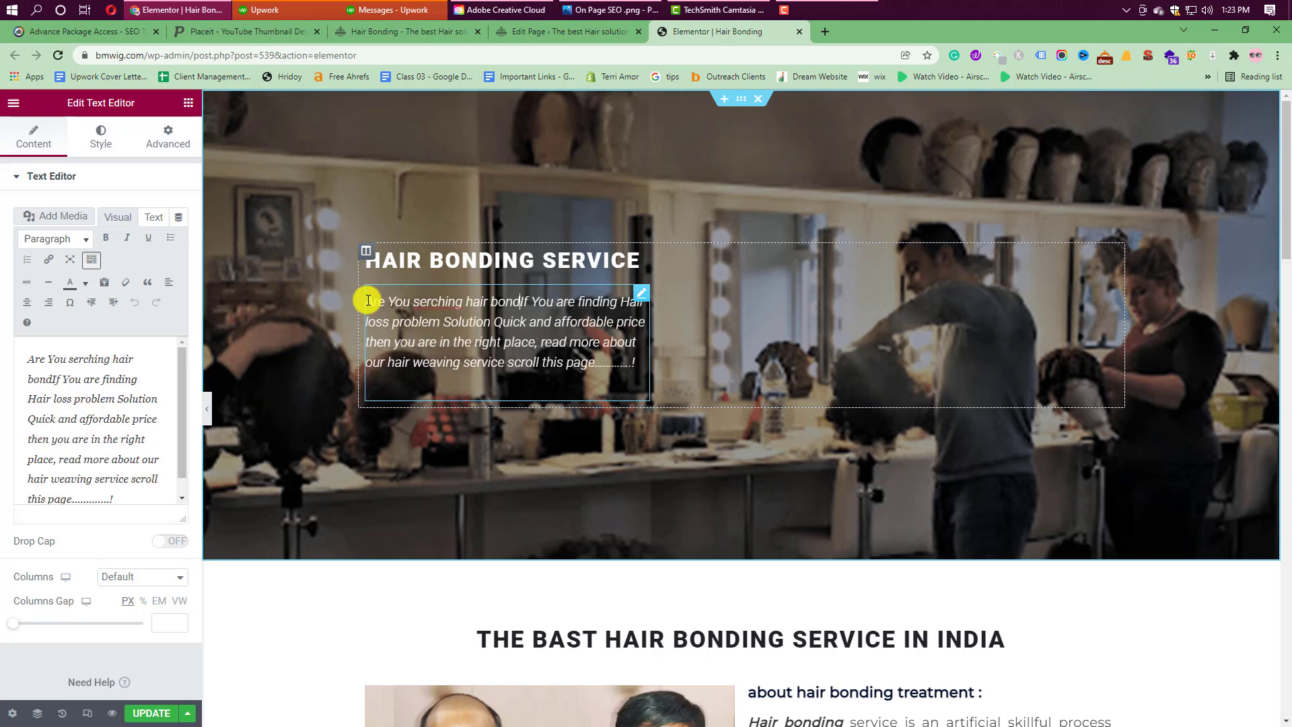
pyautogui.write('g ser')
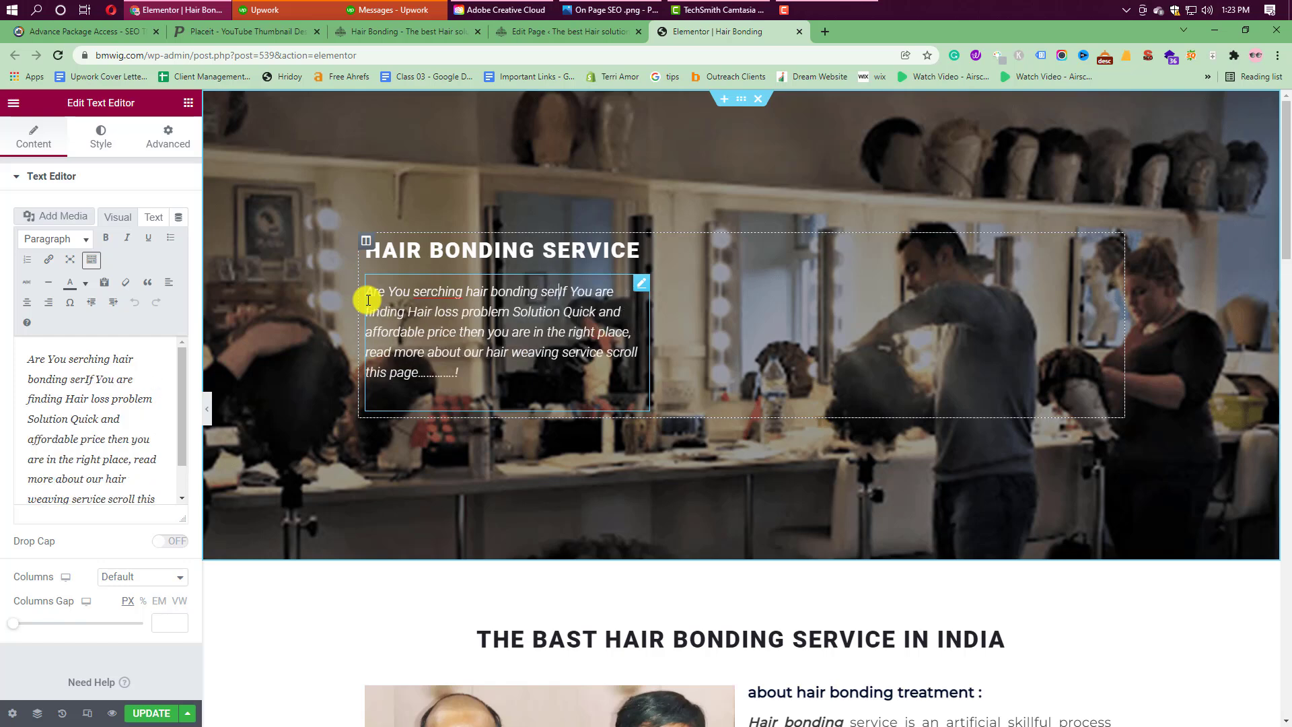
pyautogui.write('vice in ')
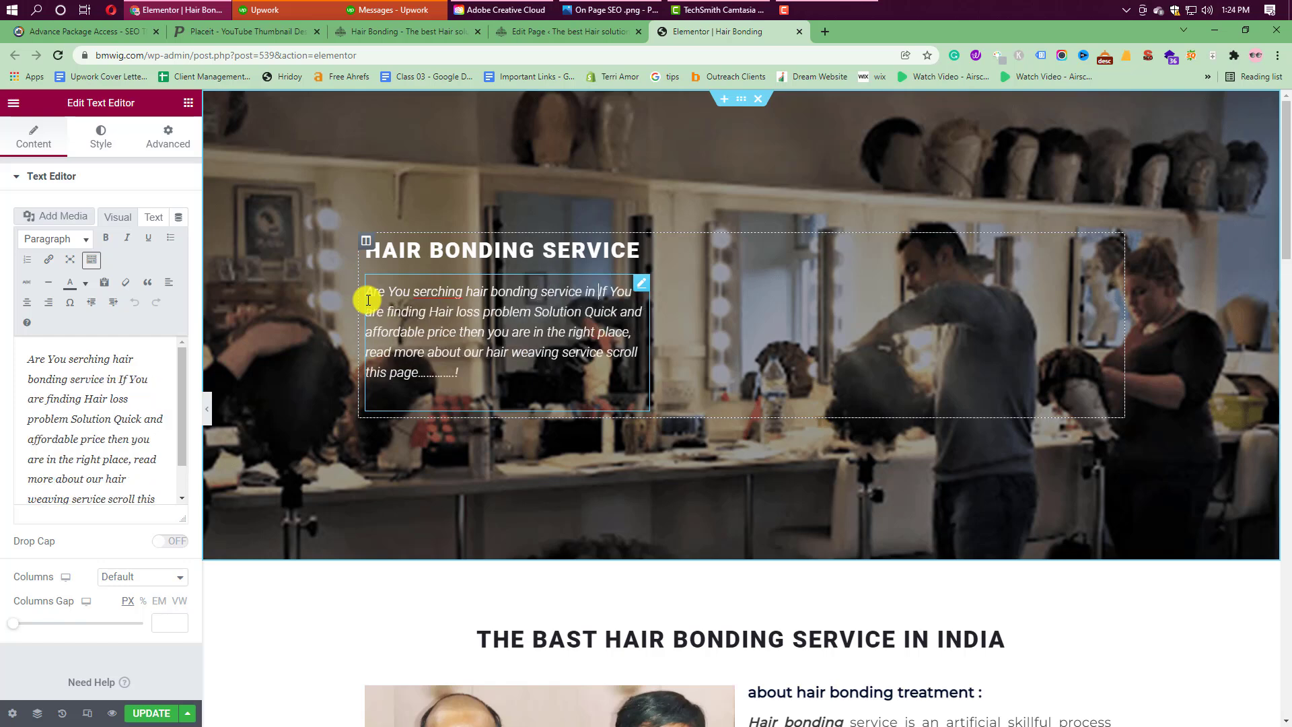
pyautogui.write('India.I')
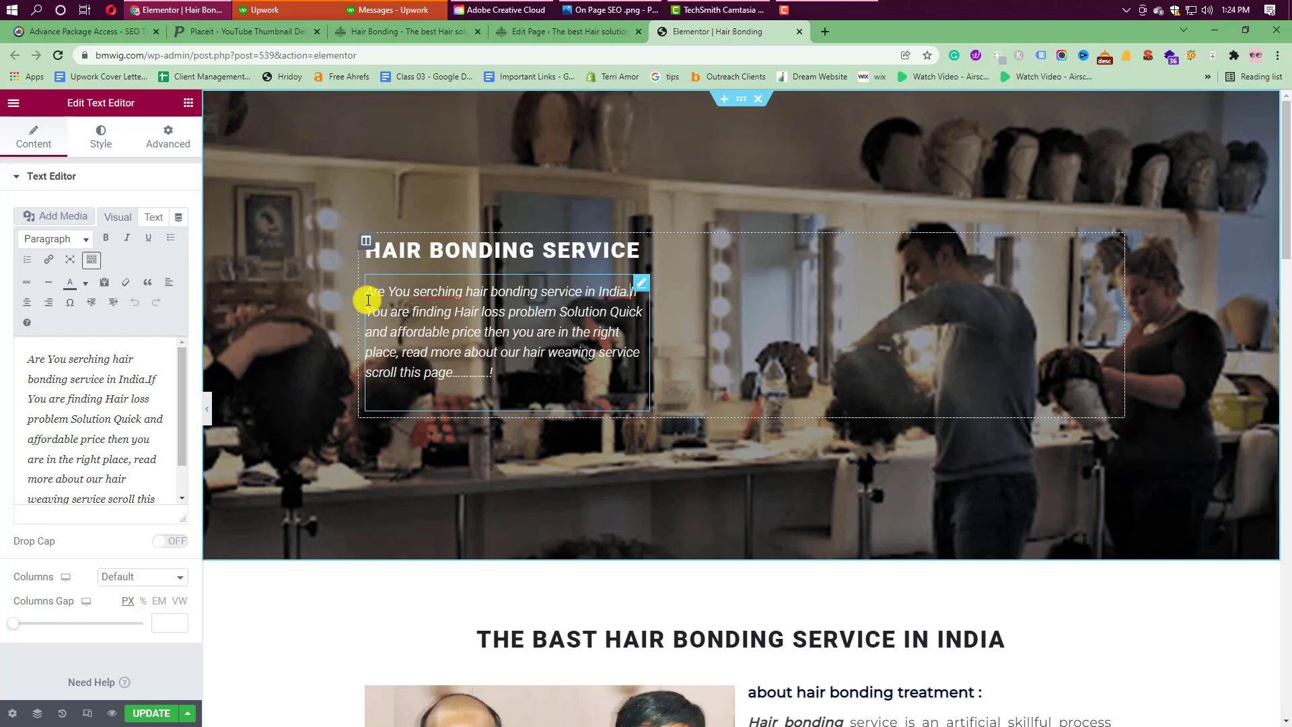
# Correct the spelling of "serching" to "searching" in the banner intro text
pyautogui.rightClick(443, 294)
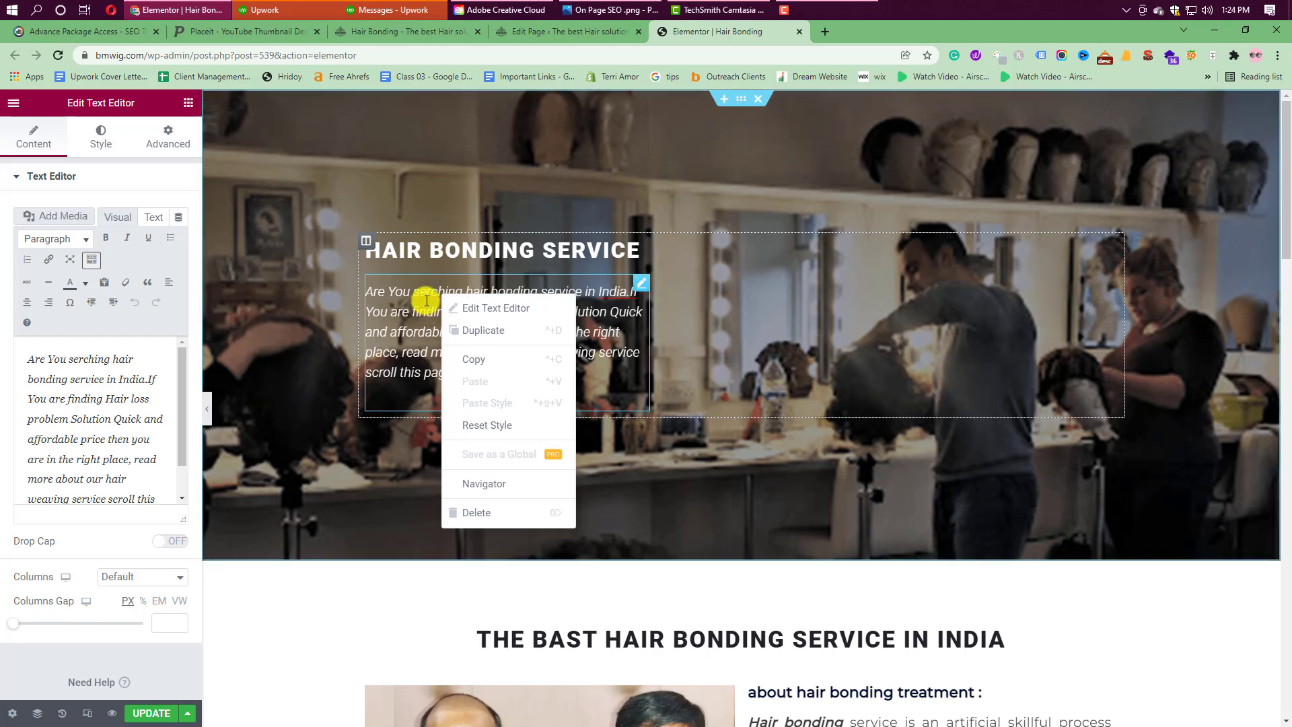
pyautogui.click(428, 297)
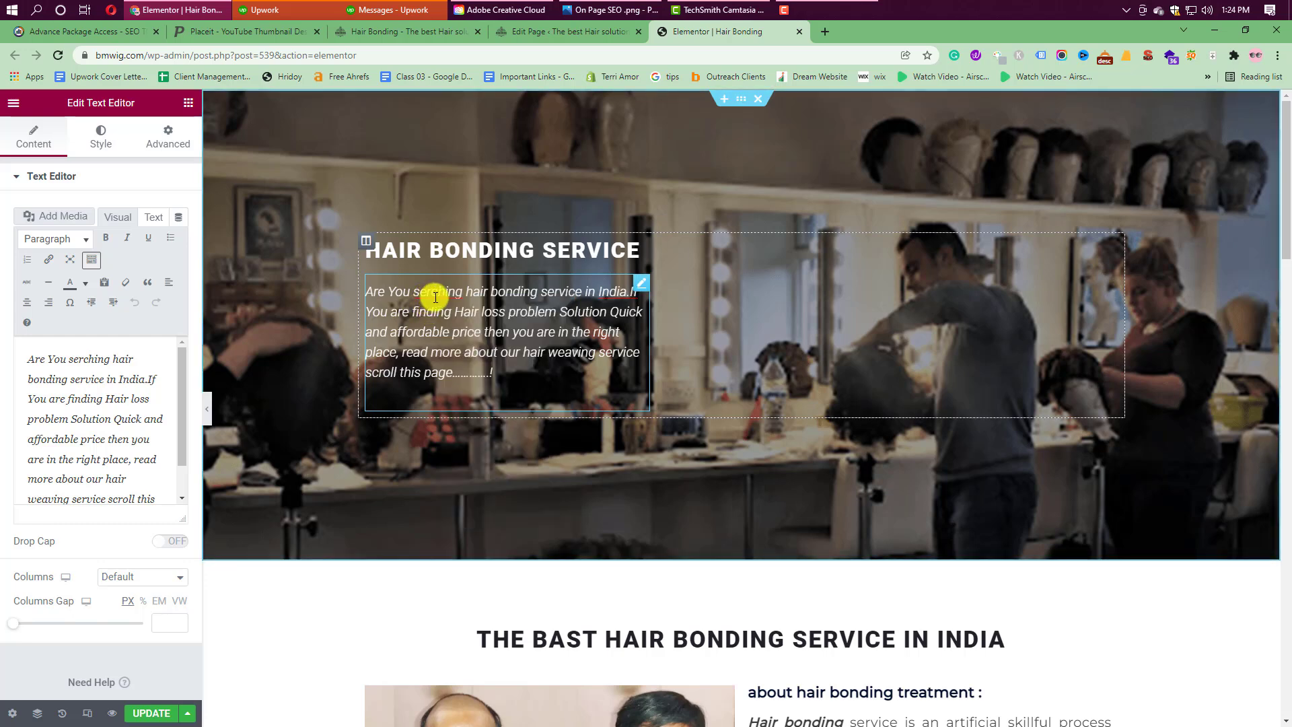
pyautogui.write('a')
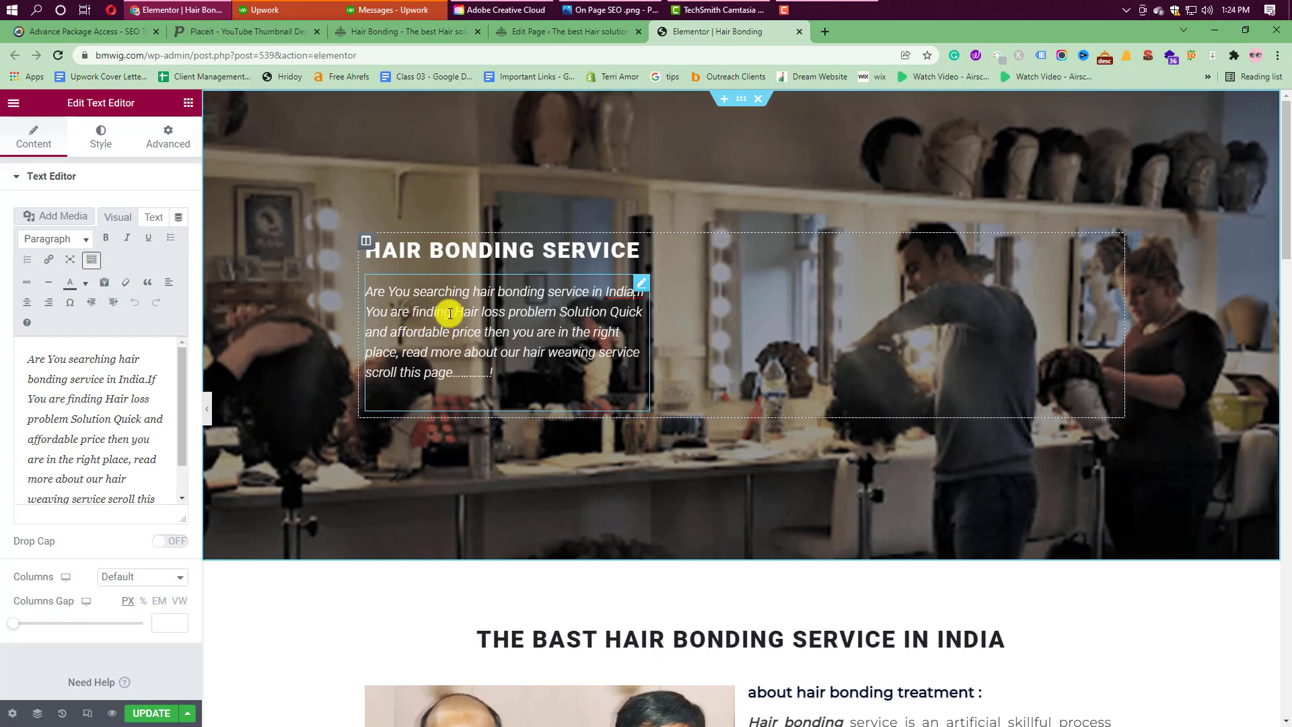
# Reword the start of the second banner sentence to "If You facing Hair loss problem and want solution in affordable price"
pyautogui.moveTo(451, 314); pyautogui.dragTo(392, 314)
pyautogui.write('facing')
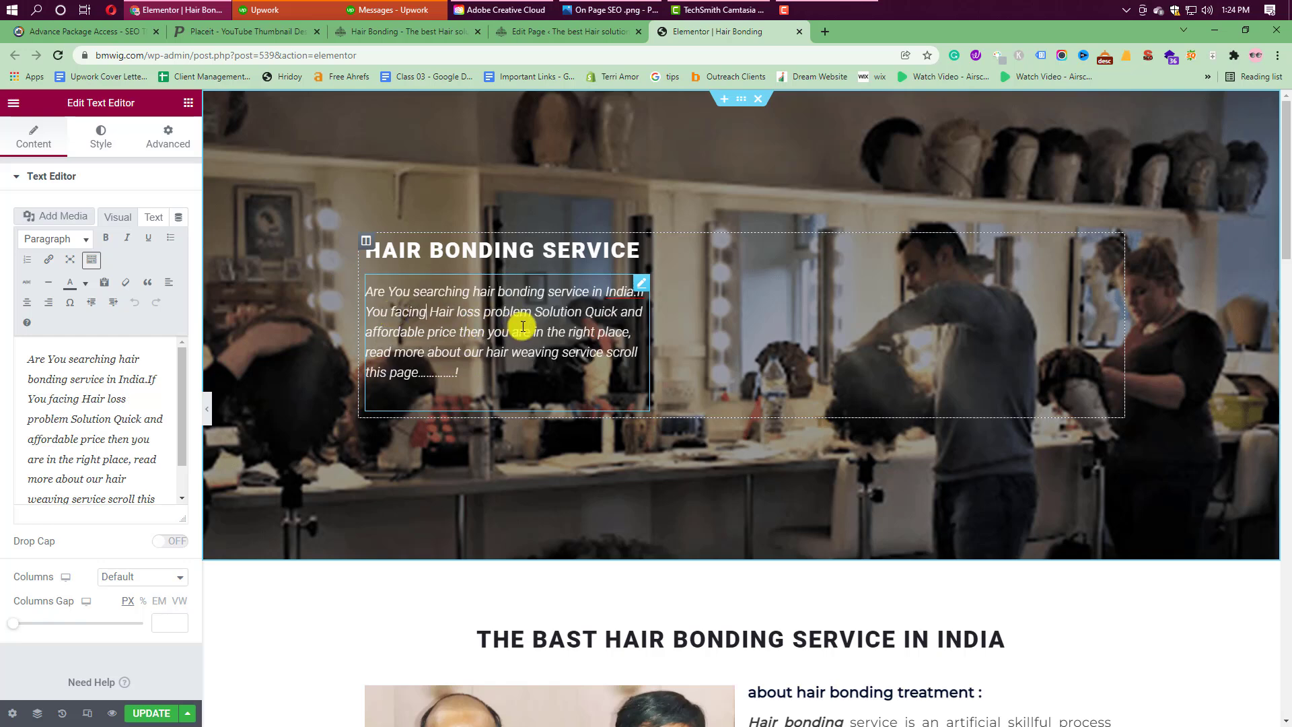
pyautogui.moveTo(535, 312); pyautogui.dragTo(583, 313)
pyautogui.press('BackSpace')
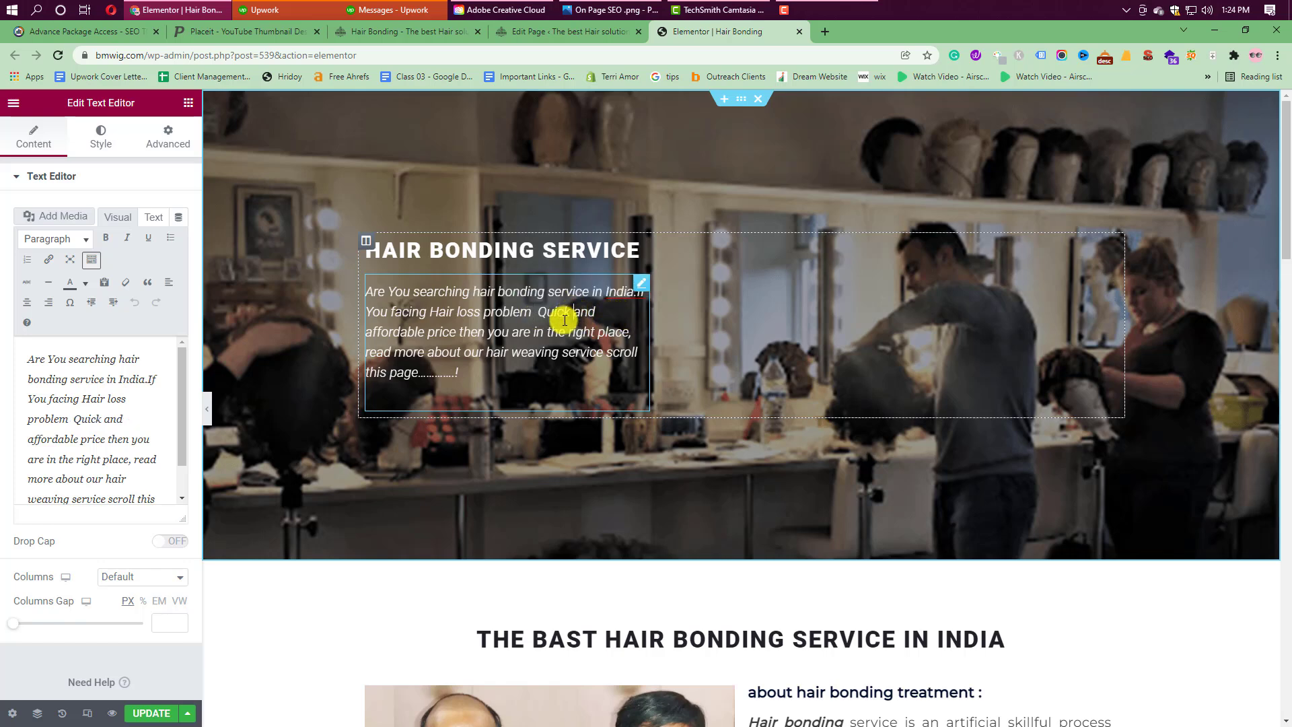
pyautogui.doubleClick(542, 311)
pyautogui.press('BackSpace')
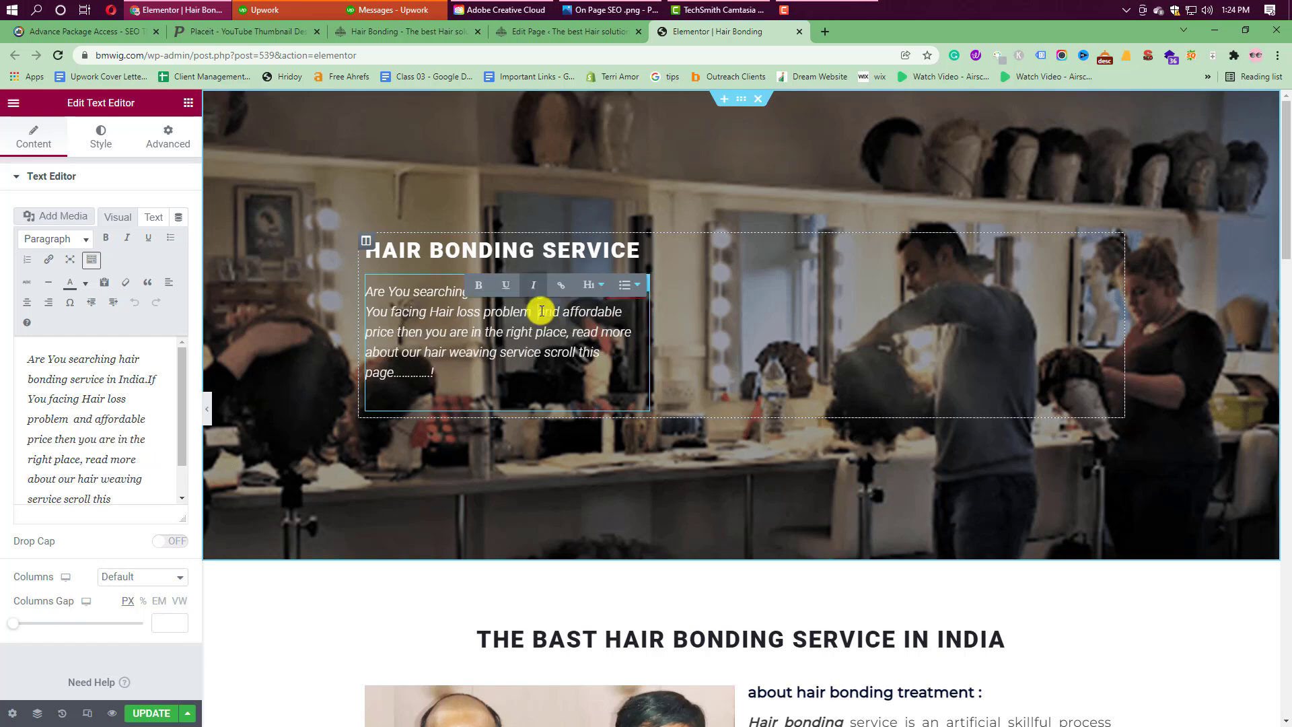
pyautogui.press('BackSpace')
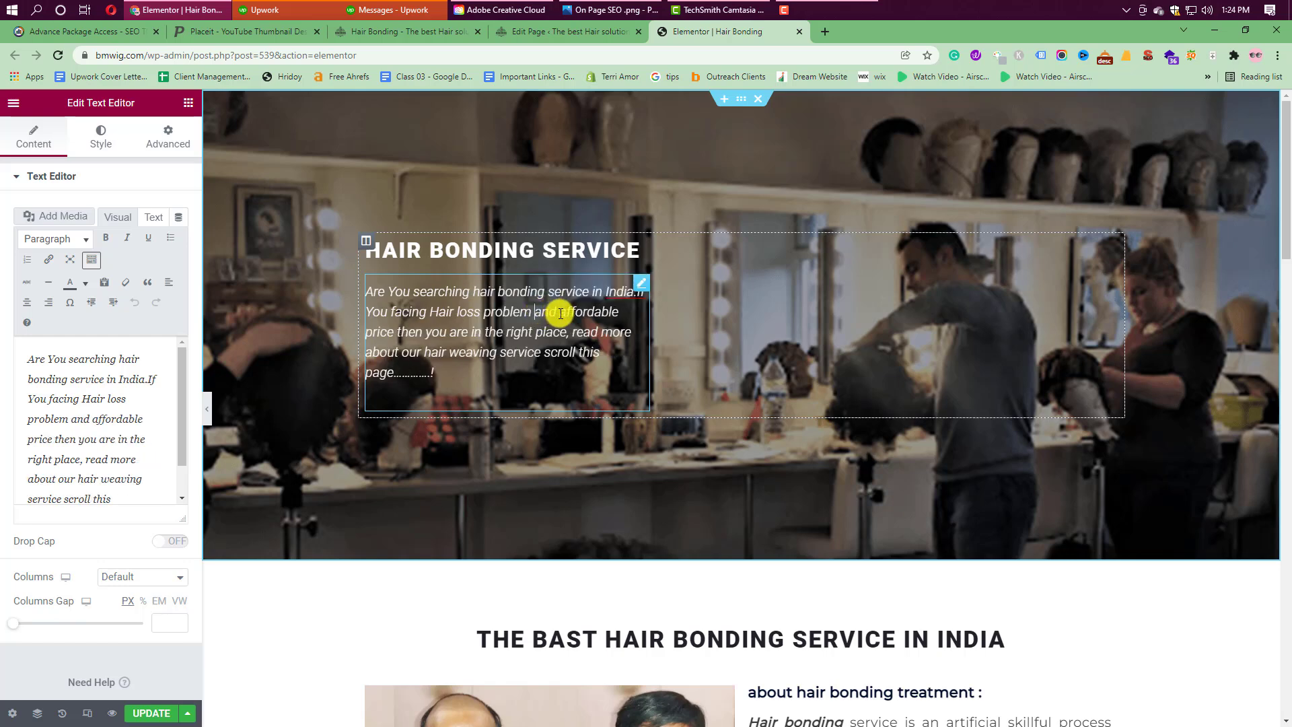
pyautogui.write('want ')
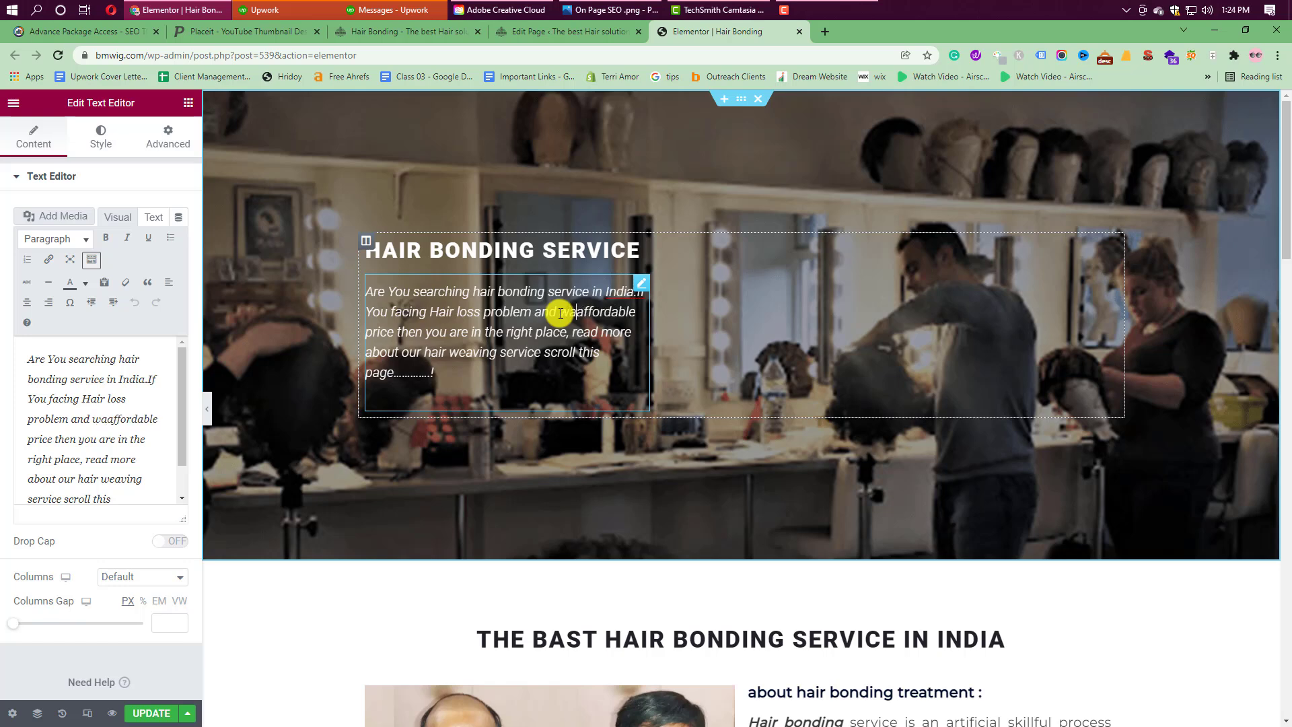
pyautogui.write('s')
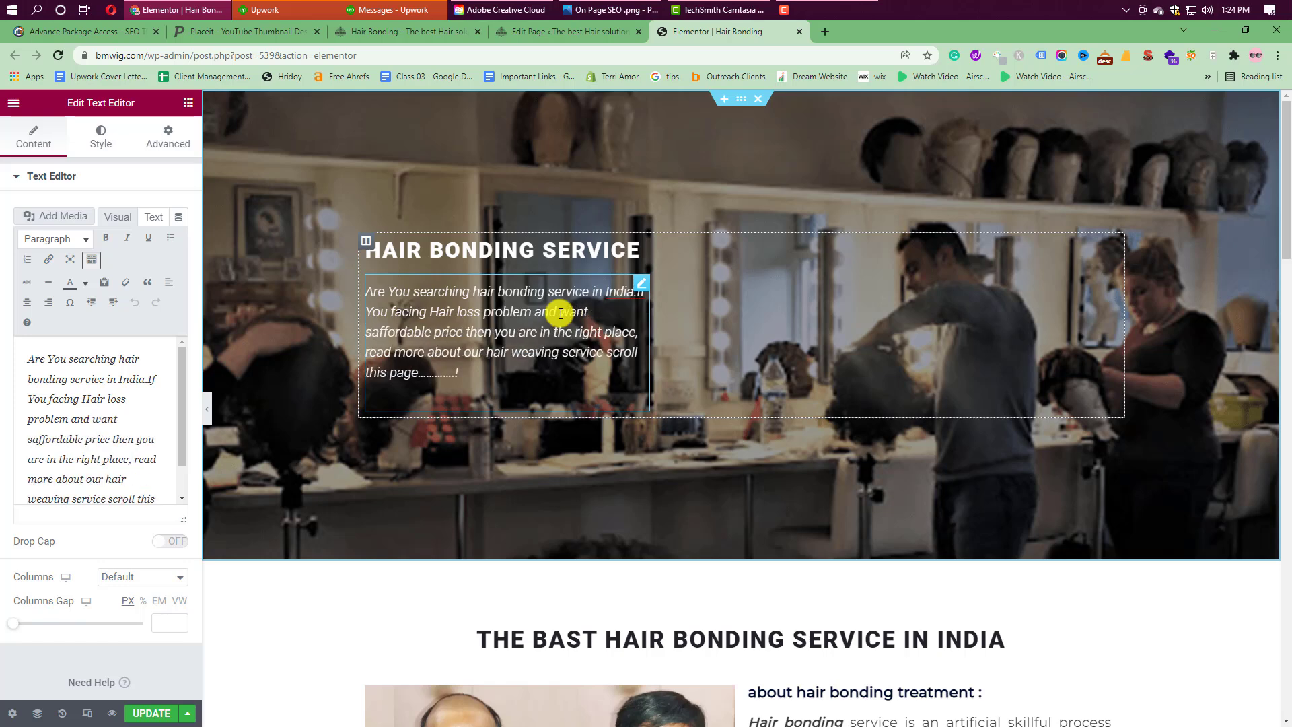
pyautogui.write('olution ')
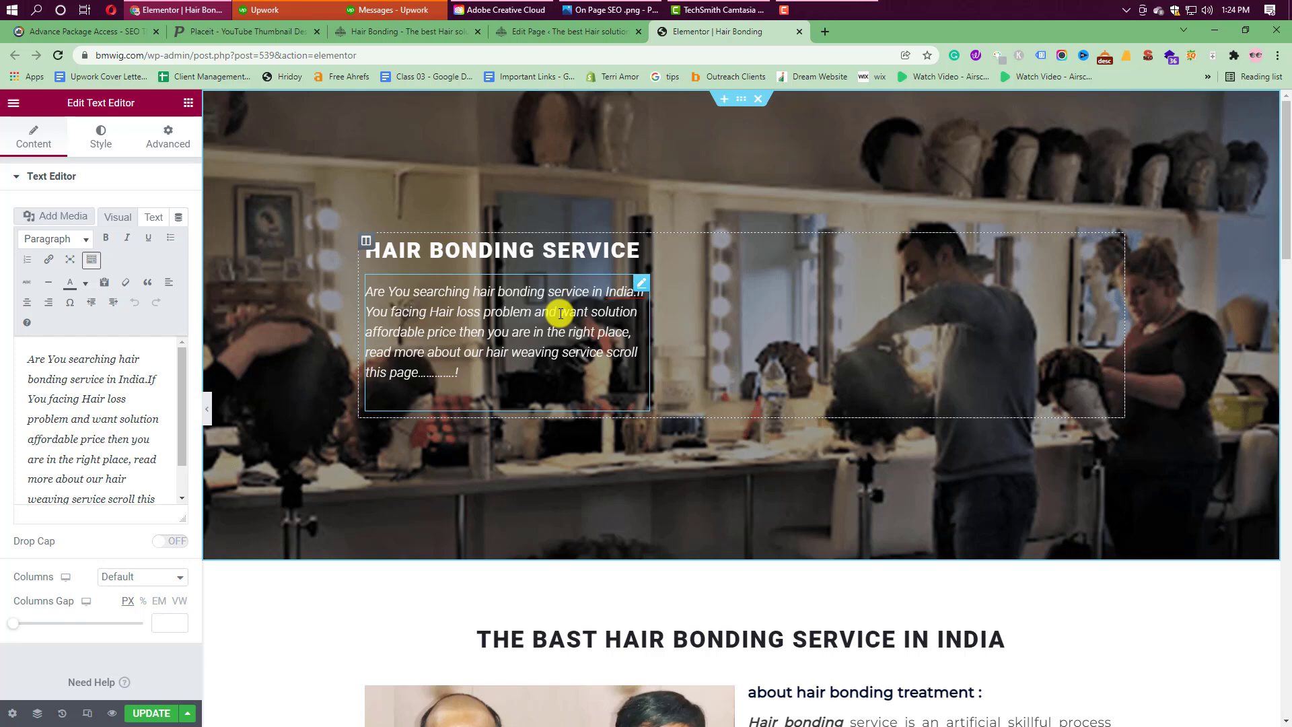
pyautogui.write('in')
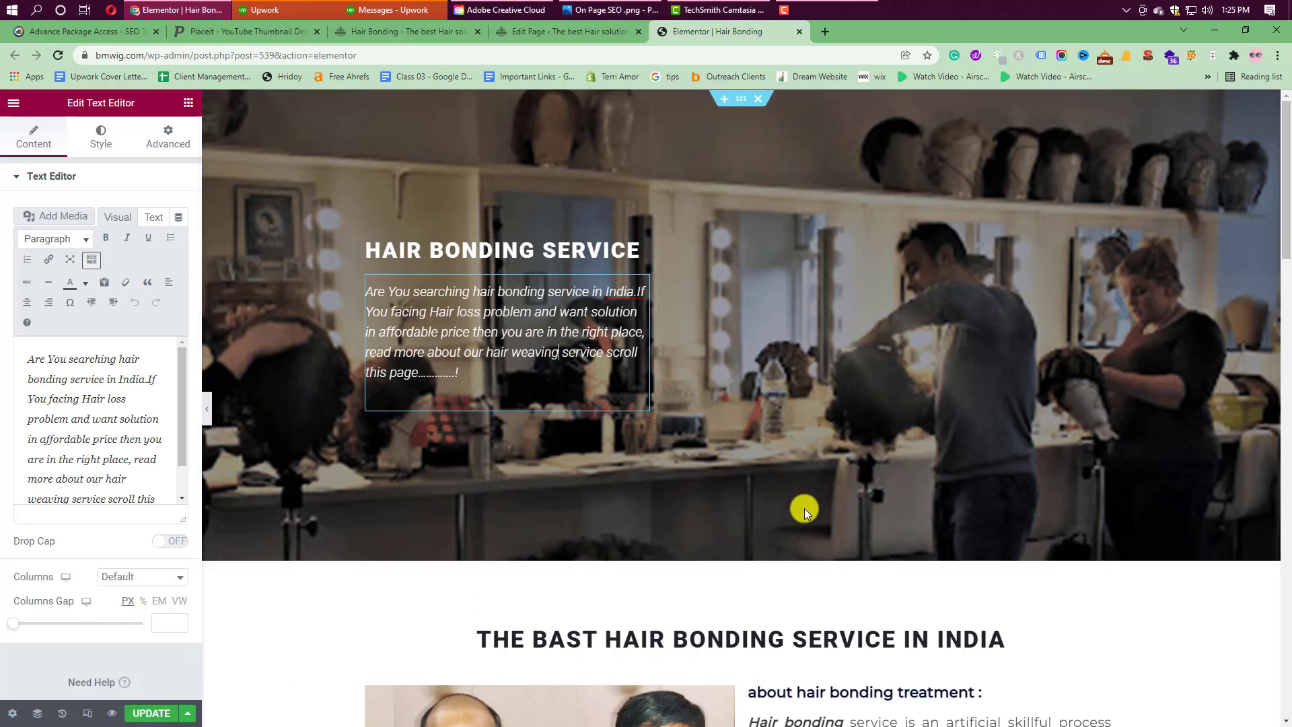
# Update the page to save the text, heading and link edits
pyautogui.scroll(-7, 801, 510)
pyautogui.scroll(-8, 845, 515)
pyautogui.click(151, 713)
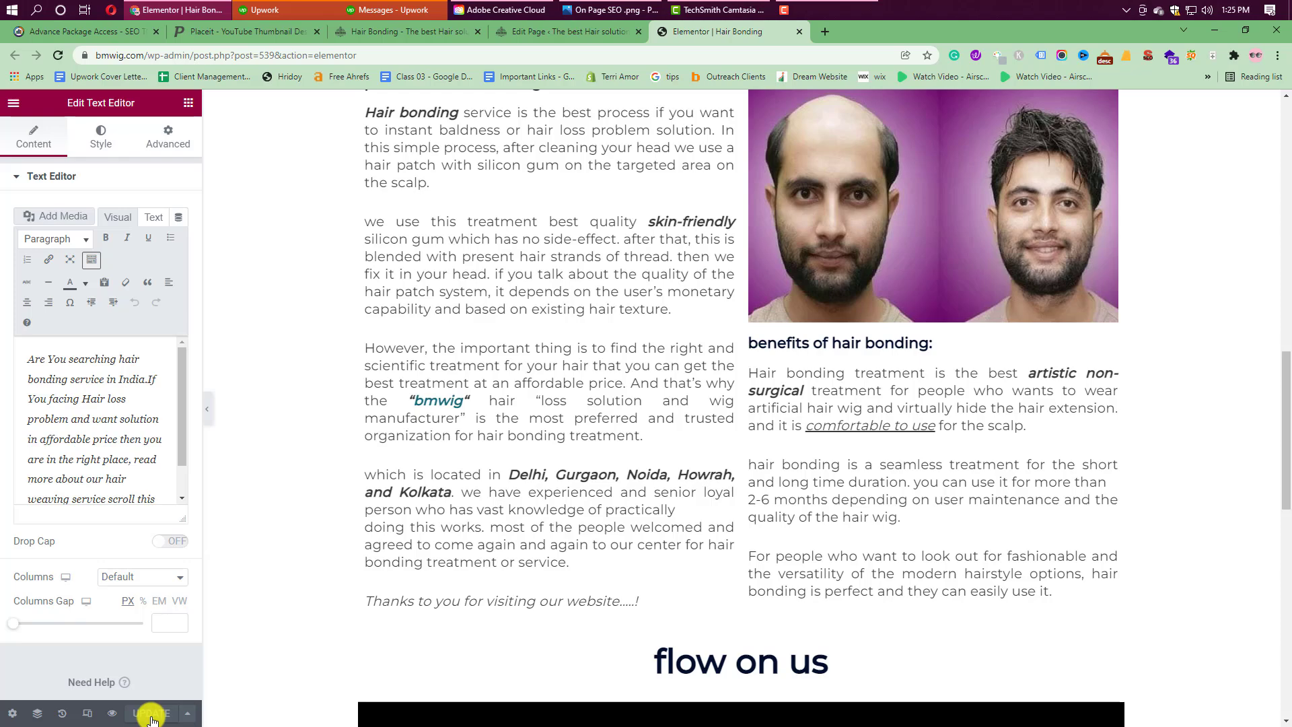
# Examine the before/after image's content and advanced settings, including its attributes, beside the "about hair bonding treatment" section
pyautogui.scroll(6, 485, 478)
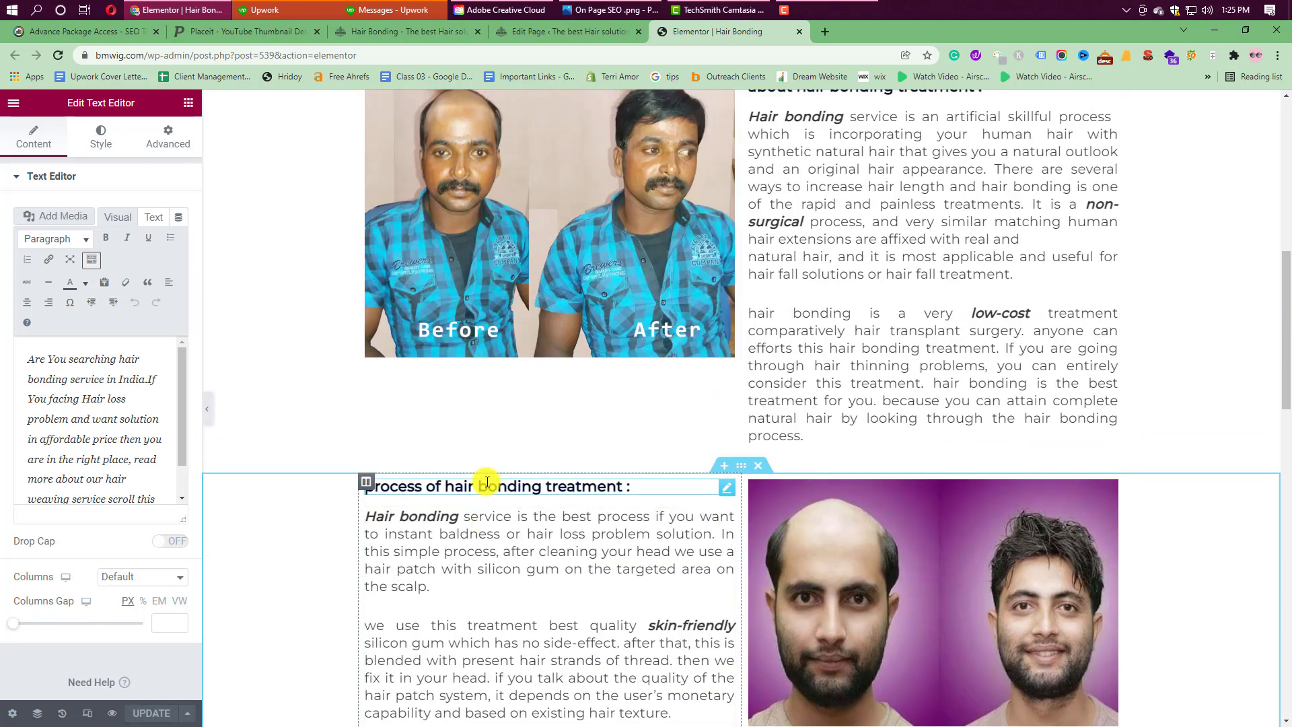
pyautogui.scroll(3, 720, 465)
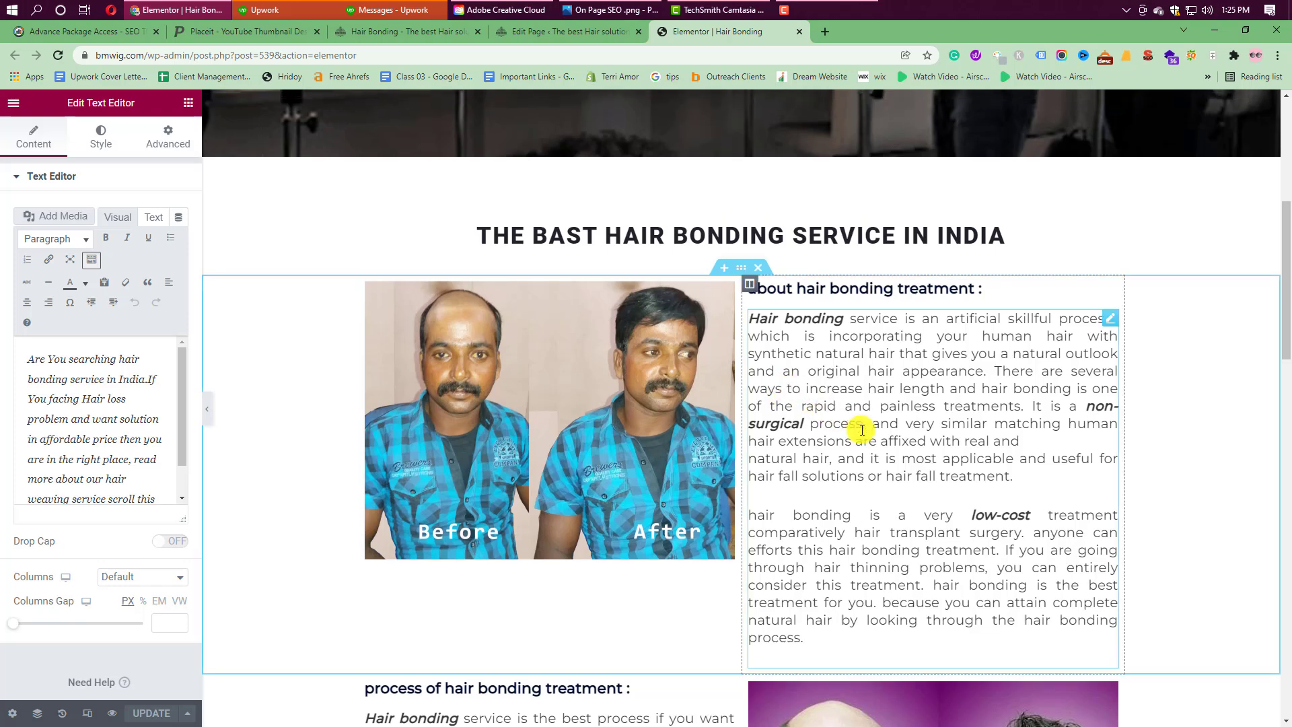
pyautogui.click(868, 290)
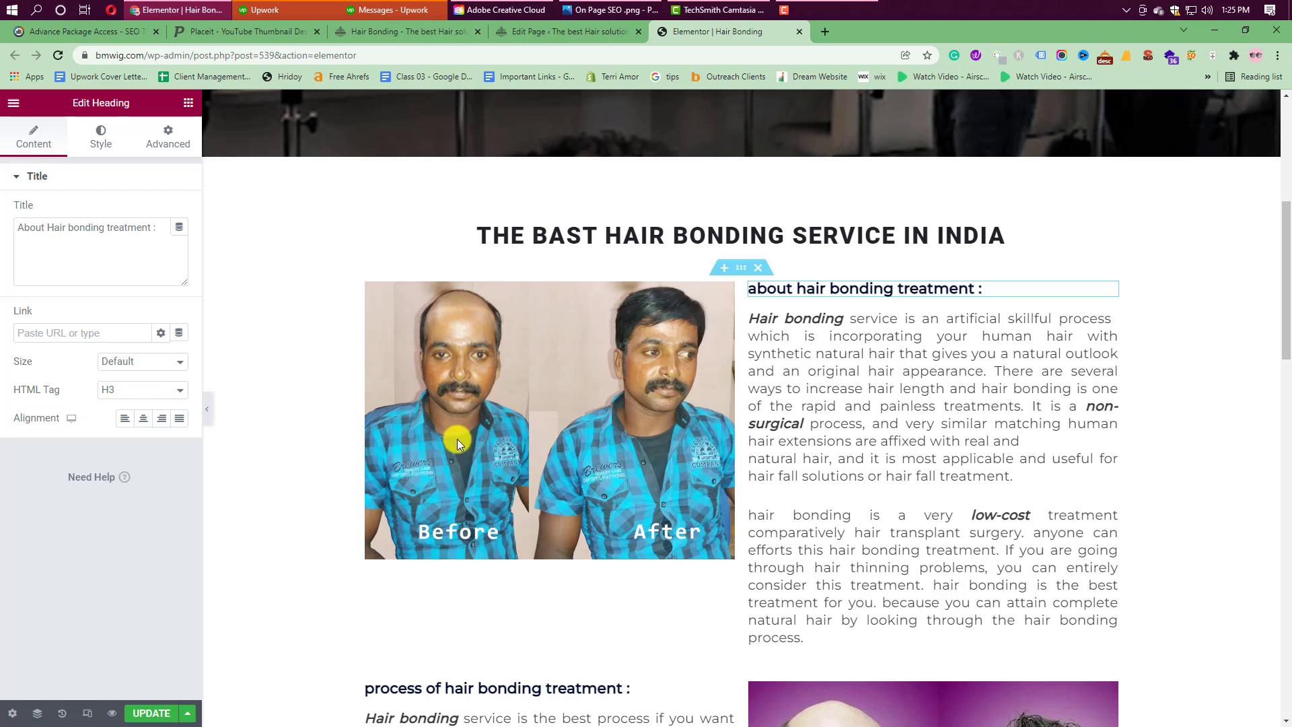
pyautogui.click(466, 412)
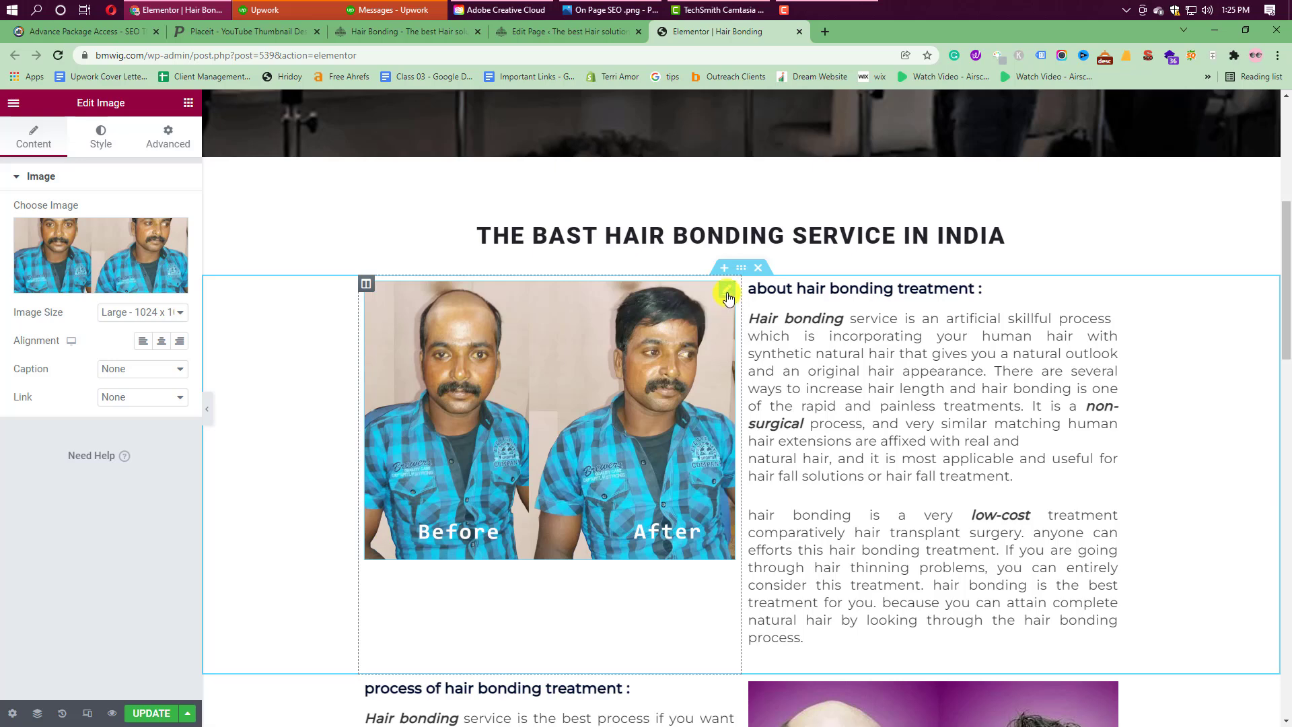
pyautogui.click(171, 134)
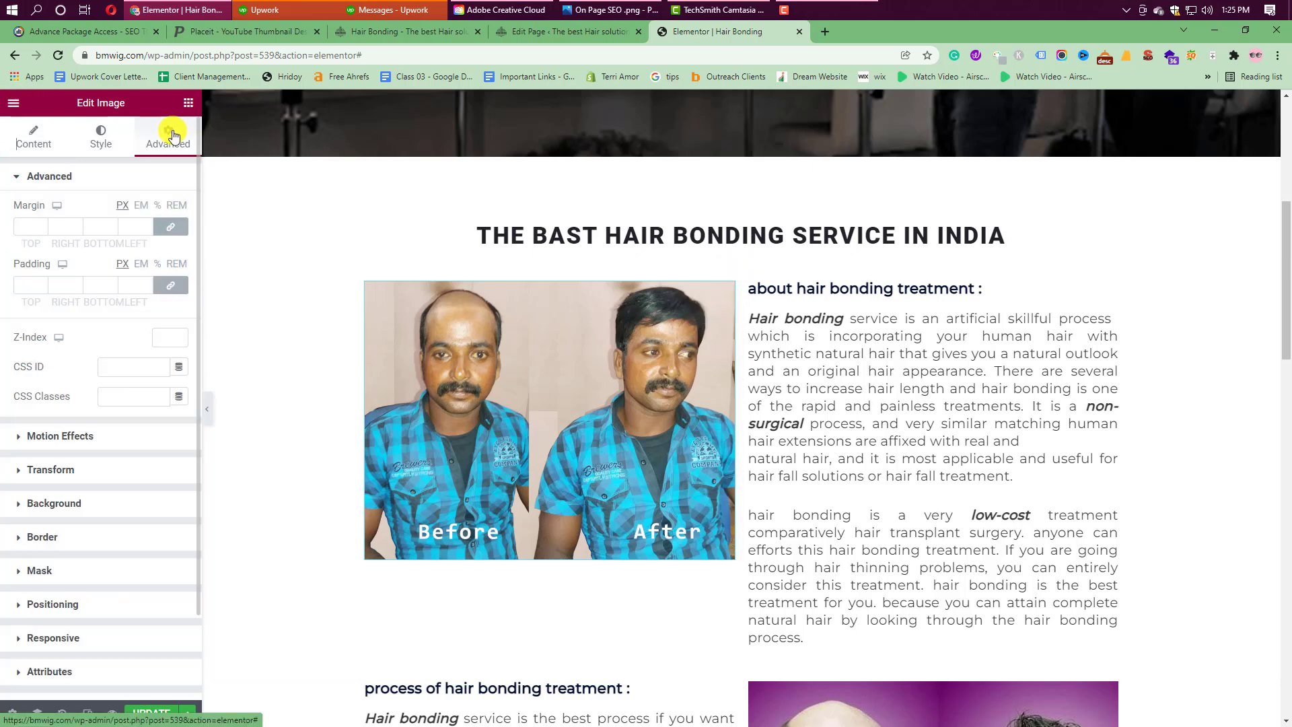
pyautogui.scroll(-3, 531, 404)
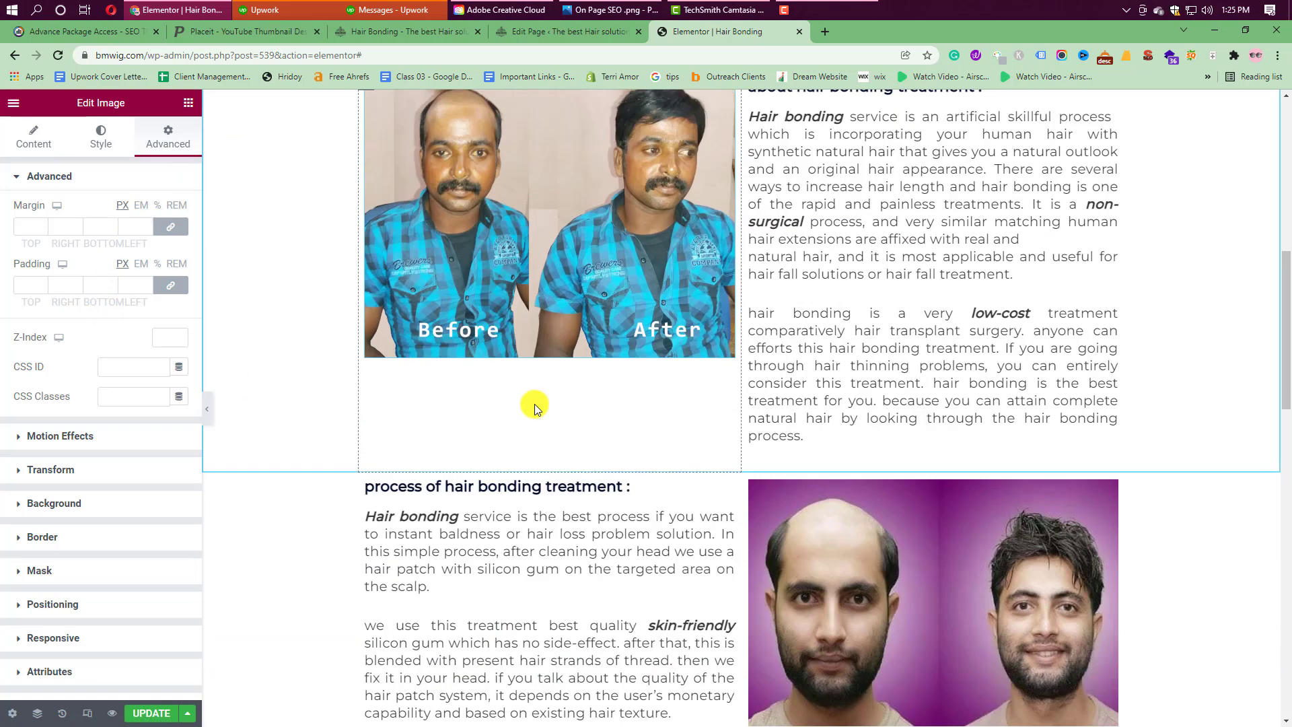
pyautogui.click(40, 671)
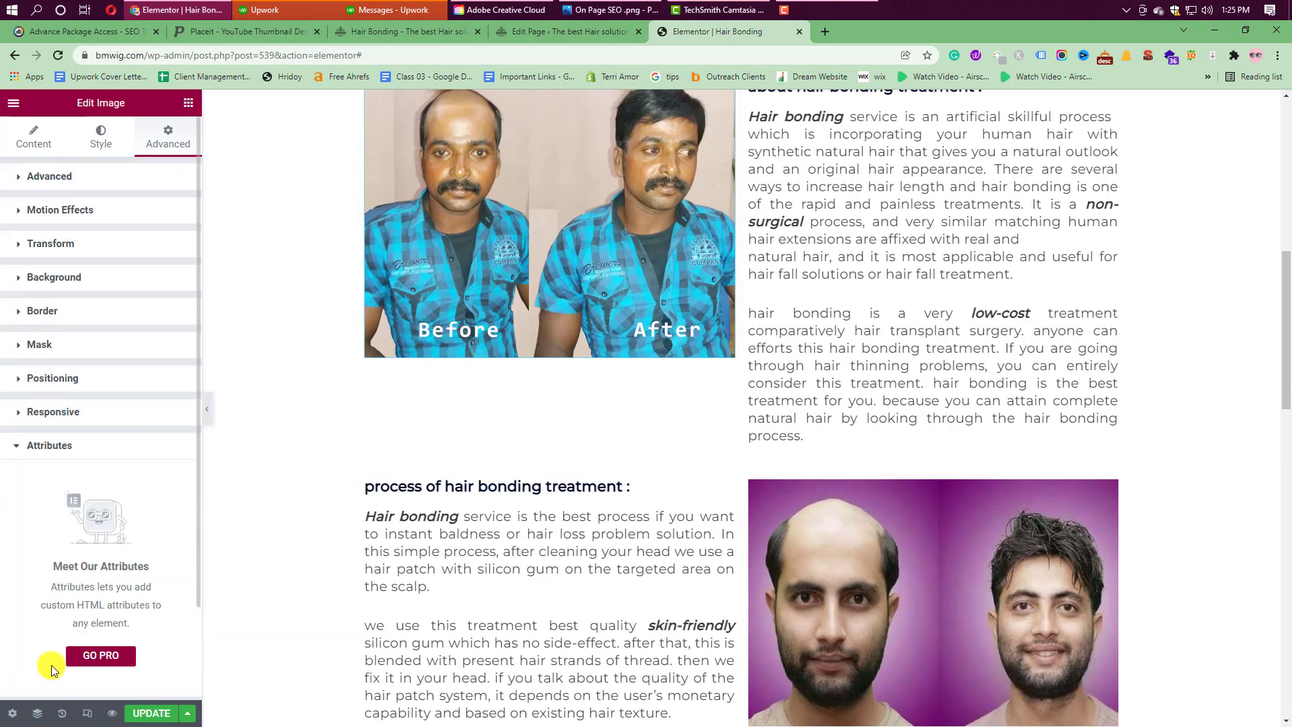
pyautogui.scroll(4, 436, 388)
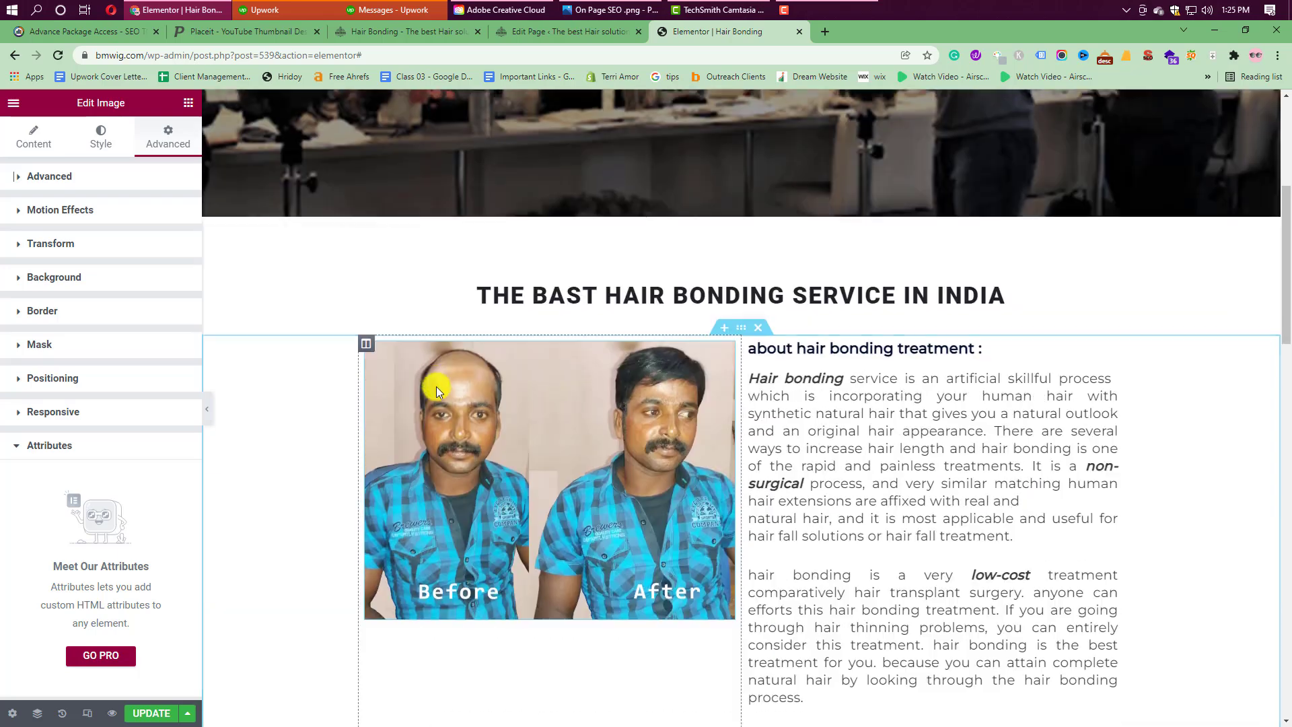
pyautogui.scroll(4, 436, 386)
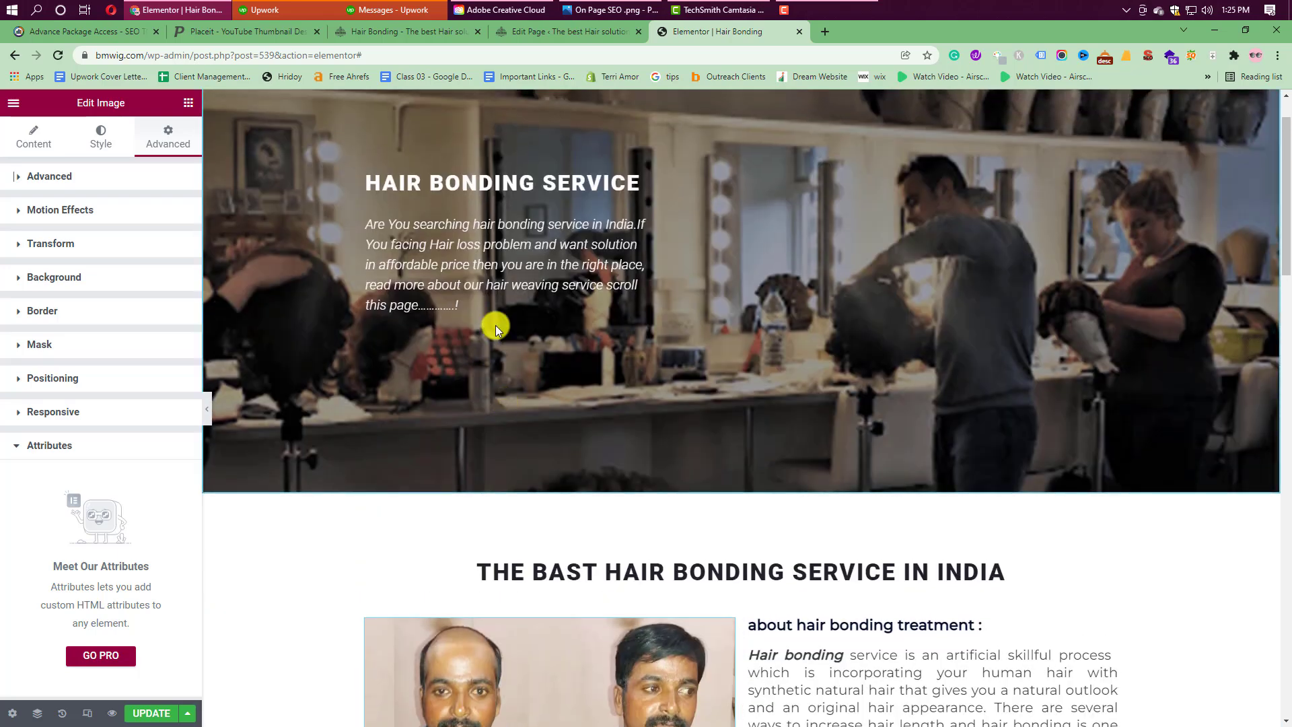
# Open the attachment details of the blue-shirt before/after image in the WordPress media library
pyautogui.click(350, 32)
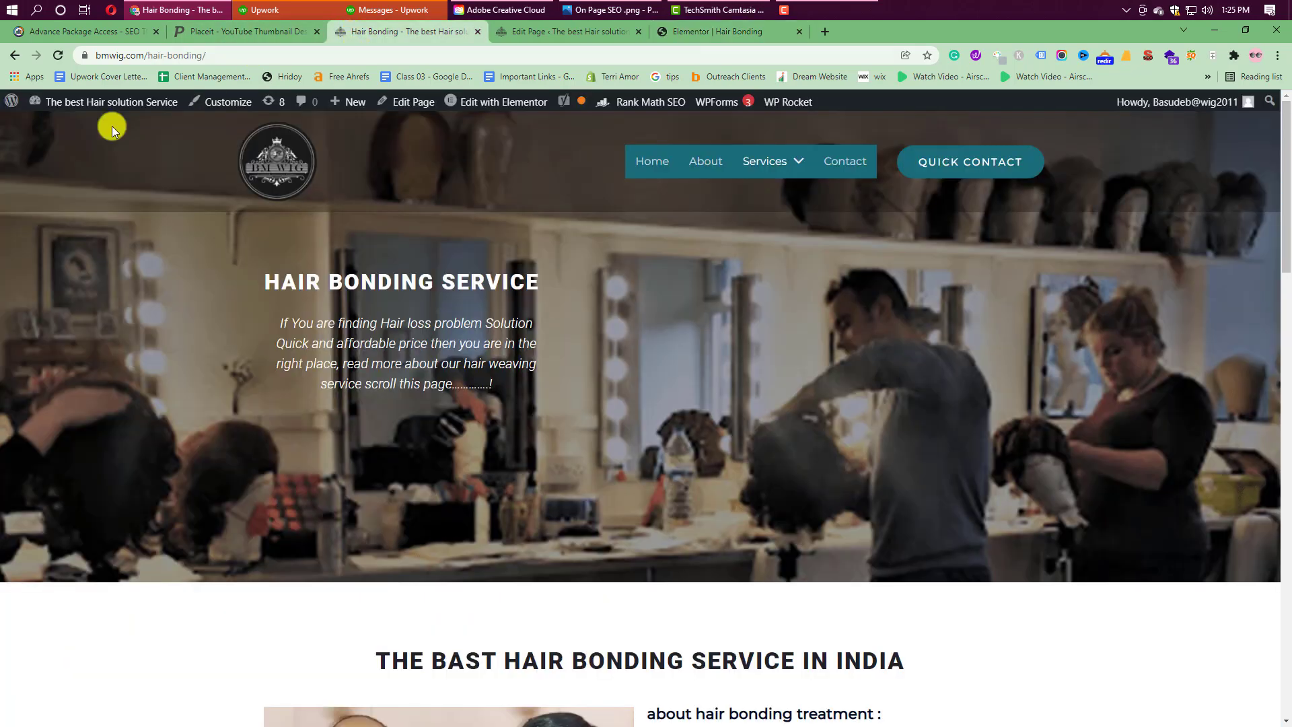
pyautogui.moveTo(35, 102)
pyautogui.click(41, 130)
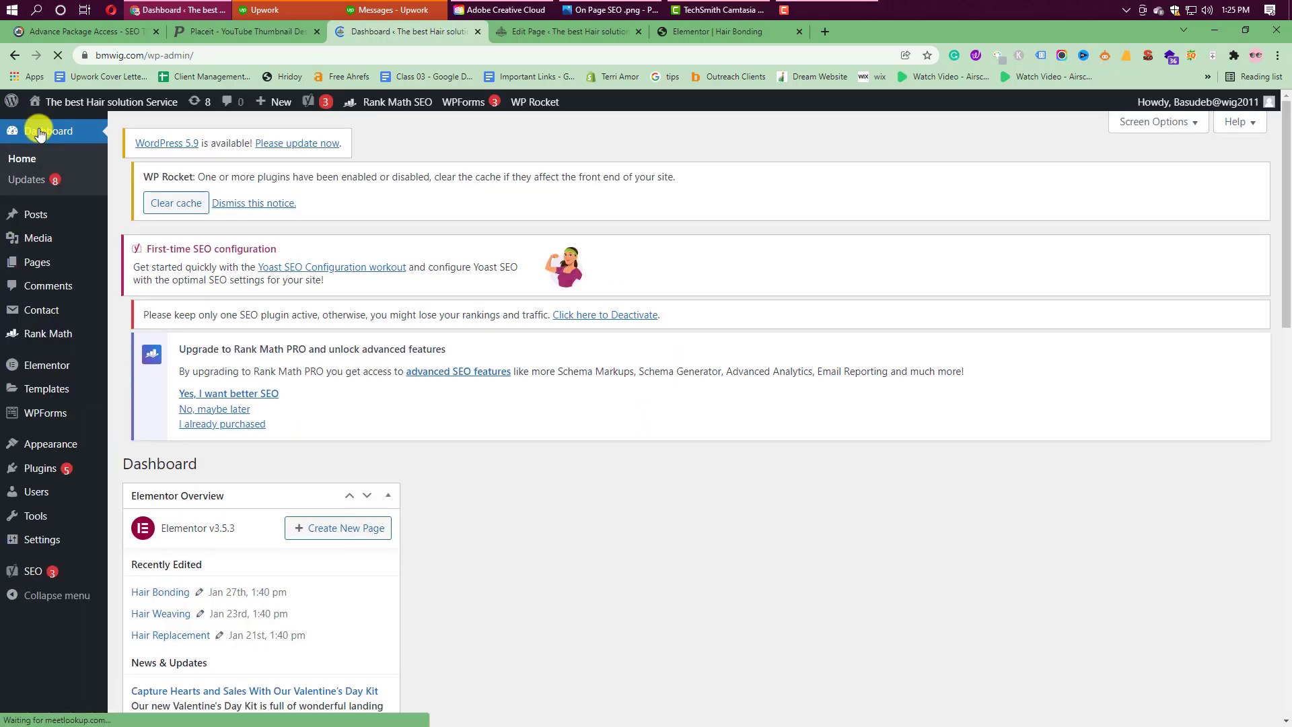
pyautogui.click(37, 241)
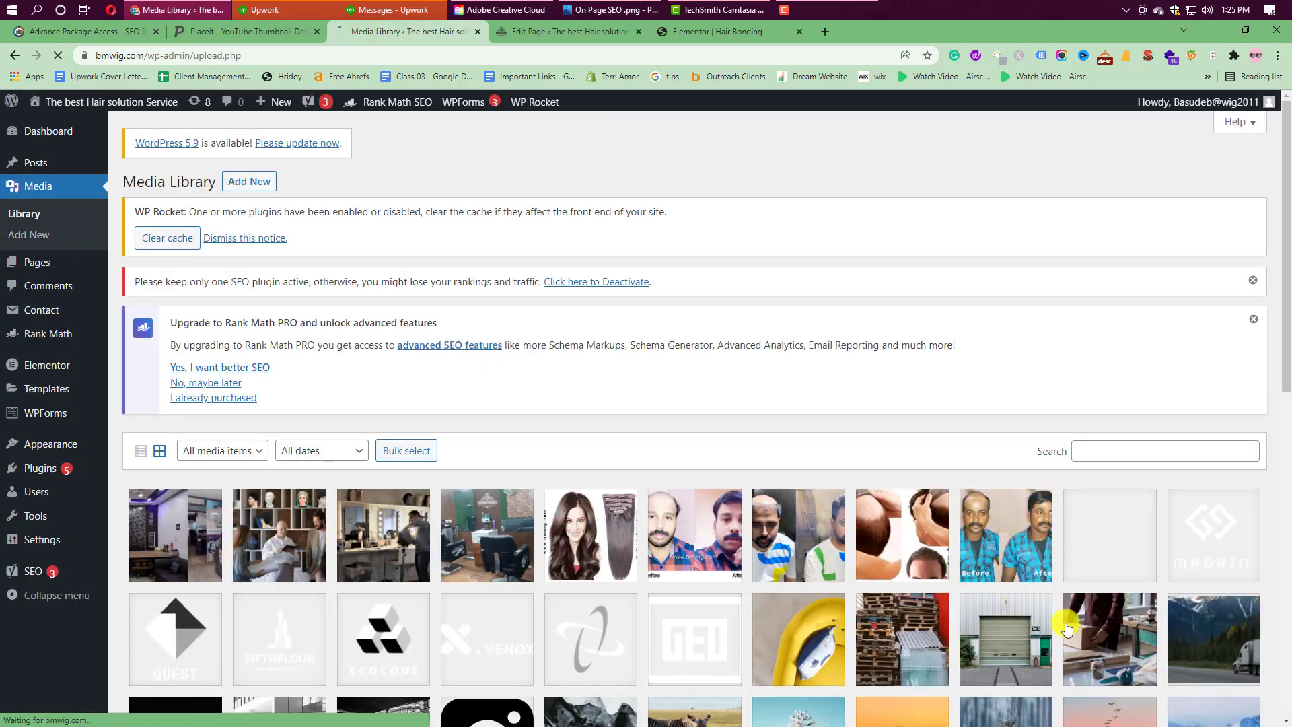
pyautogui.click(993, 532)
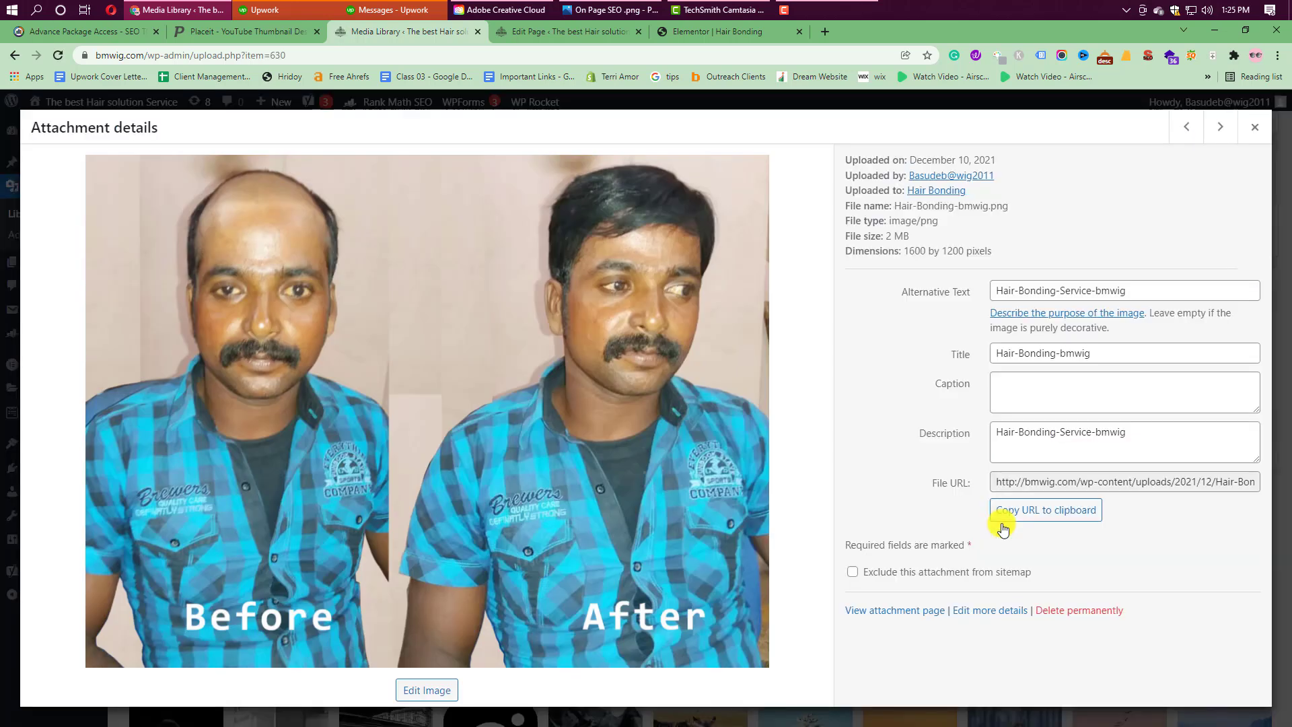
# Shorten the before/after image's alternative text to "Hair-Bonding-Service" and close the attachment details
pyautogui.click(1133, 292)
pyautogui.moveTo(1133, 293); pyautogui.dragTo(1097, 293)
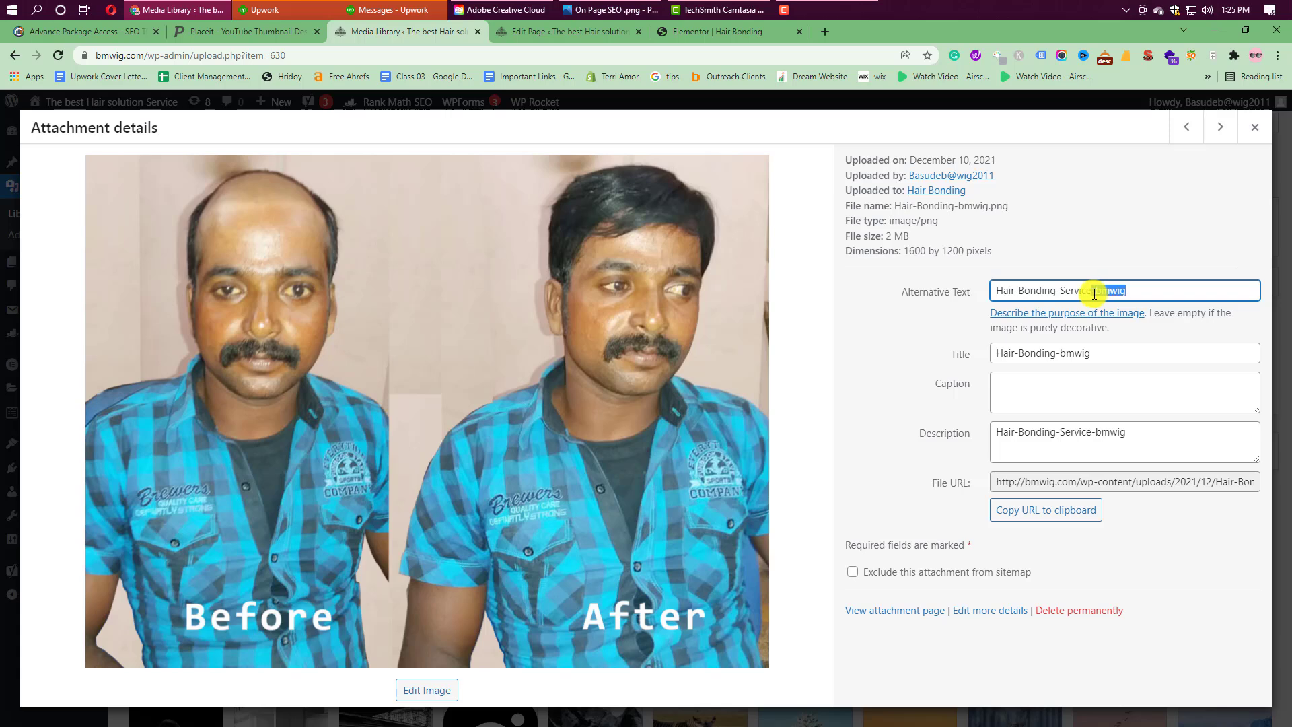
pyautogui.press('BackSpace')
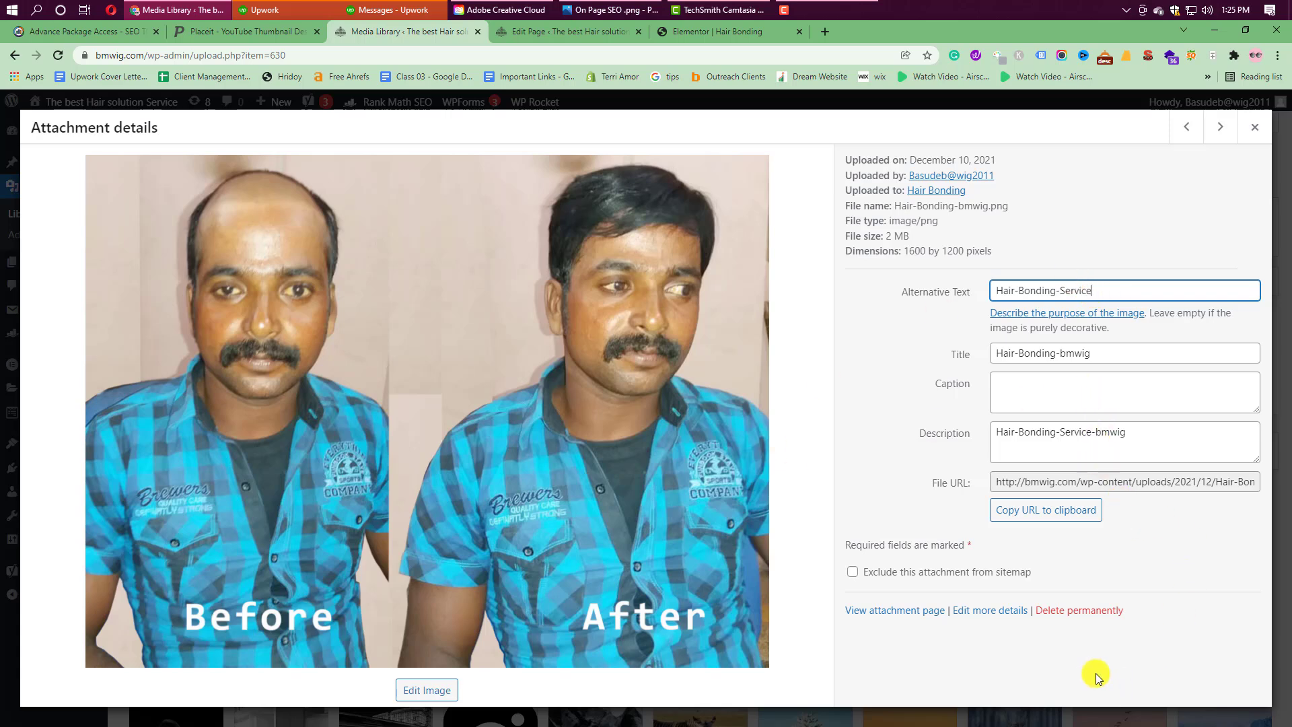
pyautogui.click(1255, 126)
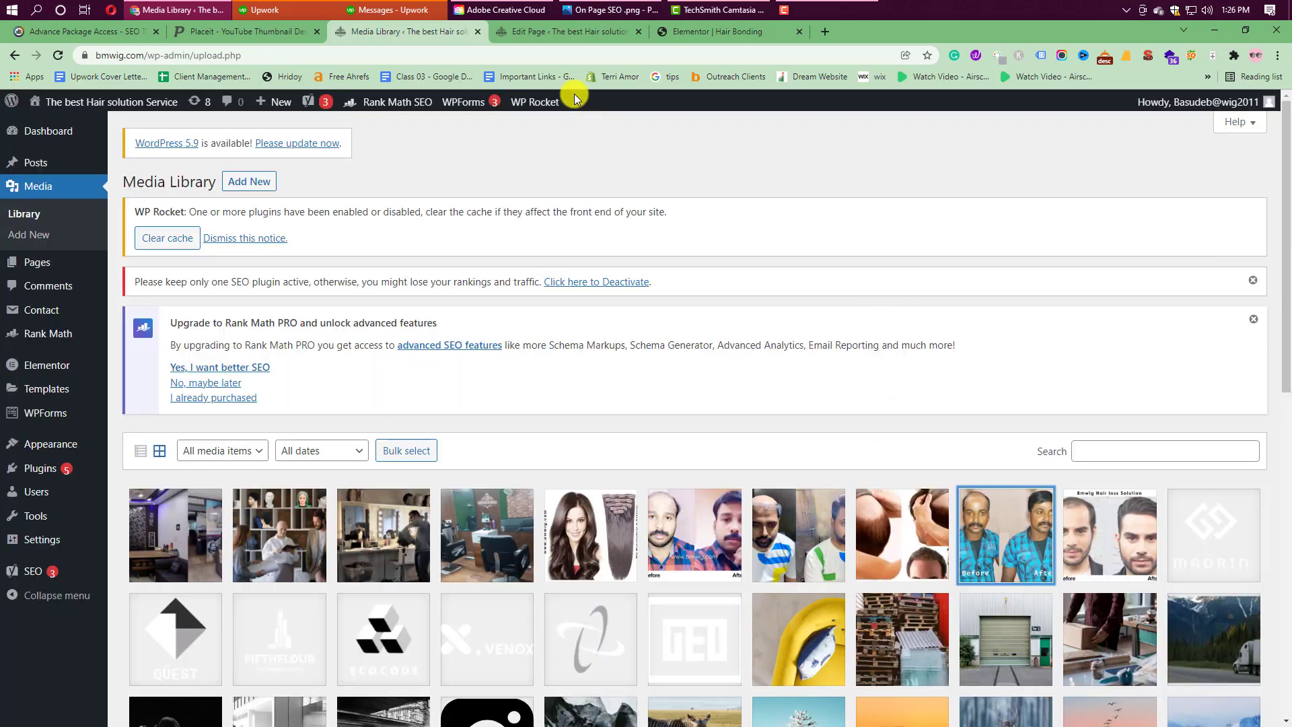
# Review the page's Yoast analysis results and the paragraph text under "about hair bonding treatment" in Elementor
pyautogui.click(560, 31)
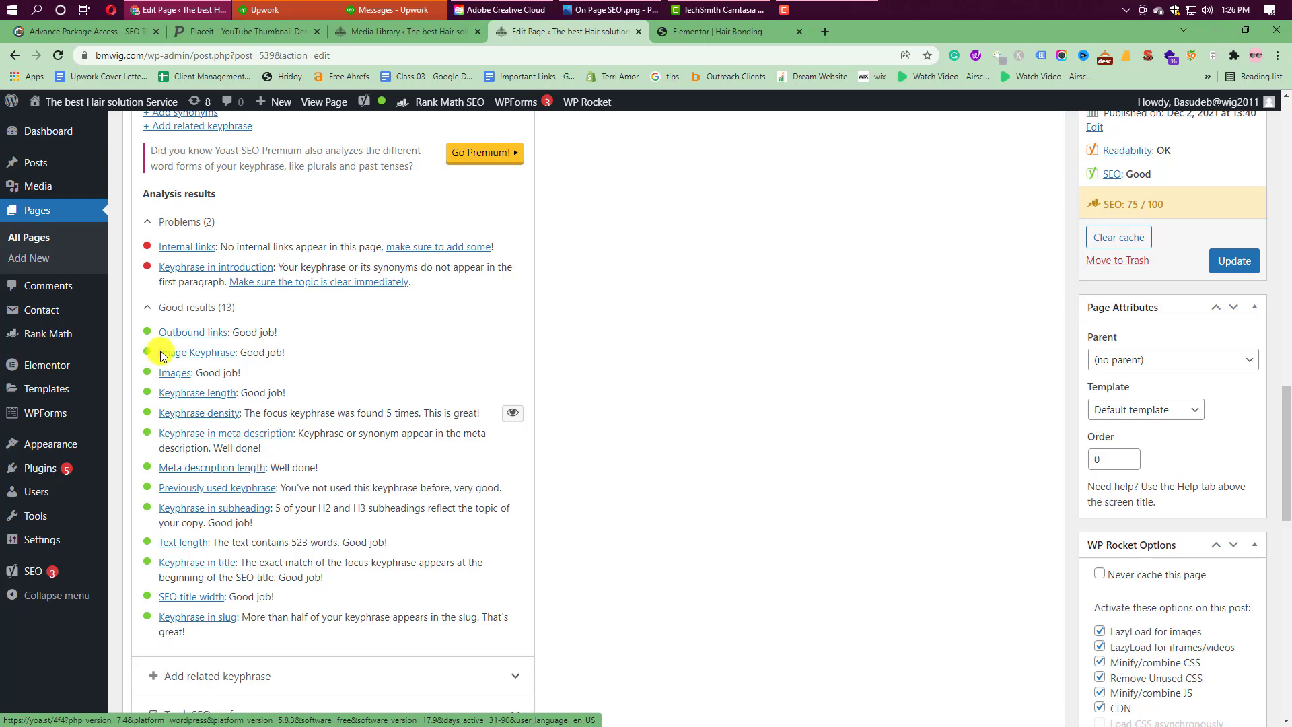
pyautogui.click(693, 34)
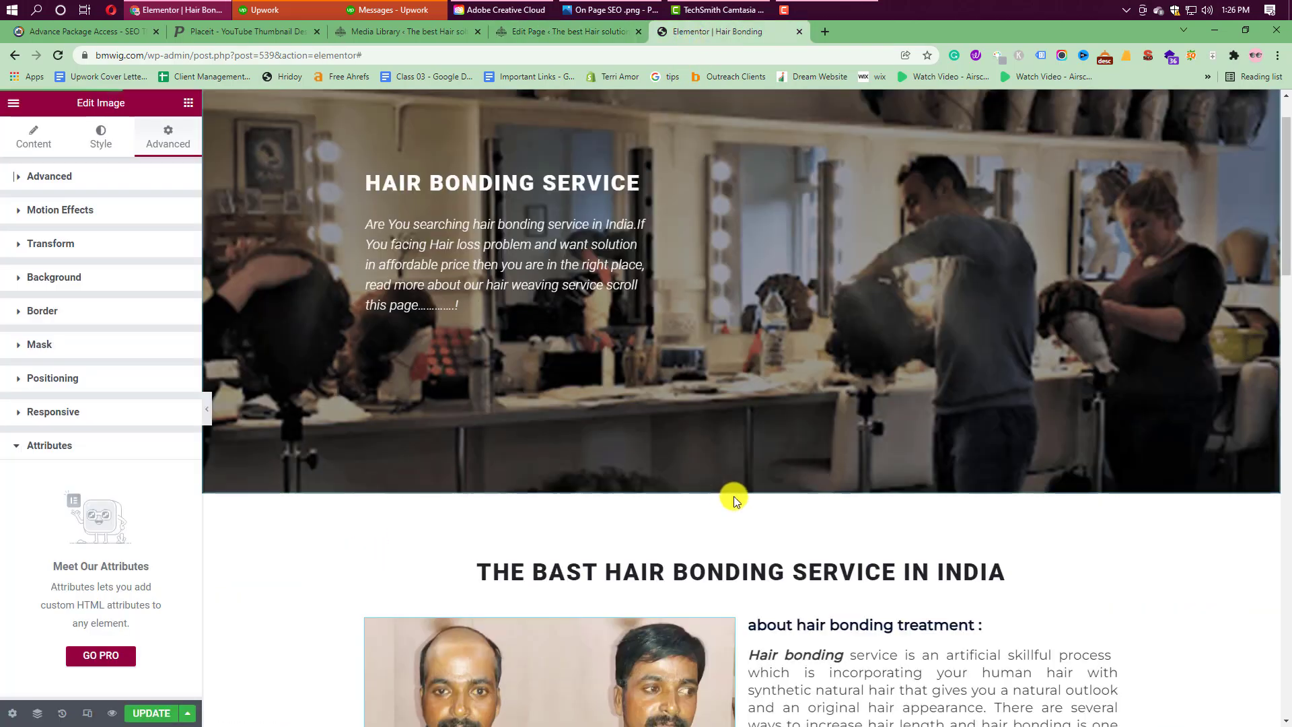
pyautogui.scroll(-2, 918, 548)
pyautogui.click(908, 547)
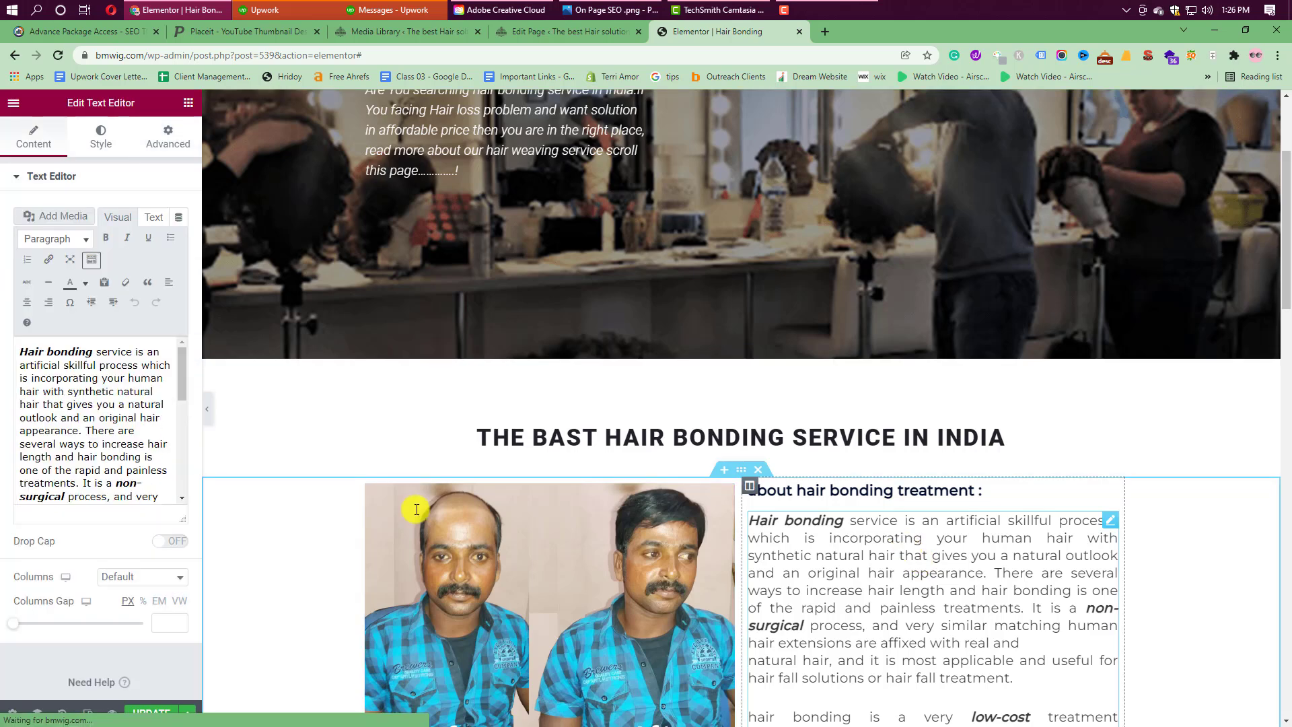
pyautogui.scroll(-2, 67, 390)
pyautogui.scroll(-5, 68, 391)
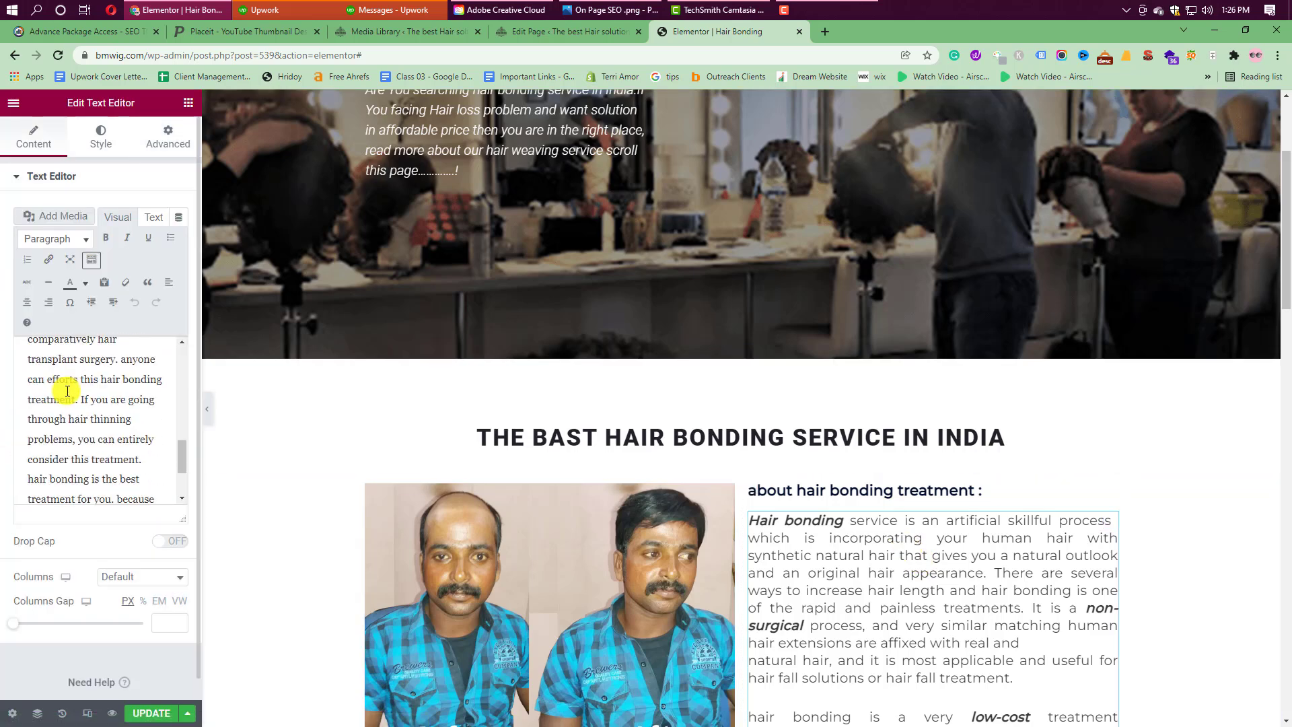
pyautogui.scroll(10, 66, 391)
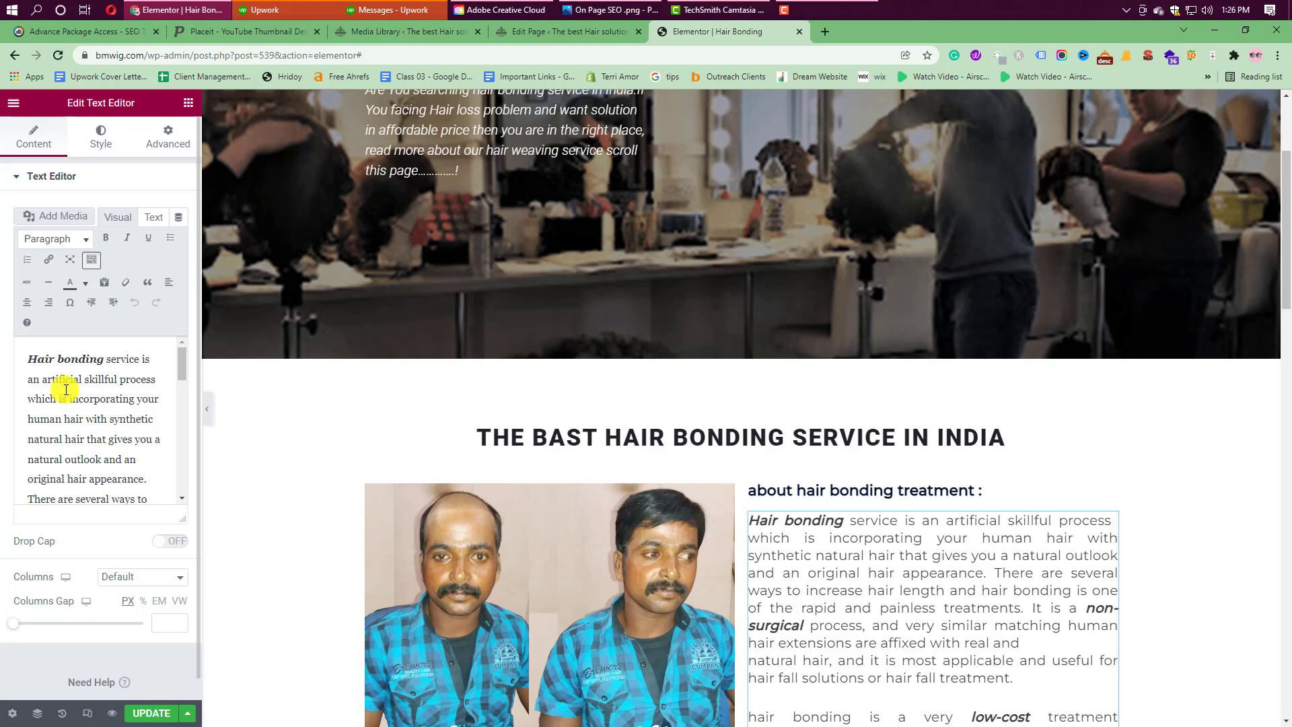
pyautogui.scroll(-3, 857, 611)
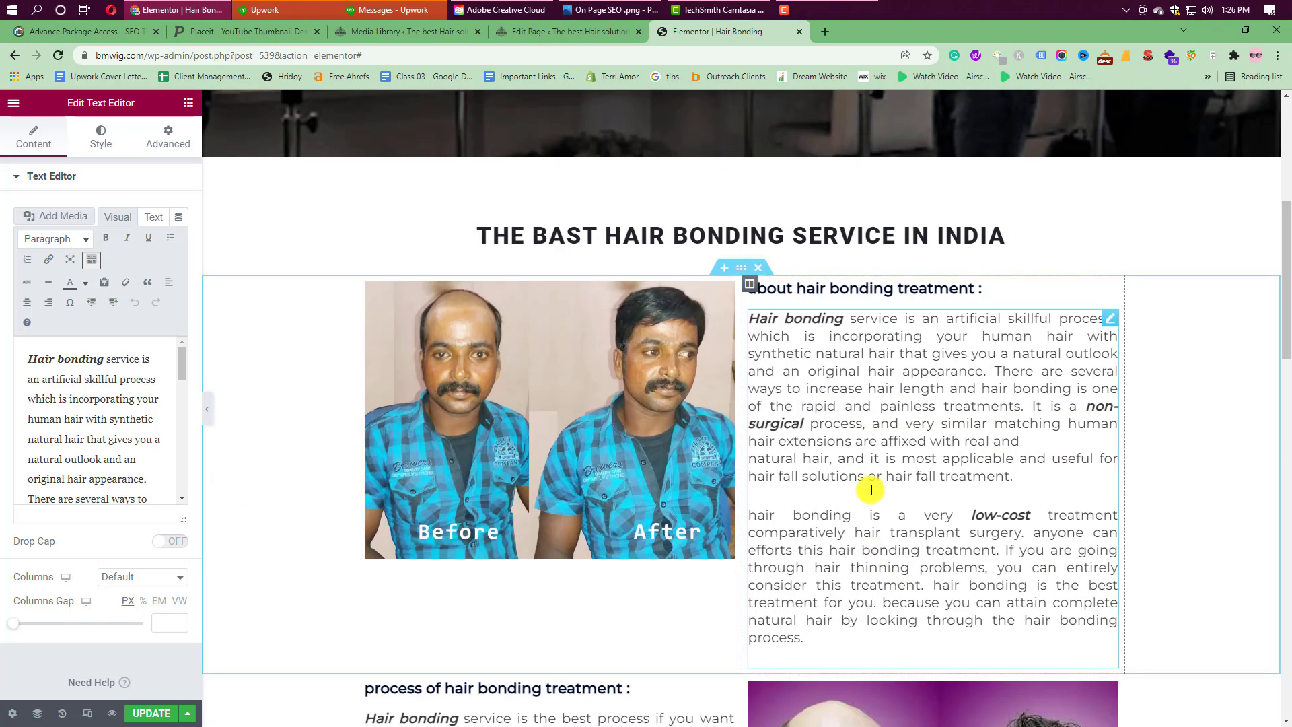
# Update the Hair Bonding page in both Elementor and the WordPress page editor
pyautogui.click(160, 714)
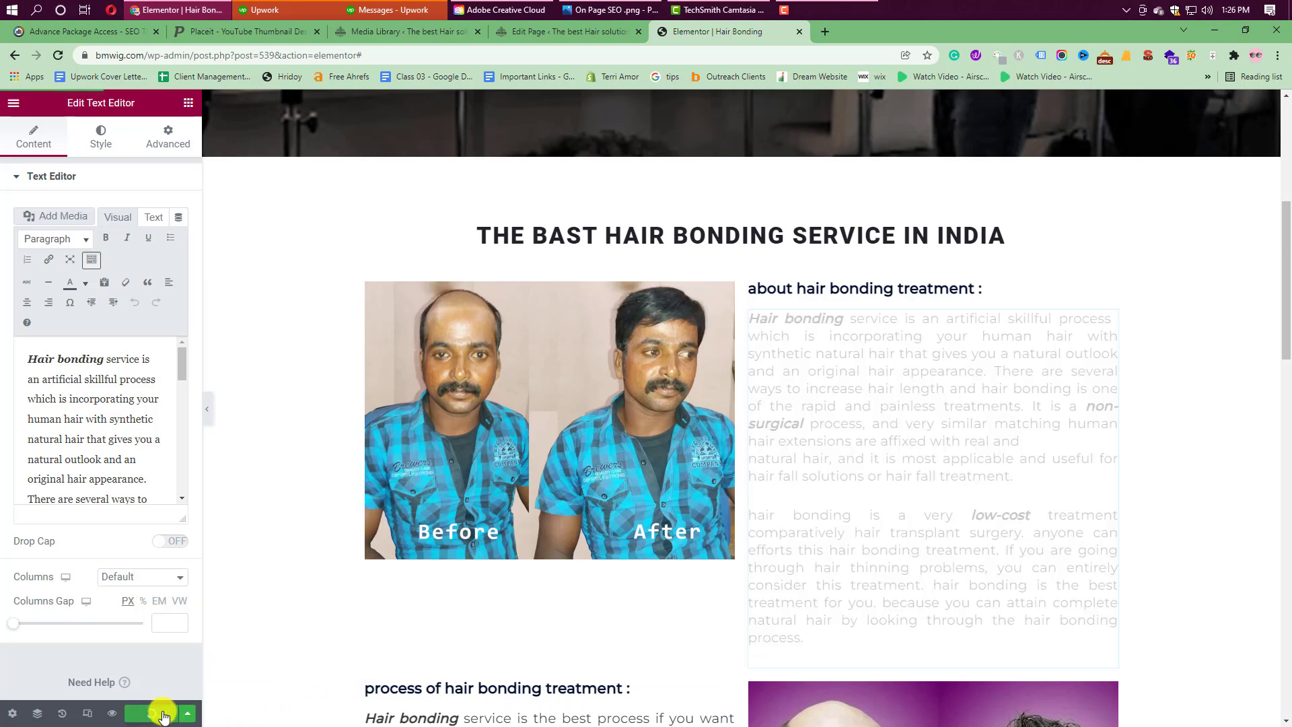
pyautogui.click(570, 31)
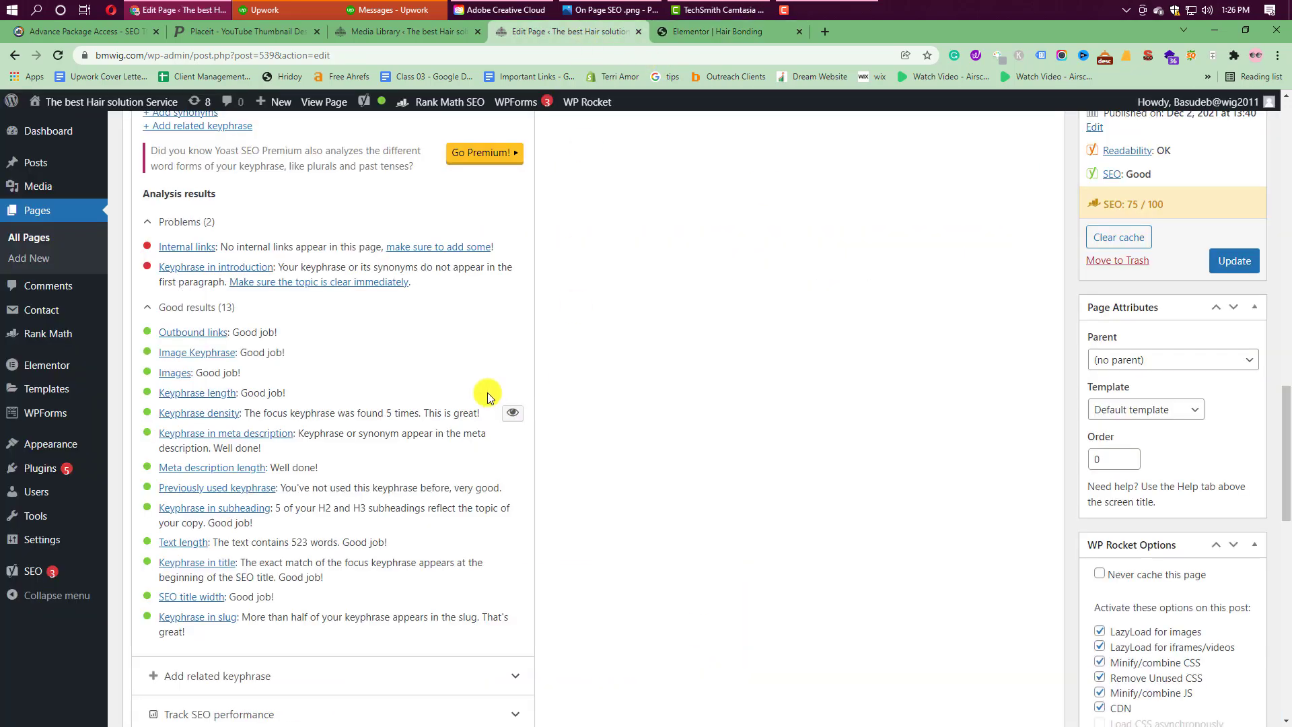
pyautogui.scroll(4, 474, 384)
pyautogui.scroll(3, 455, 256)
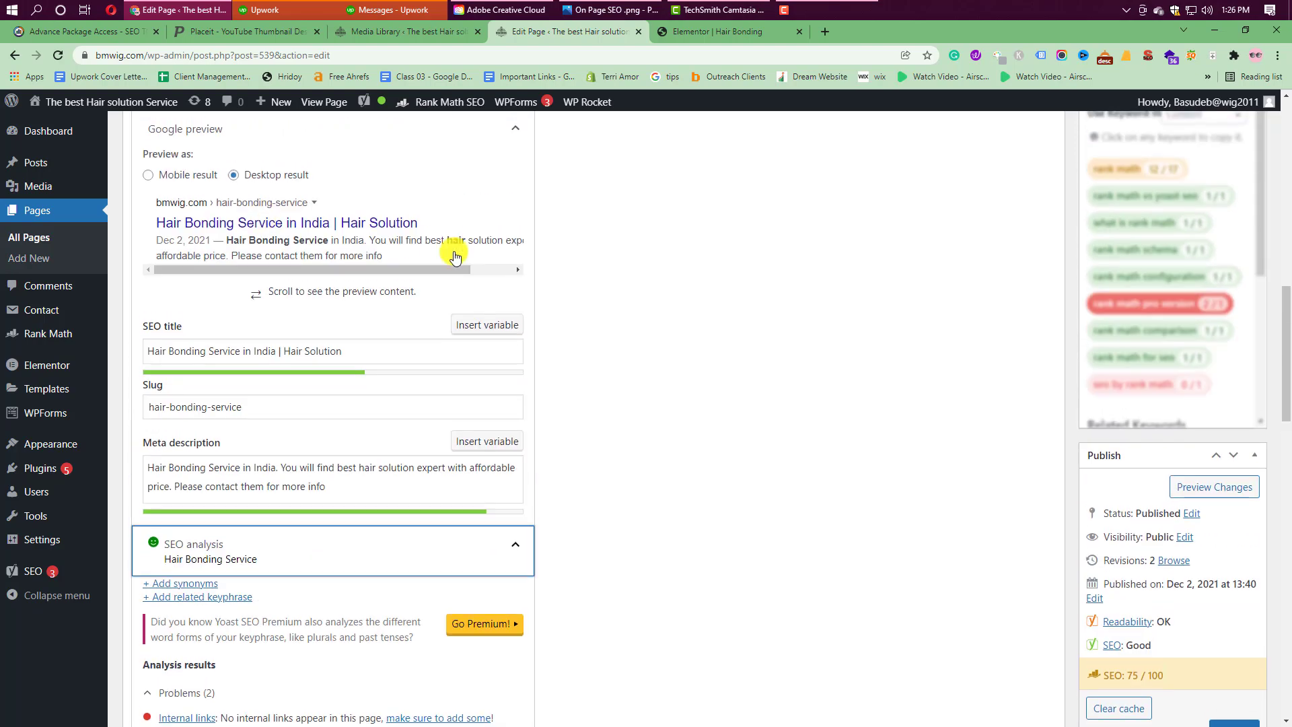
pyautogui.scroll(-4, 860, 370)
pyautogui.scroll(11, 1184, 308)
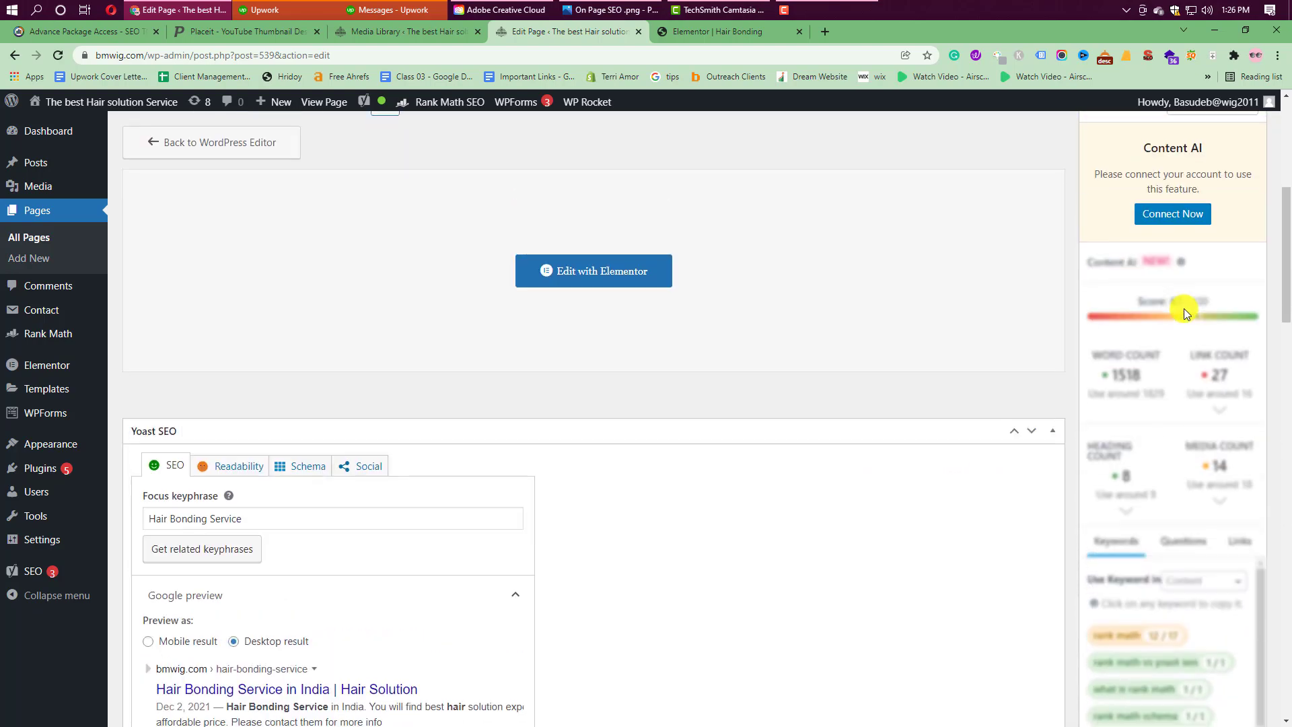
pyautogui.scroll(5, 1185, 308)
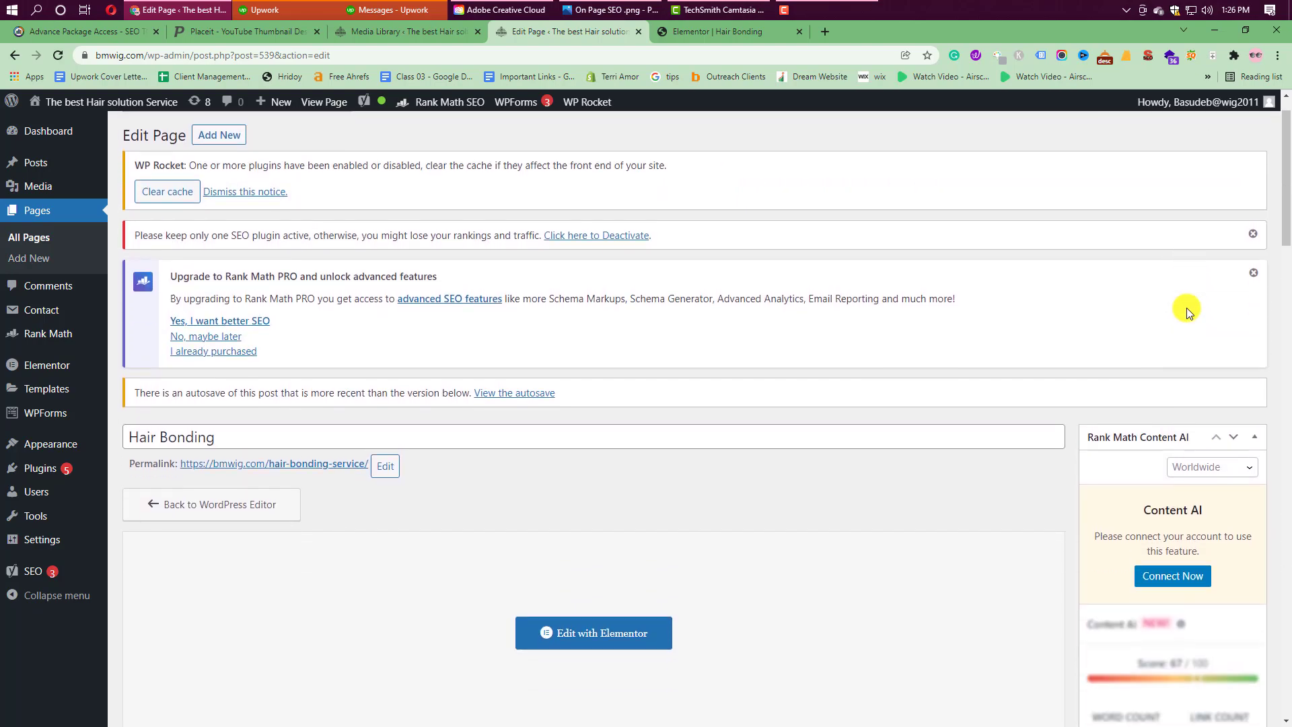
pyautogui.scroll(-15, 1186, 308)
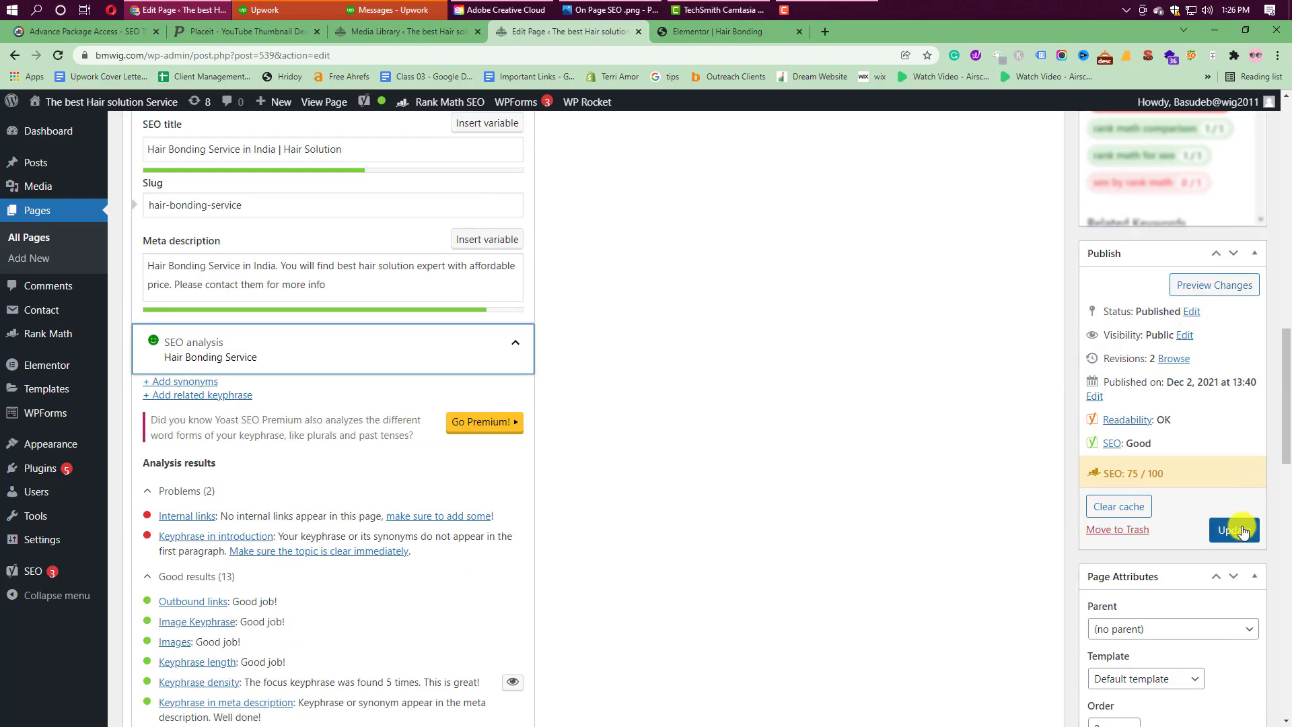
pyautogui.click(1239, 530)
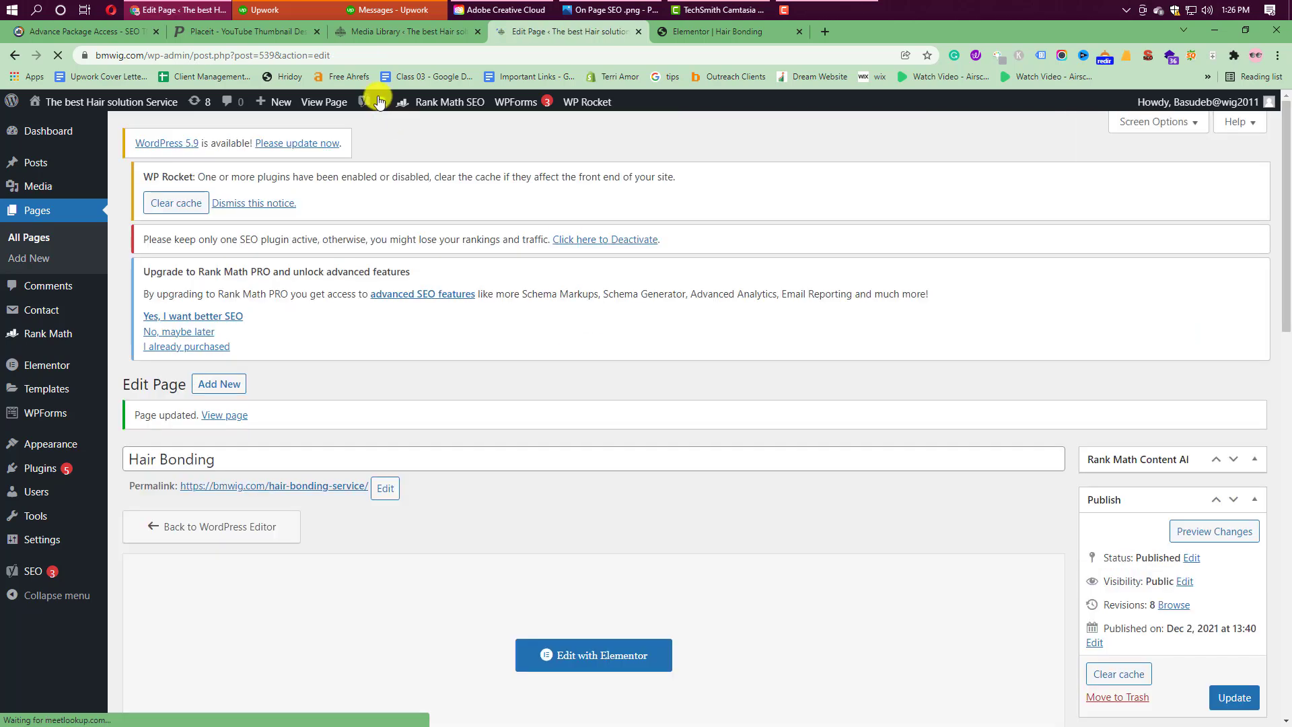
# Check the refreshed Yoast SEO status and the readability analysis of the Hair Bonding page
pyautogui.moveTo(380, 113)
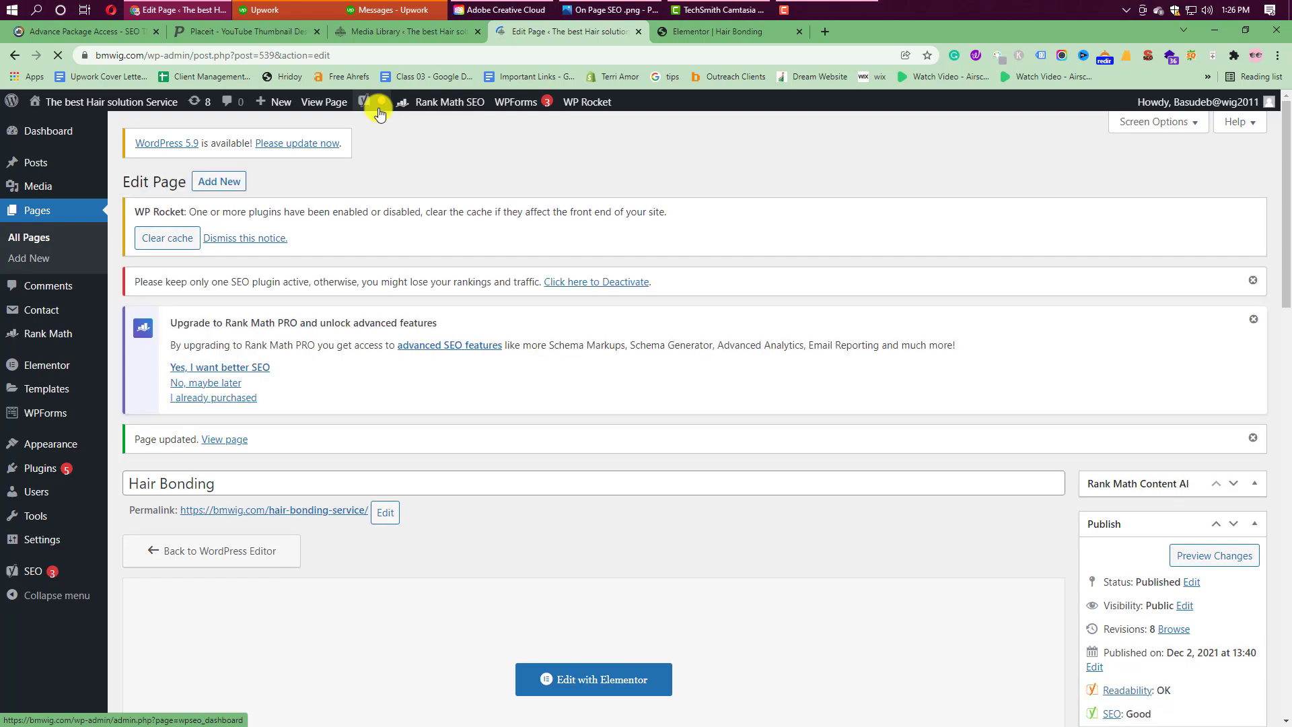
pyautogui.scroll(-5, 452, 441)
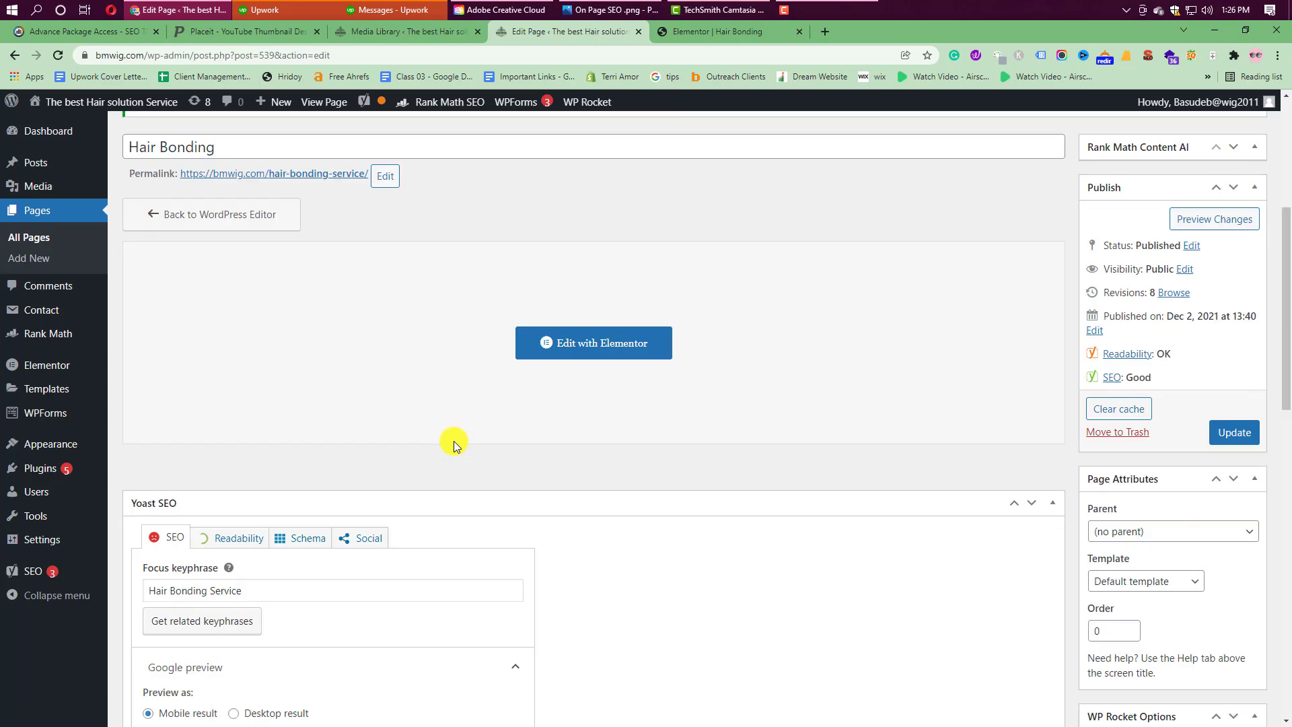
pyautogui.scroll(-4, 454, 441)
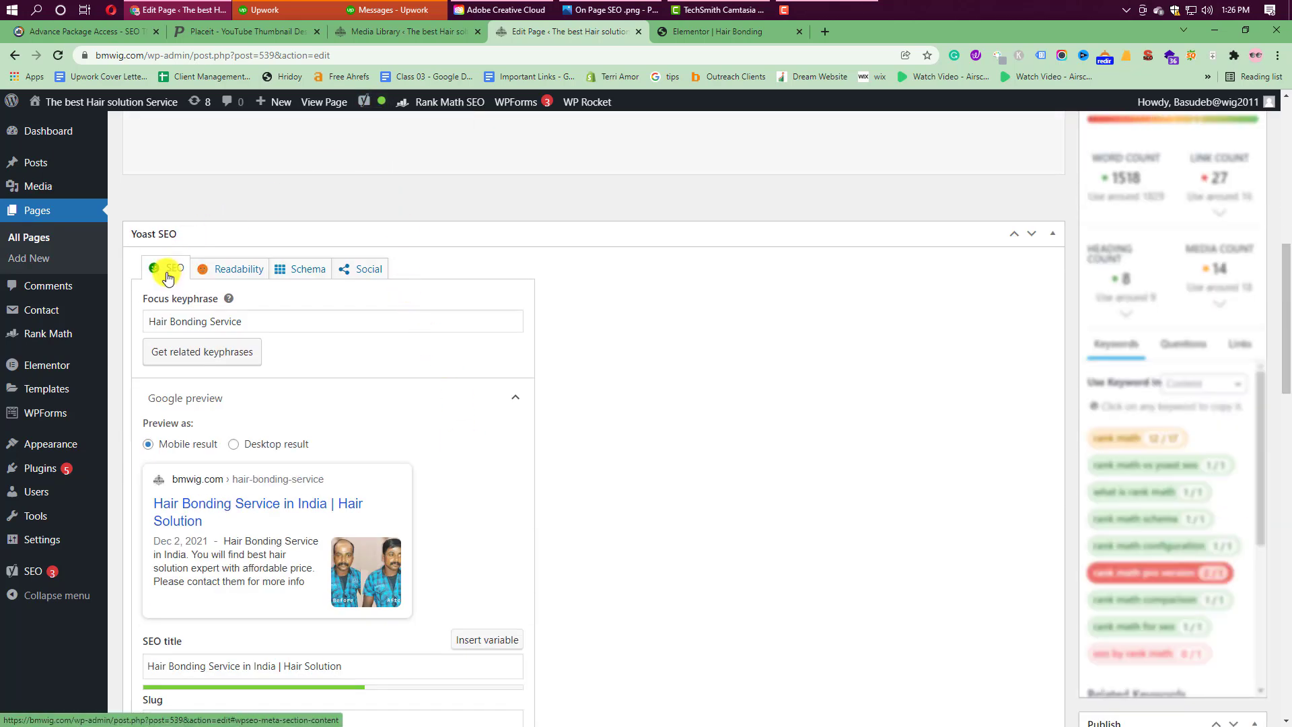
pyautogui.click(240, 269)
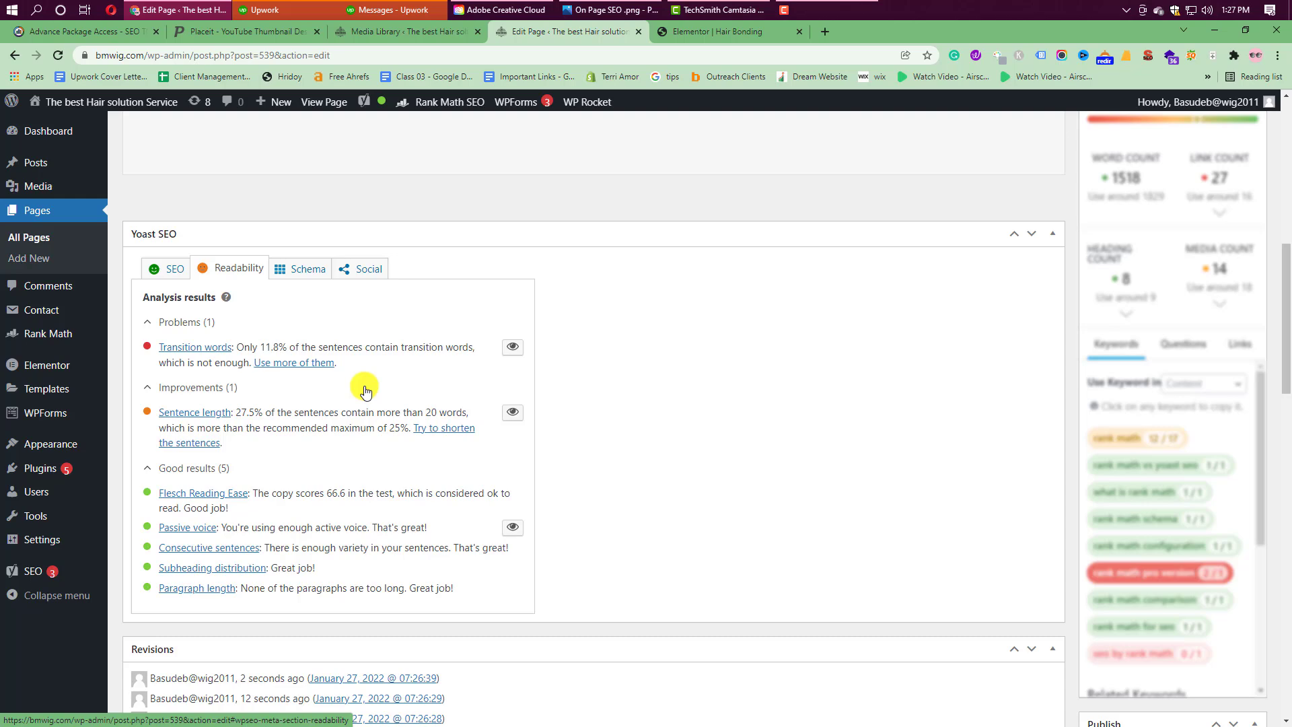
# Replace the Rank Math focus keyword with "Hair Bonding Service"
pyautogui.scroll(-10, 365, 391)
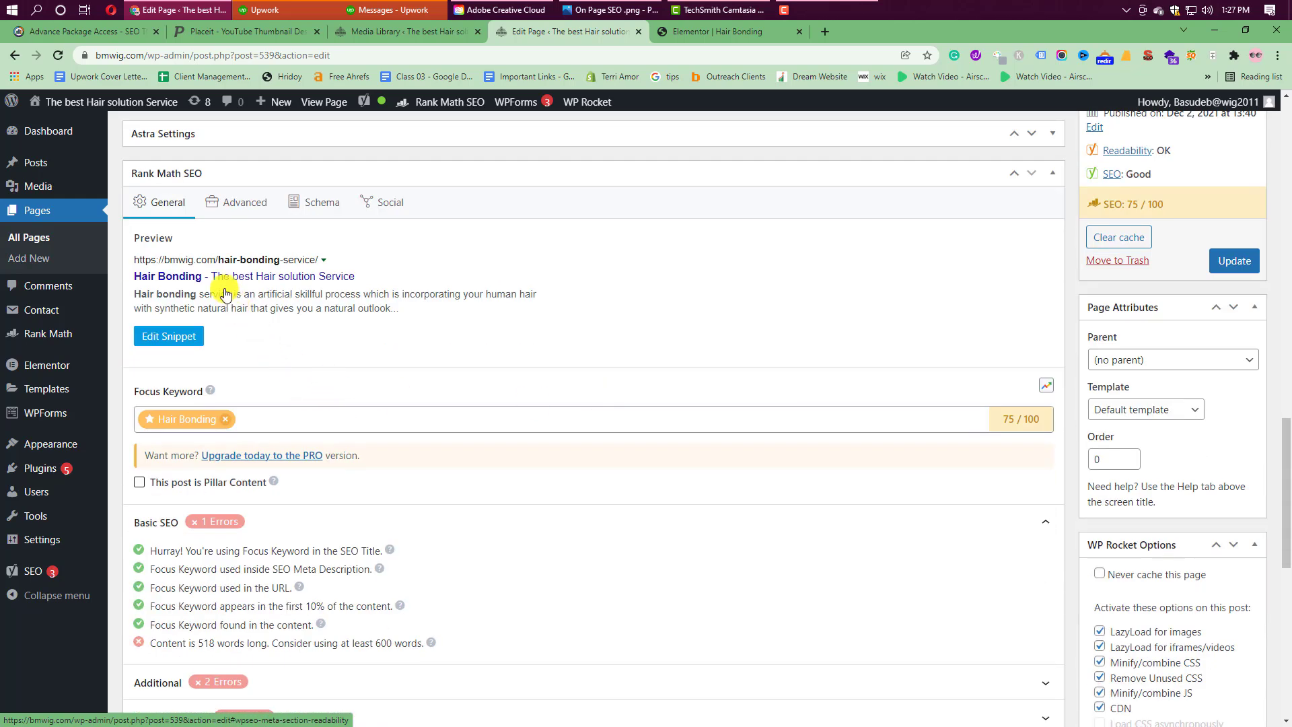
pyautogui.click(226, 419)
pyautogui.click(231, 426)
pyautogui.write('Hair ')
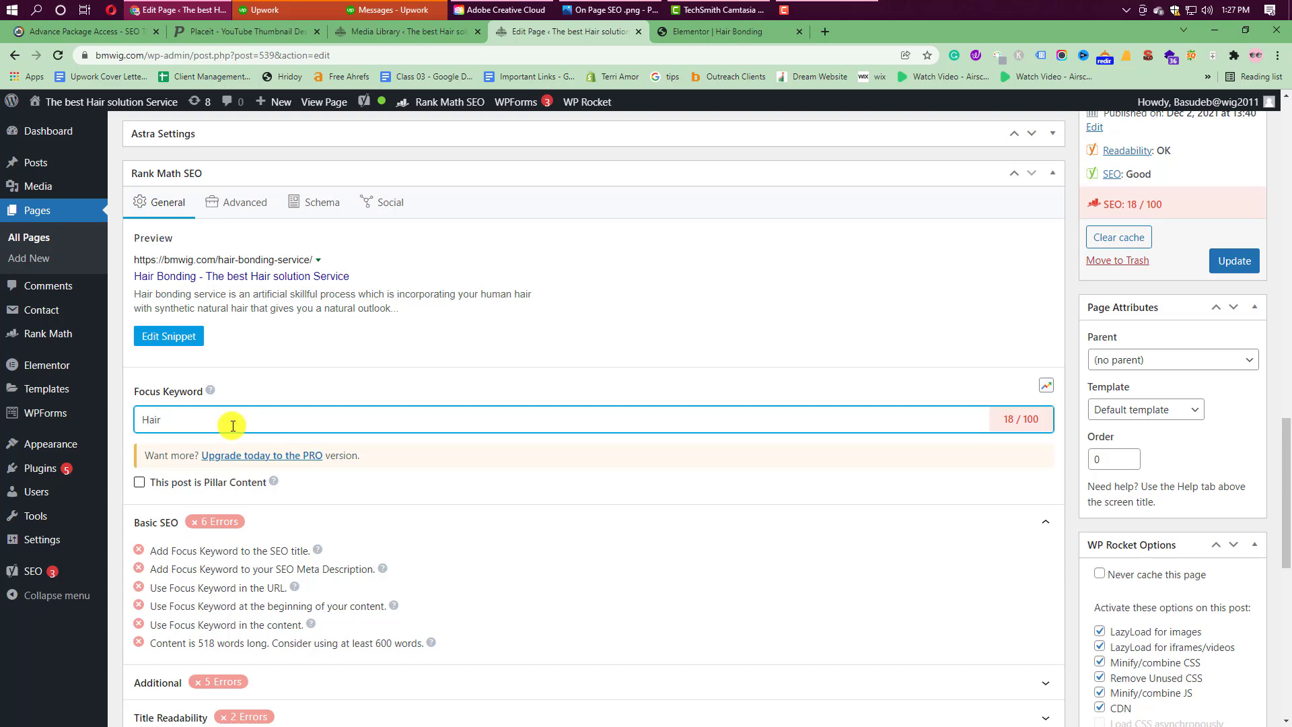
pyautogui.write('Bonding Service')
pyautogui.press('Return')
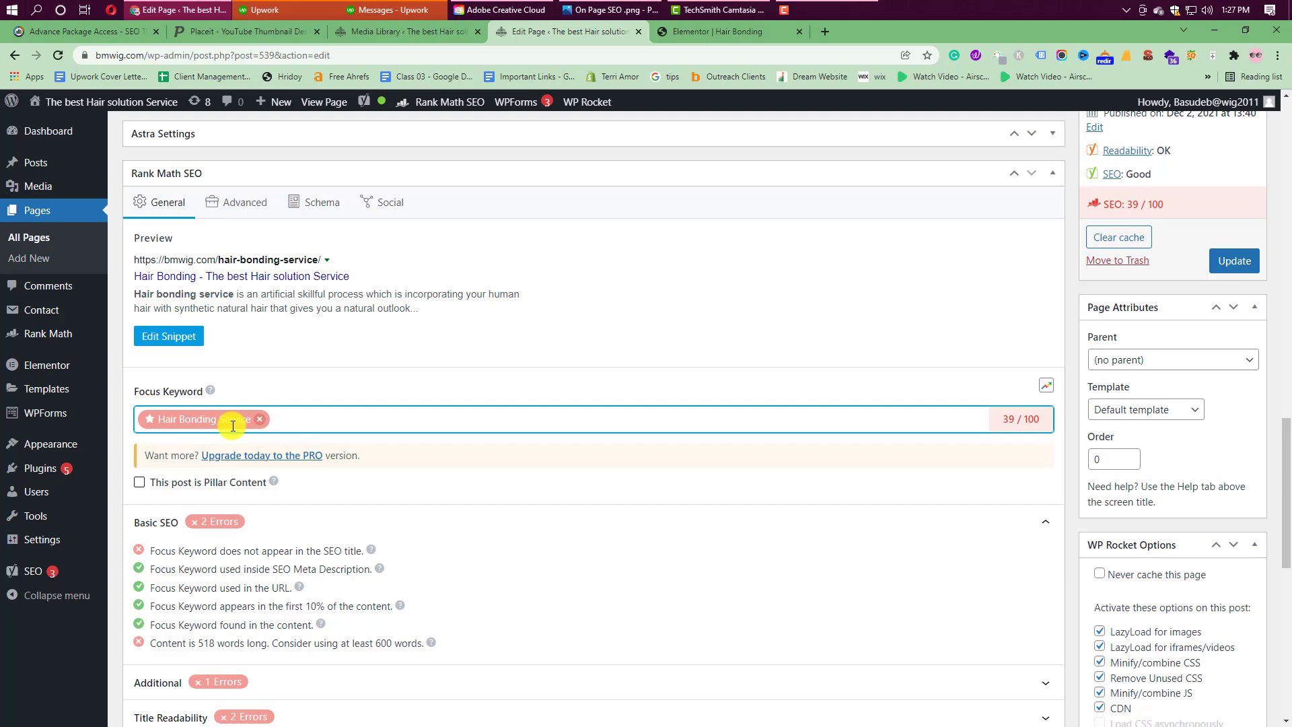
# Set the Rank Math snippet title to "Hair Bonding Service | Hair Solution" and close the snippet editor
pyautogui.click(168, 336)
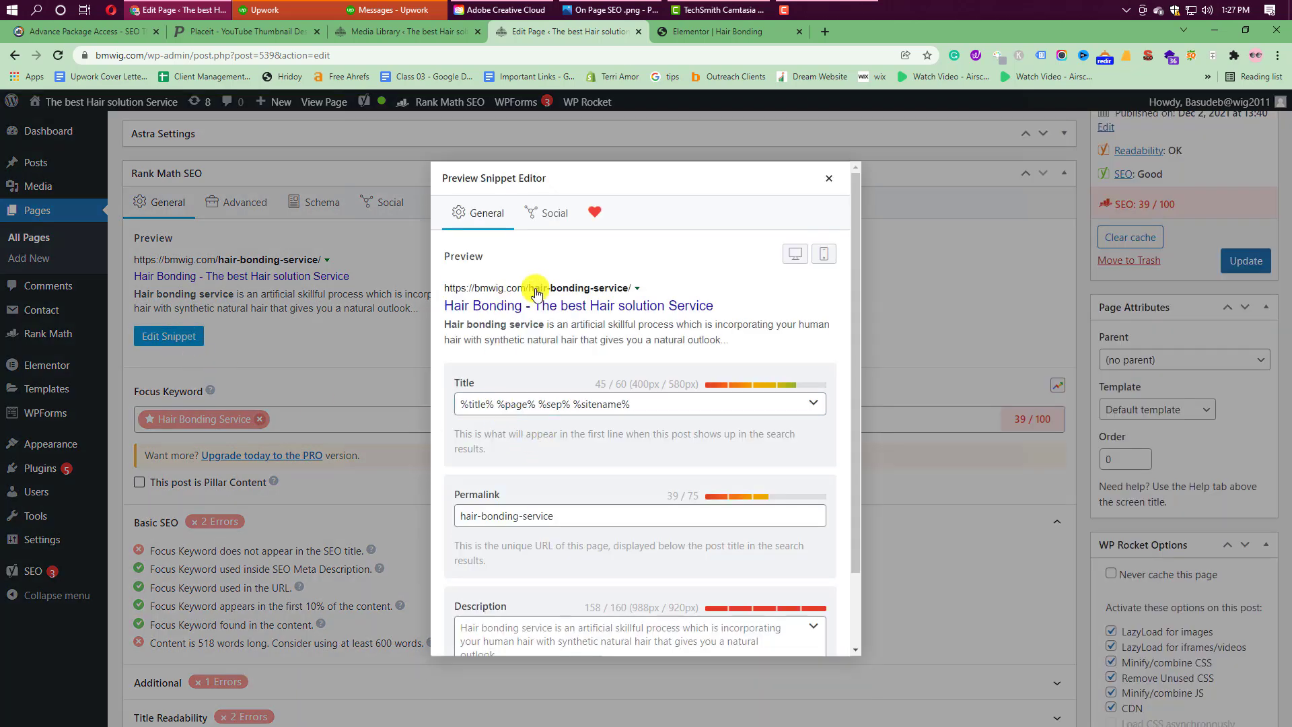
pyautogui.click(632, 407)
pyautogui.moveTo(633, 404); pyautogui.dragTo(455, 402)
pyautogui.press('BackSpace')
pyautogui.write('H')
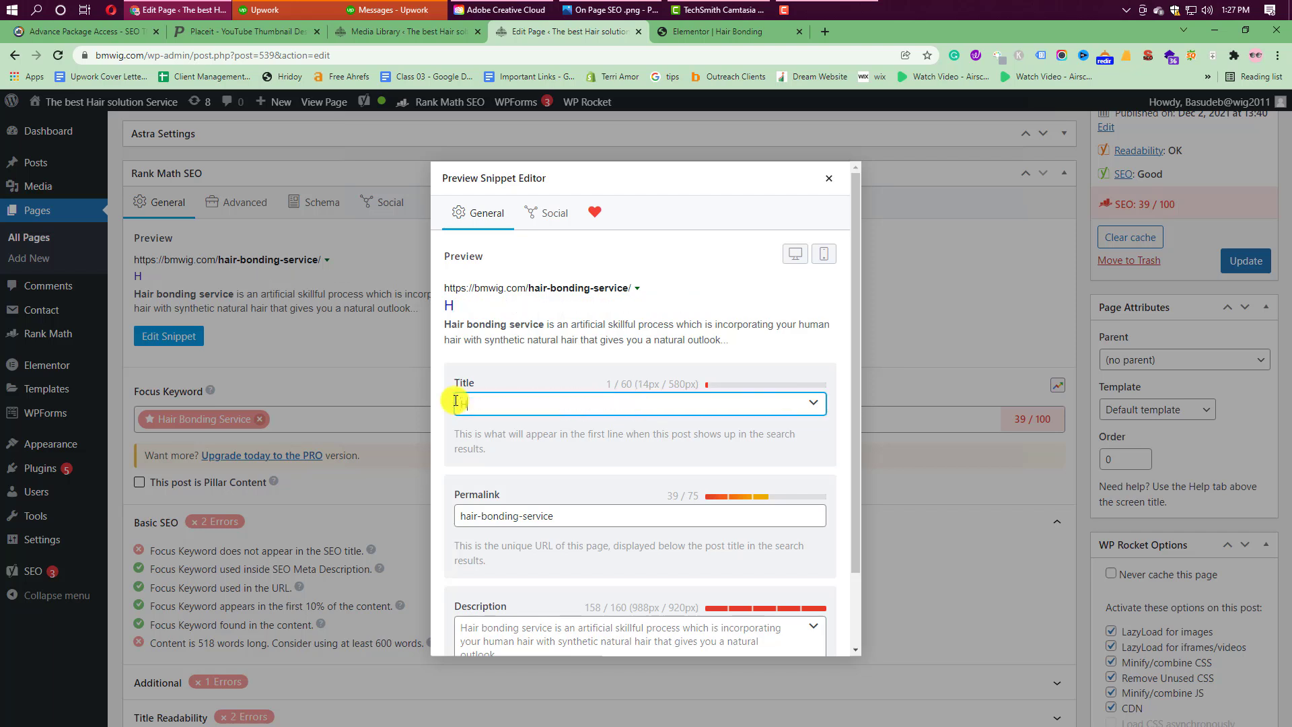
pyautogui.write('air Bonding Se')
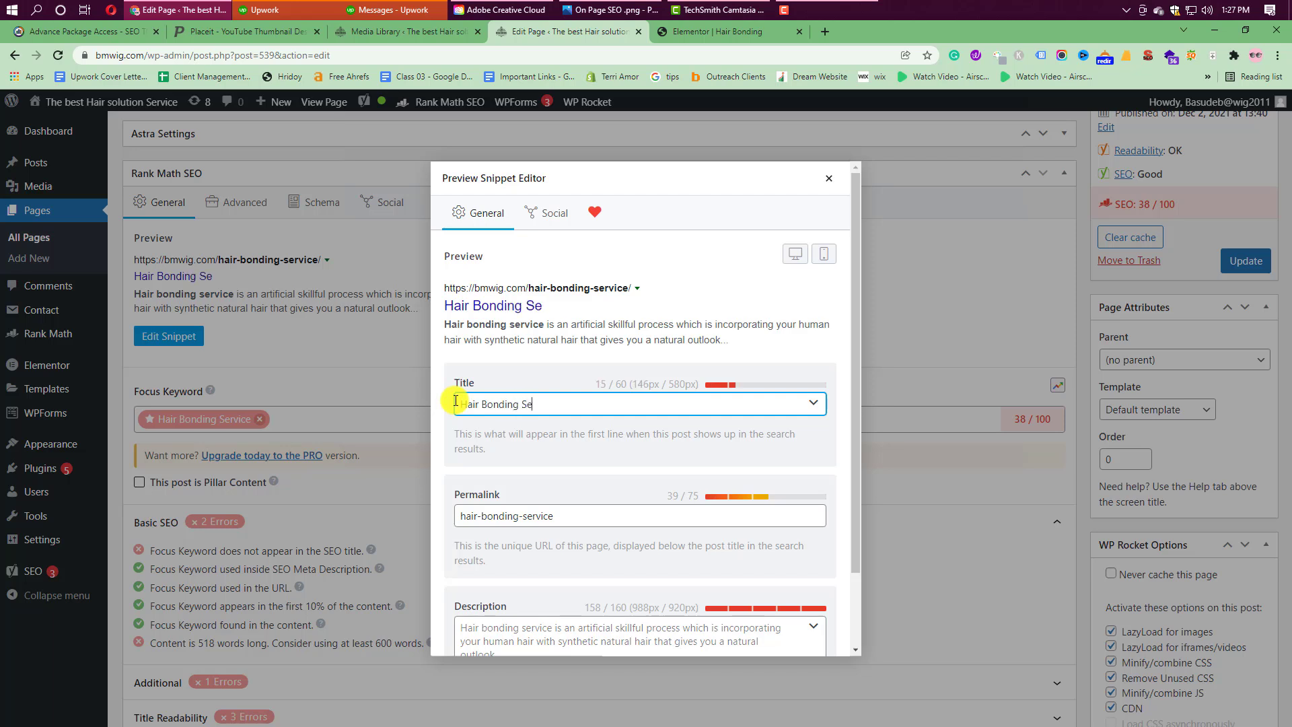
pyautogui.write('rvice')
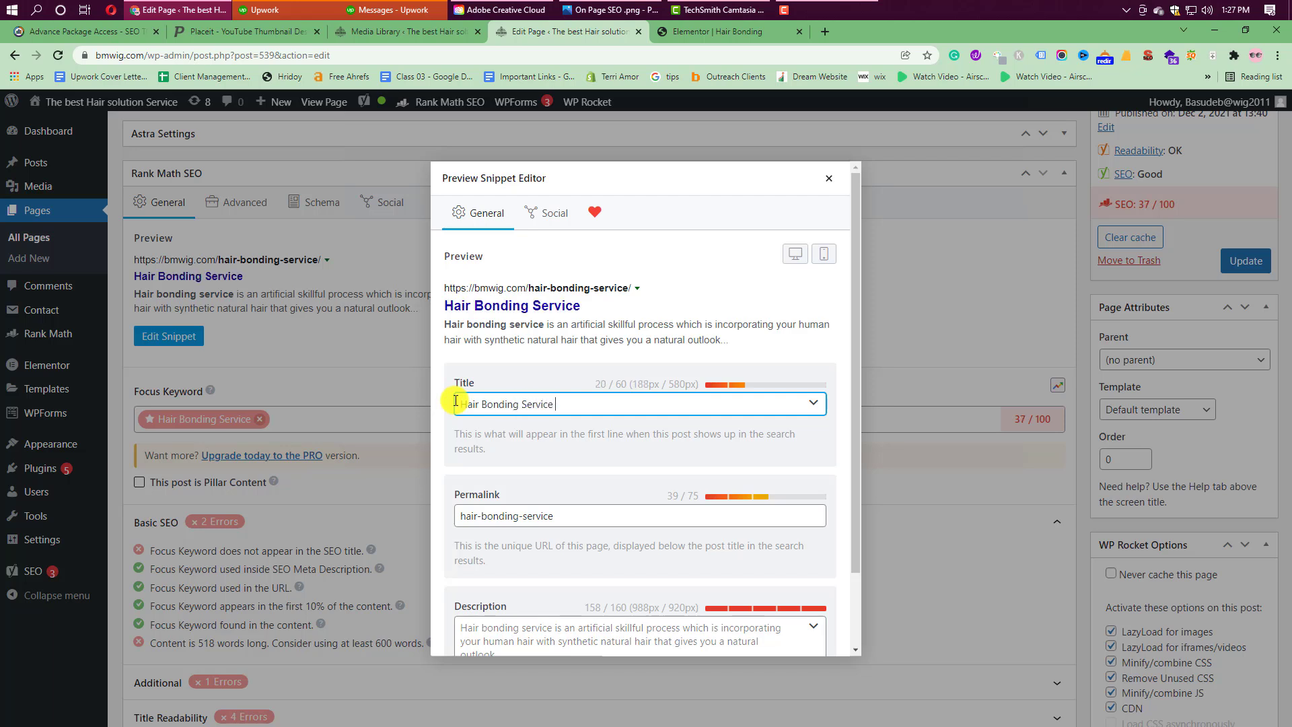
pyautogui.write(' | Ha')
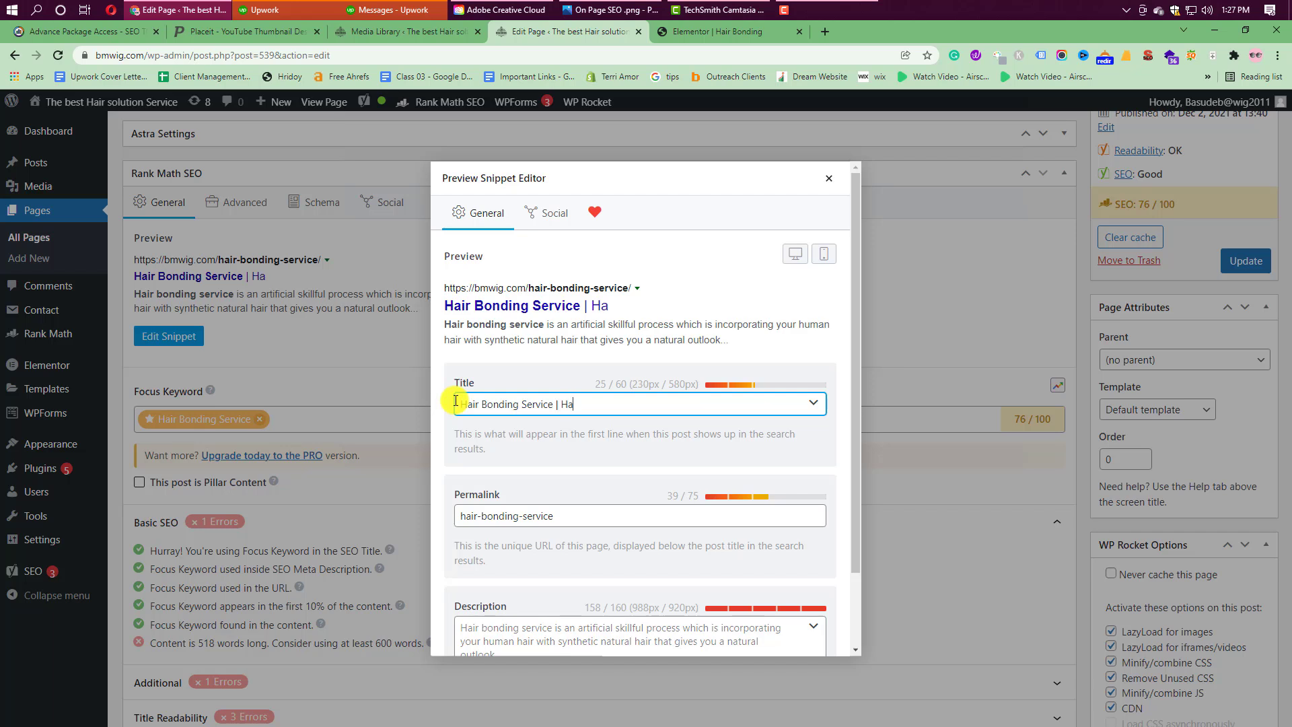
pyautogui.write('ir Solution')
pyautogui.click(588, 516)
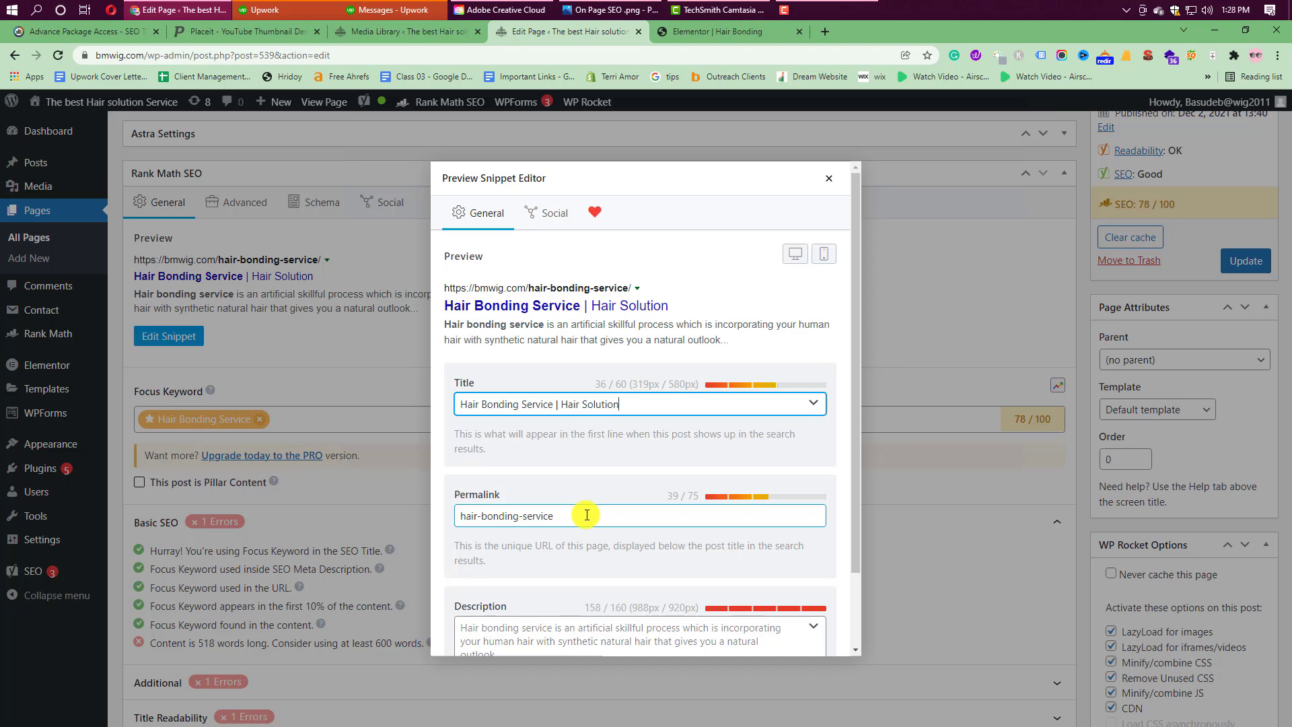
pyautogui.scroll(-2, 587, 516)
pyautogui.click(504, 553)
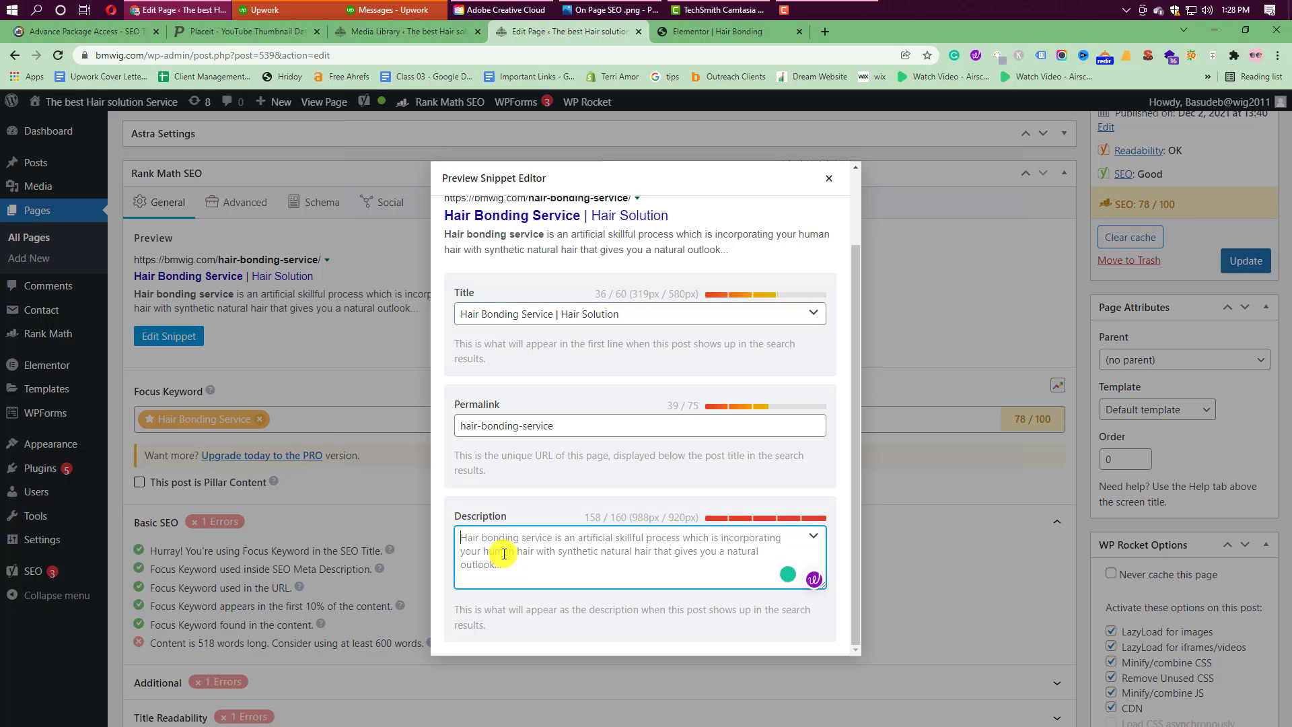
pyautogui.click(829, 178)
# Copy the full meta description from the page's Yoast SEO settings
pyautogui.scroll(8, 462, 346)
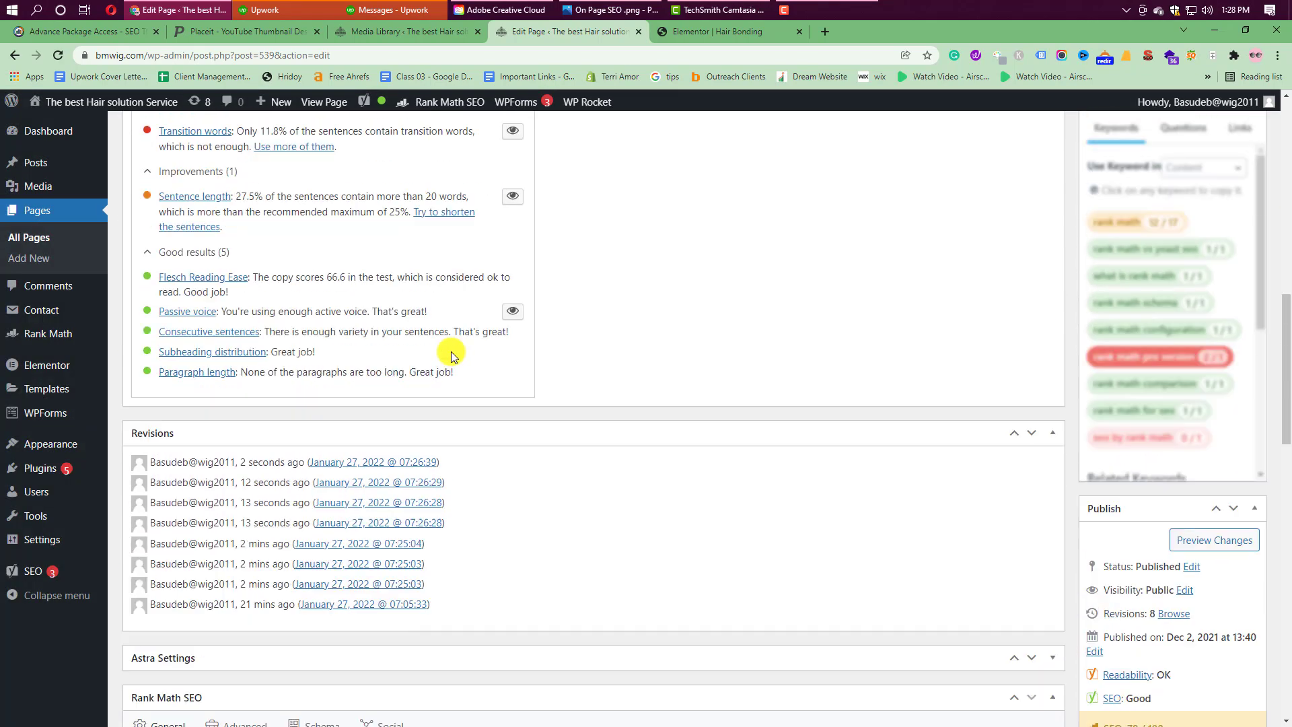
pyautogui.scroll(6, 444, 349)
pyautogui.scroll(-3, 442, 349)
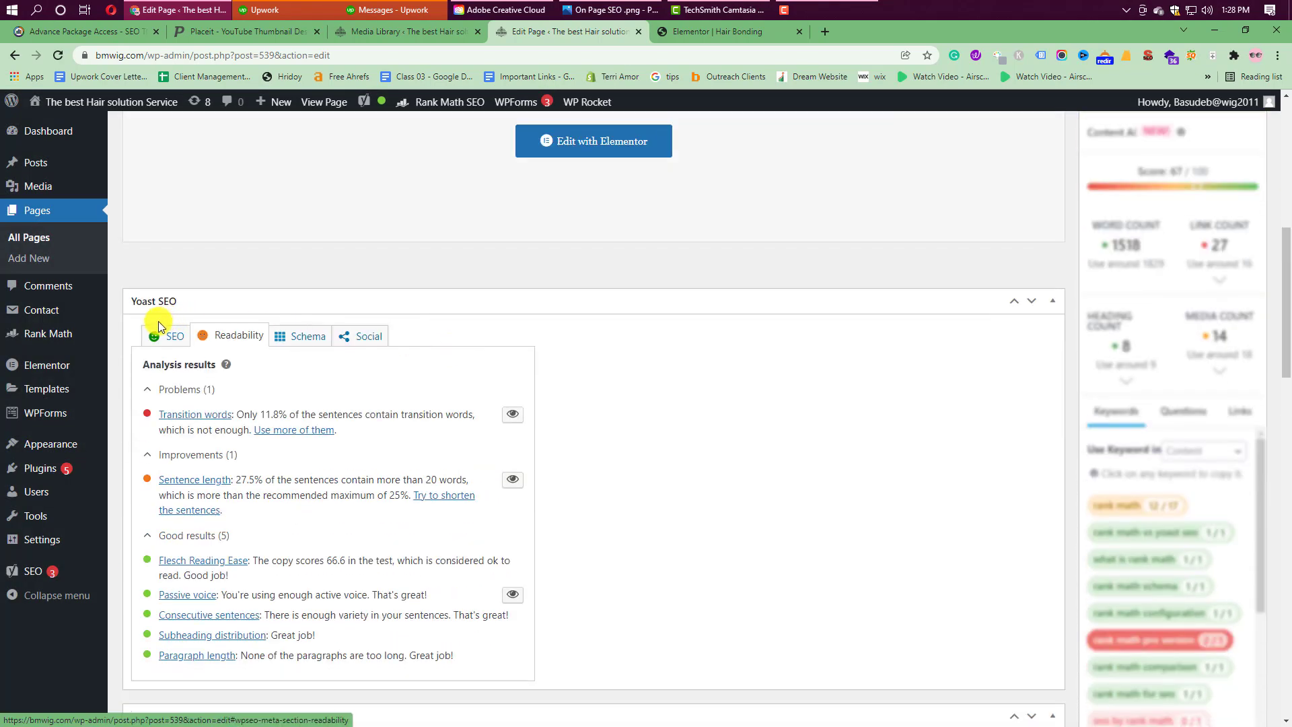
pyautogui.click(159, 326)
pyautogui.scroll(-8, 337, 505)
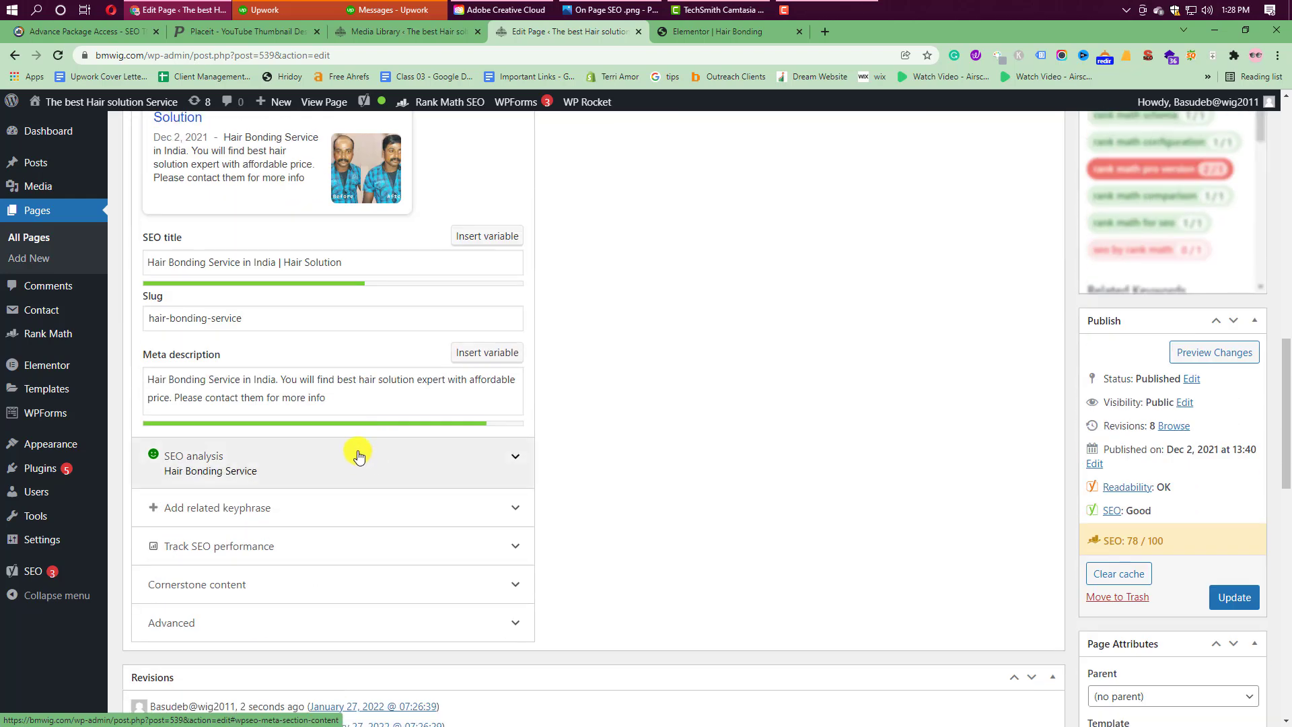
pyautogui.click(328, 400)
pyautogui.hotkey('ctrl', 'a')
pyautogui.hotkey('ctrl', 'c')
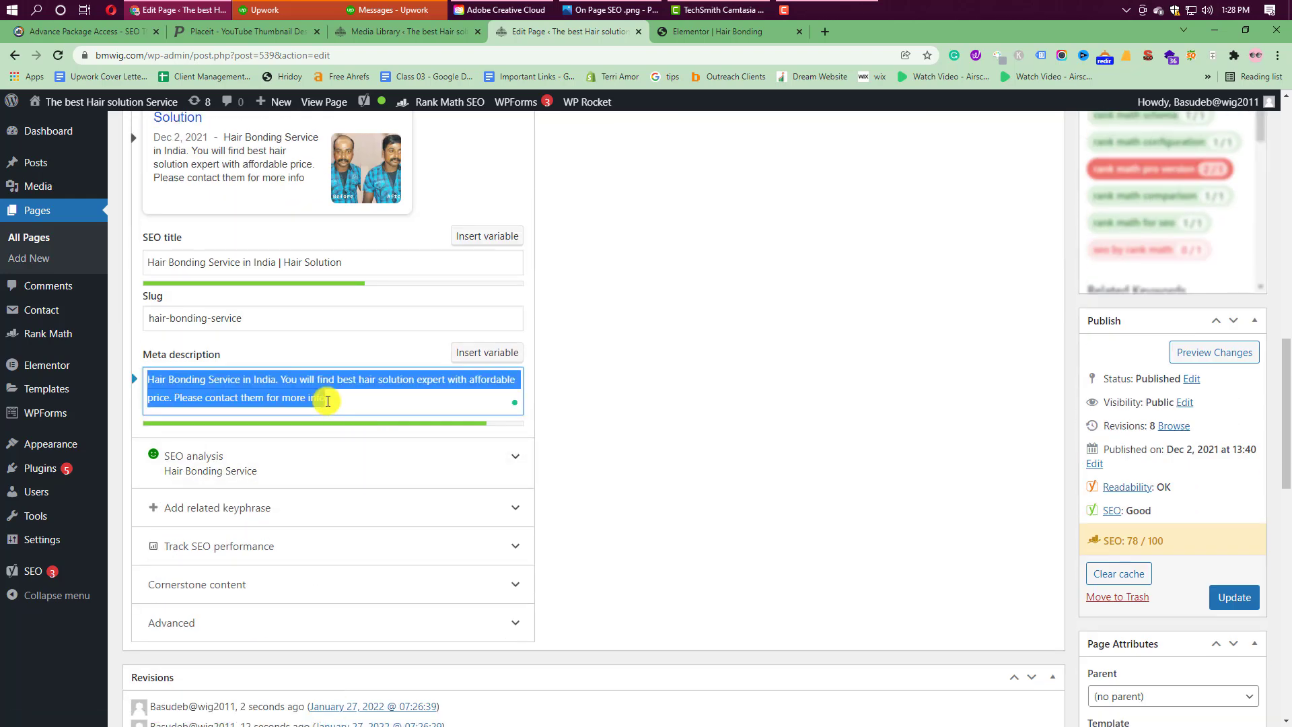
# Paste the copied Yoast meta description as the Rank Math snippet description and close the snippet editor
pyautogui.scroll(-10, 565, 453)
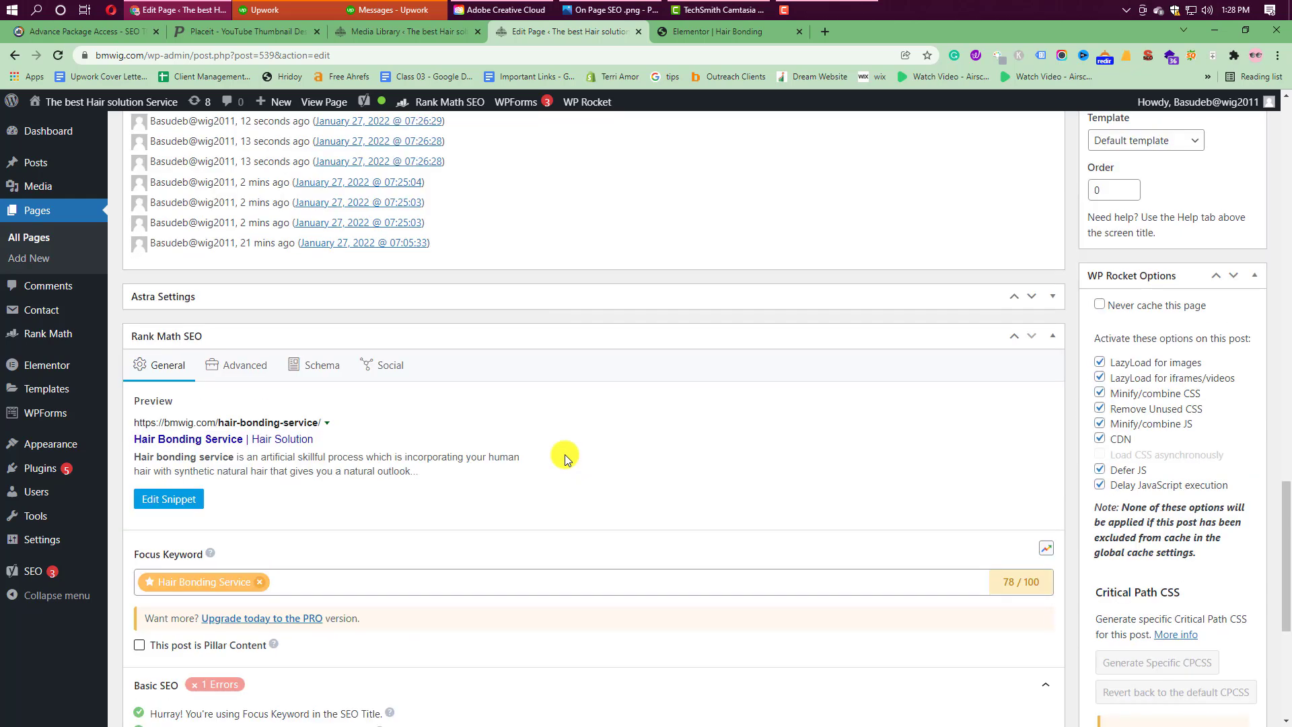
pyautogui.click(168, 364)
pyautogui.scroll(-2, 540, 417)
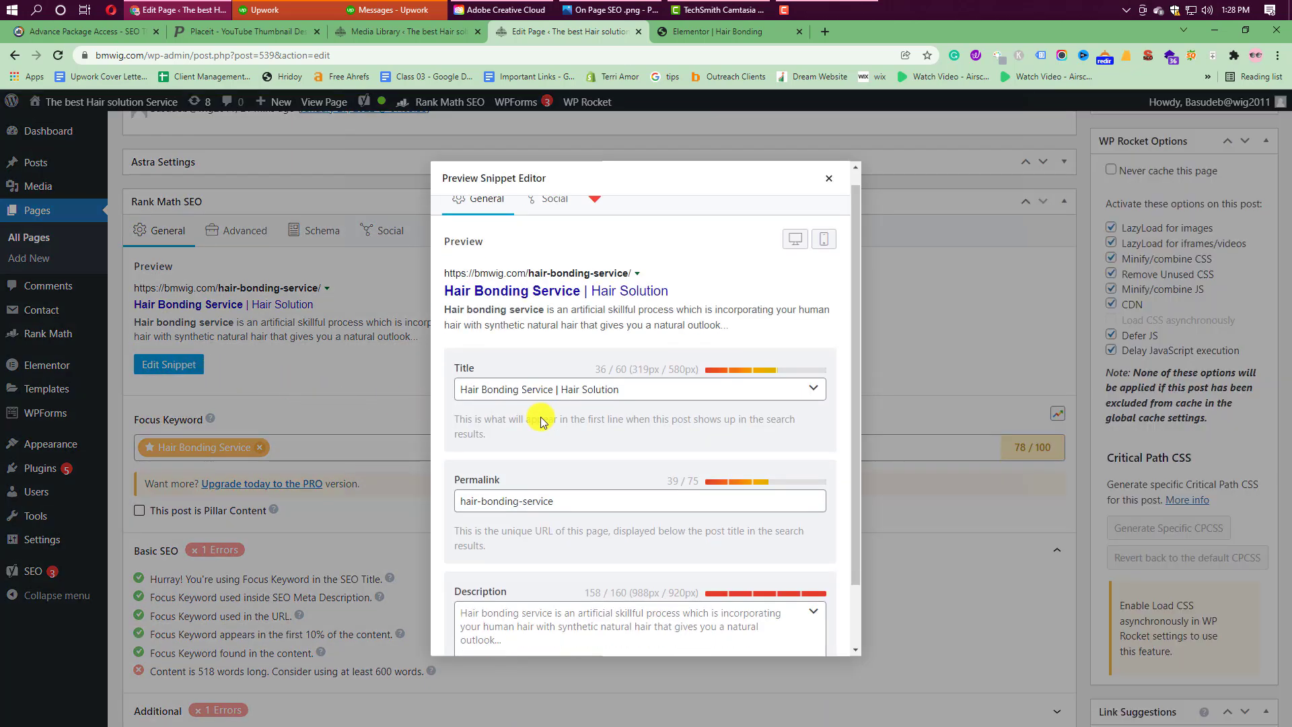
pyautogui.click(478, 539)
pyautogui.hotkey('ctrl', 'v')
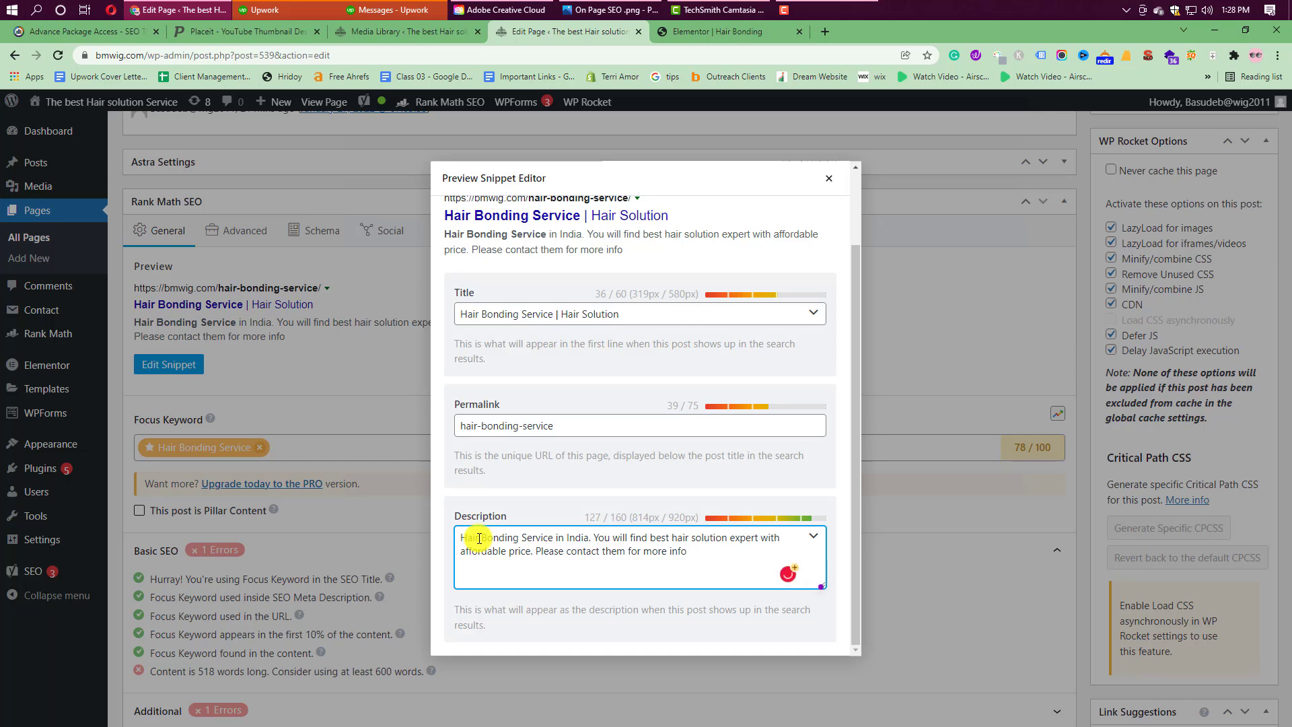
pyautogui.moveTo(554, 537); pyautogui.dragTo(460, 535)
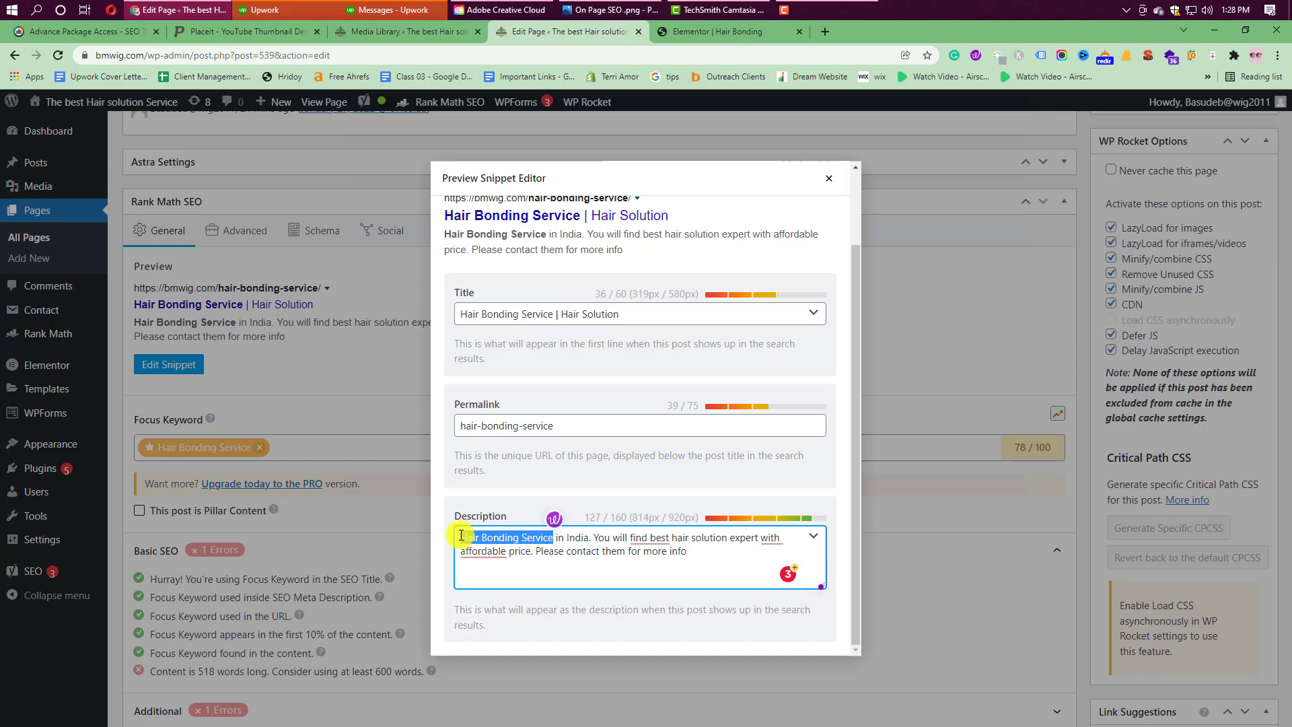
pyautogui.click(825, 189)
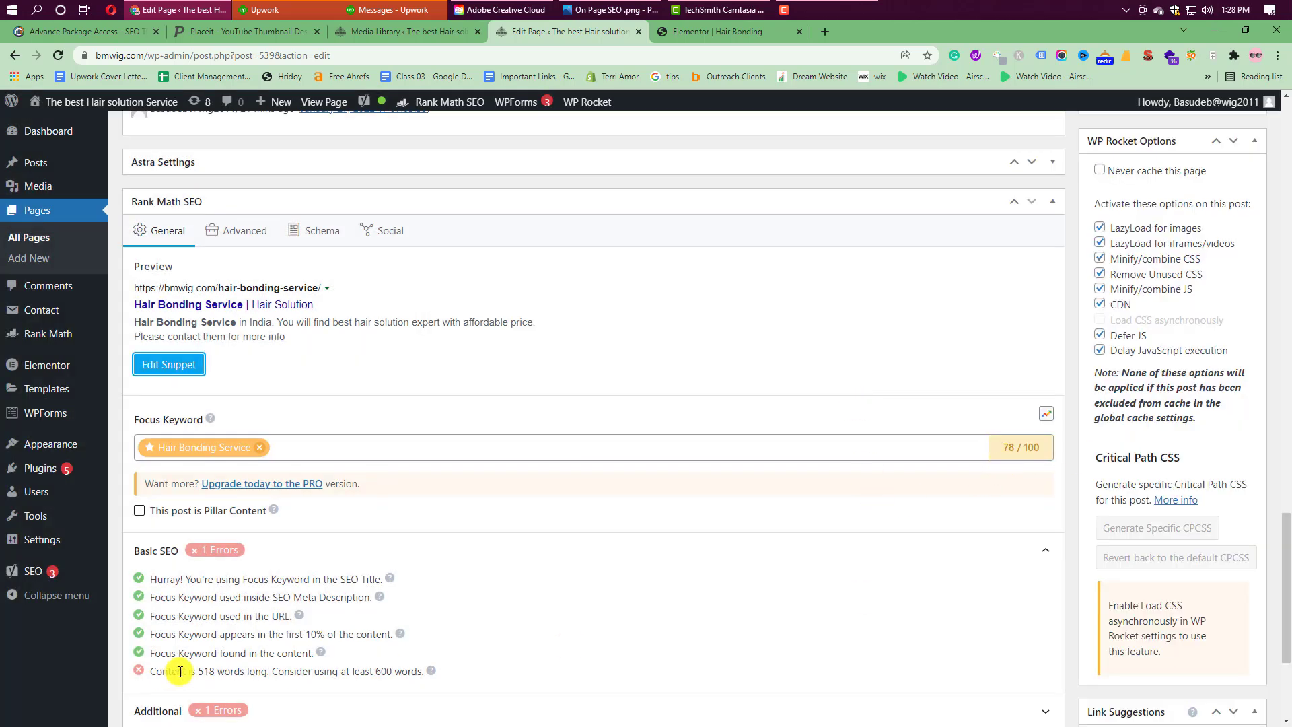
# Review the Rank Math Basic SEO, Additional and Title Readability checks, and examine the links in the page's text in Elementor
pyautogui.moveTo(176, 672); pyautogui.dragTo(227, 671)
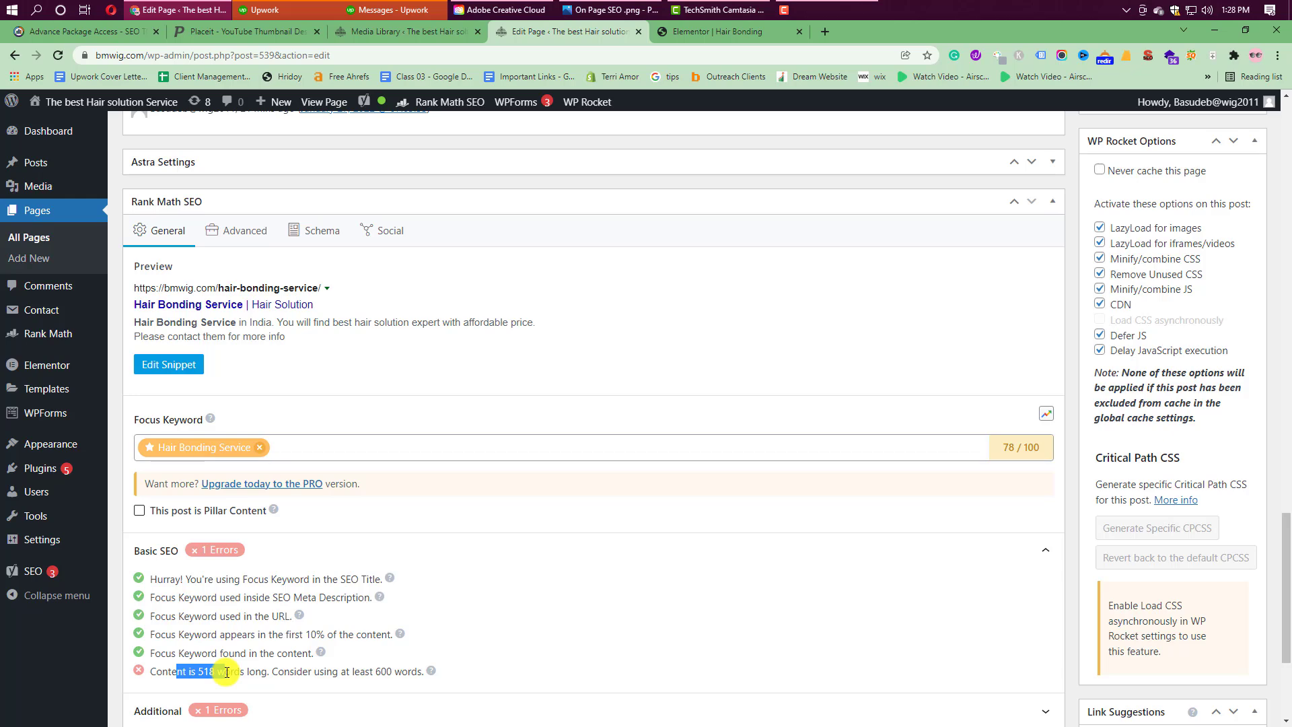
pyautogui.scroll(-3, 491, 707)
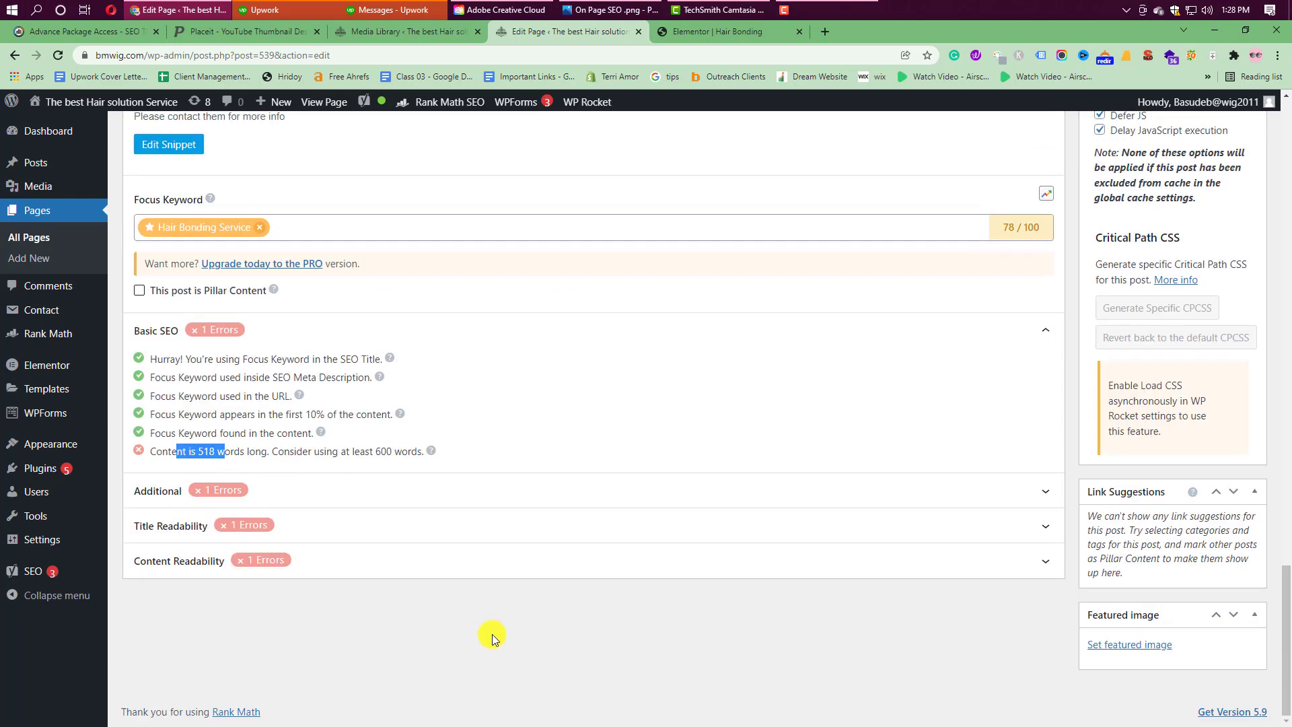
pyautogui.click(479, 494)
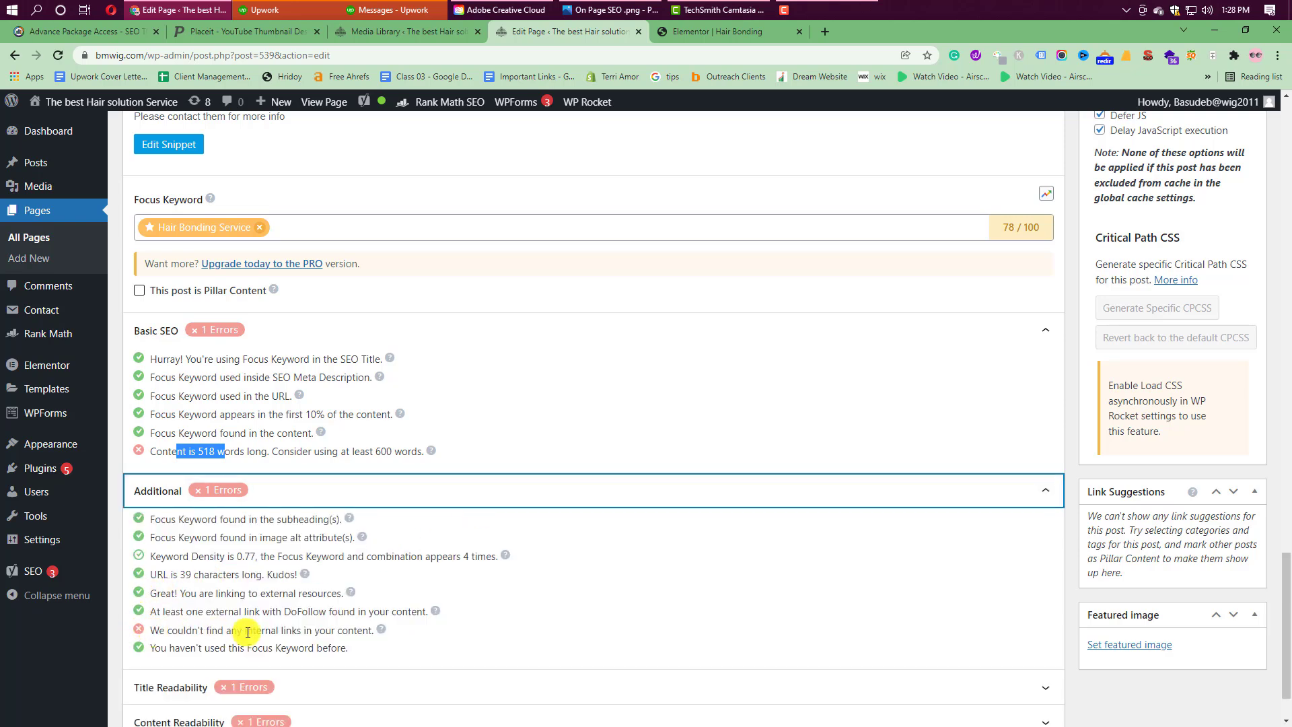
pyautogui.moveTo(245, 631); pyautogui.dragTo(305, 635)
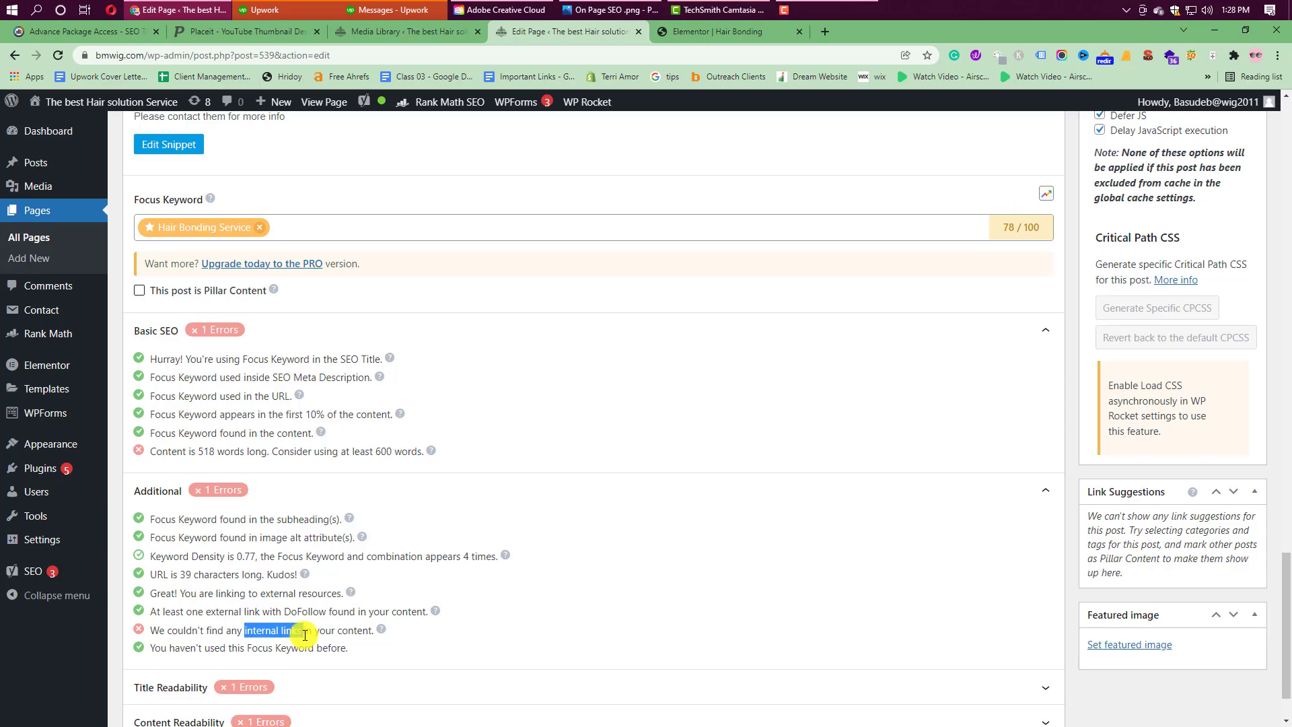
pyautogui.click(714, 31)
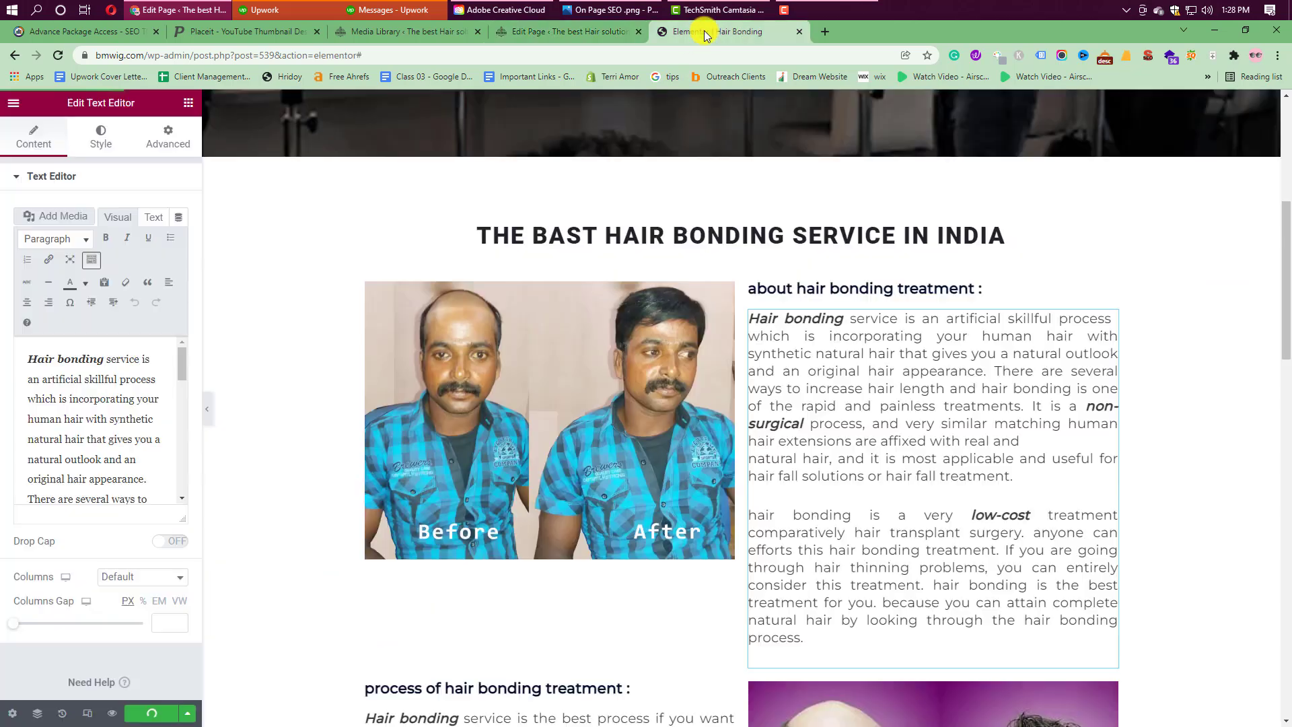
pyautogui.scroll(-3, 884, 447)
pyautogui.scroll(-2, 885, 447)
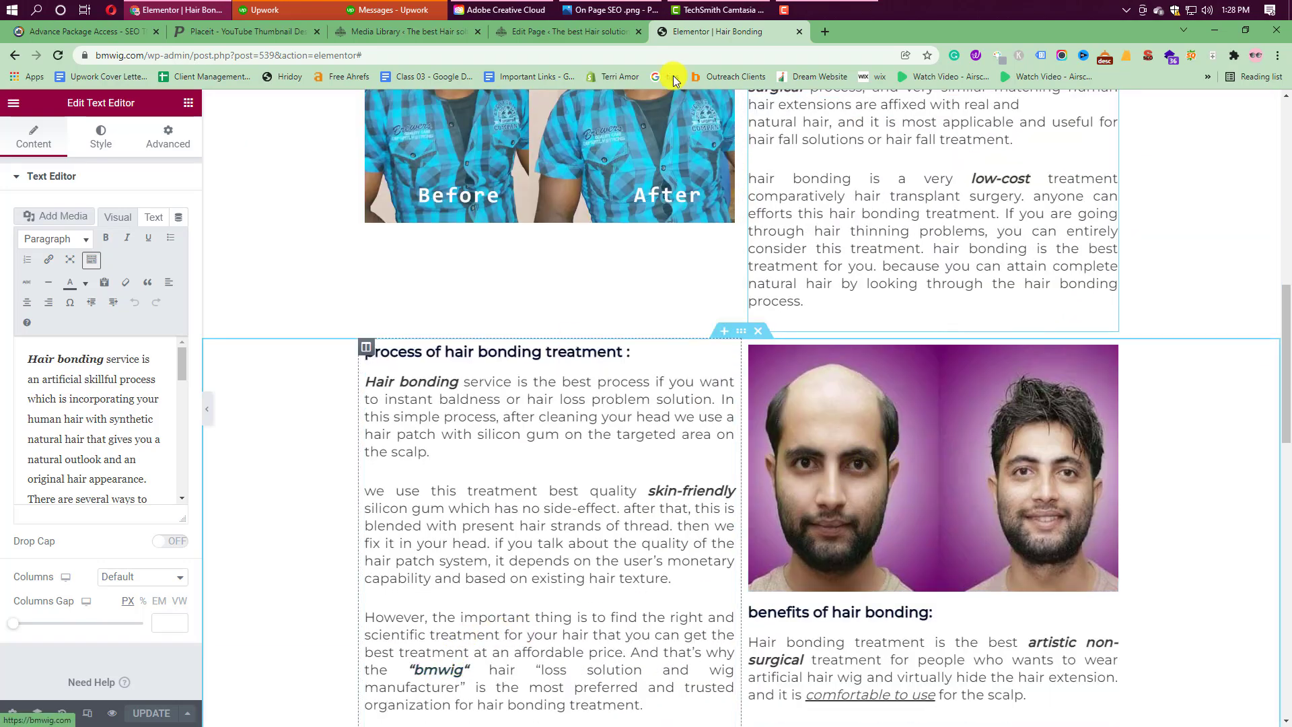
pyautogui.scroll(-1, 525, 595)
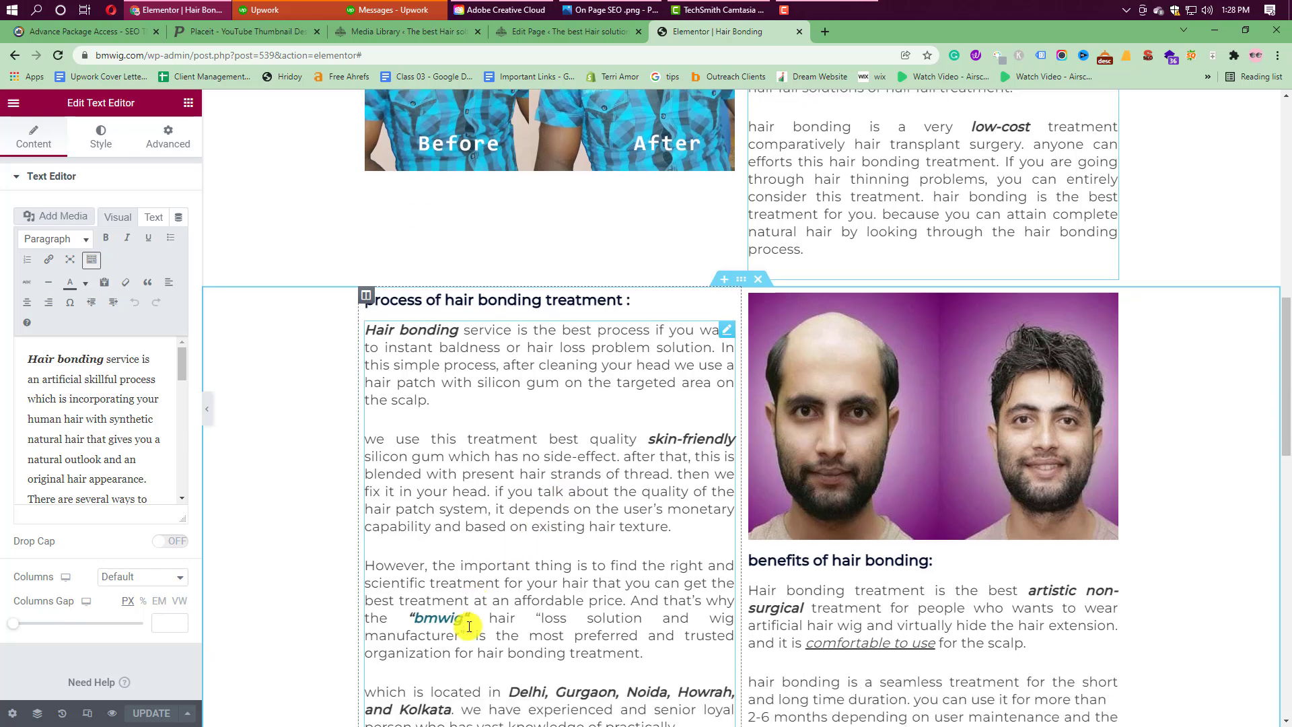
pyautogui.hotkey('ctrl', 'shift', 'Tab')
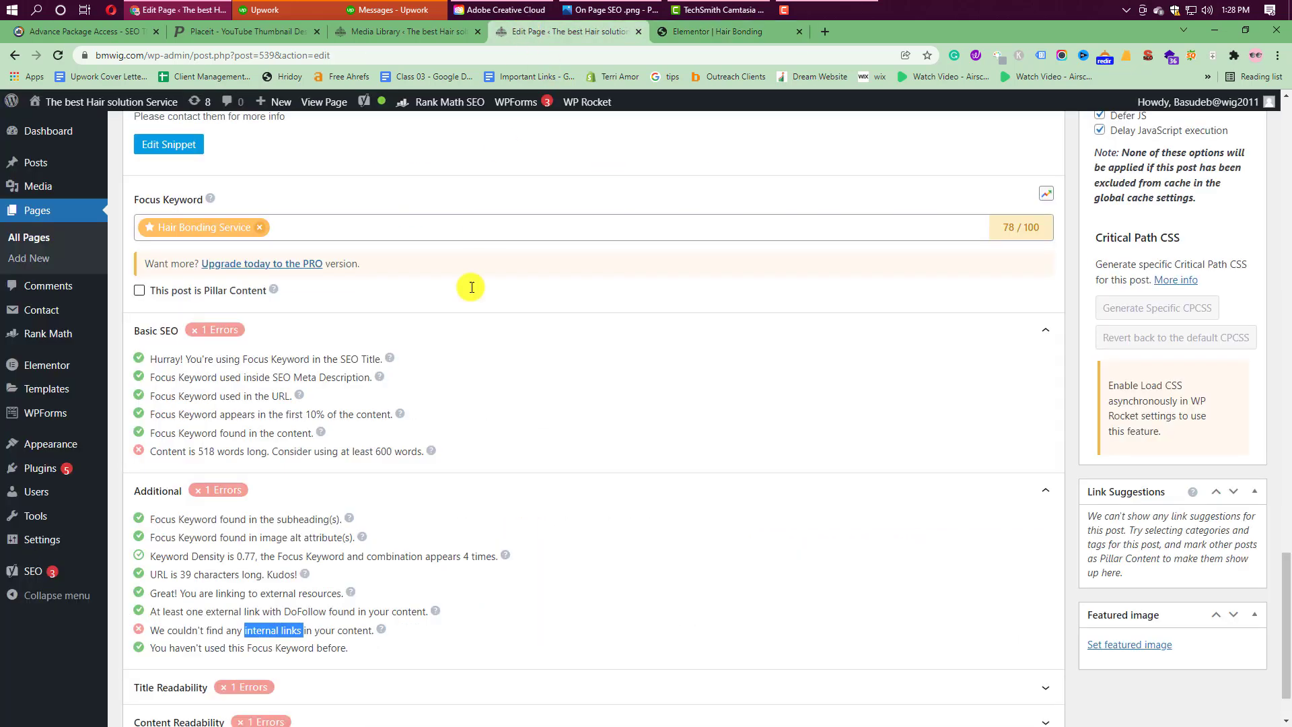
pyautogui.scroll(-1, 464, 282)
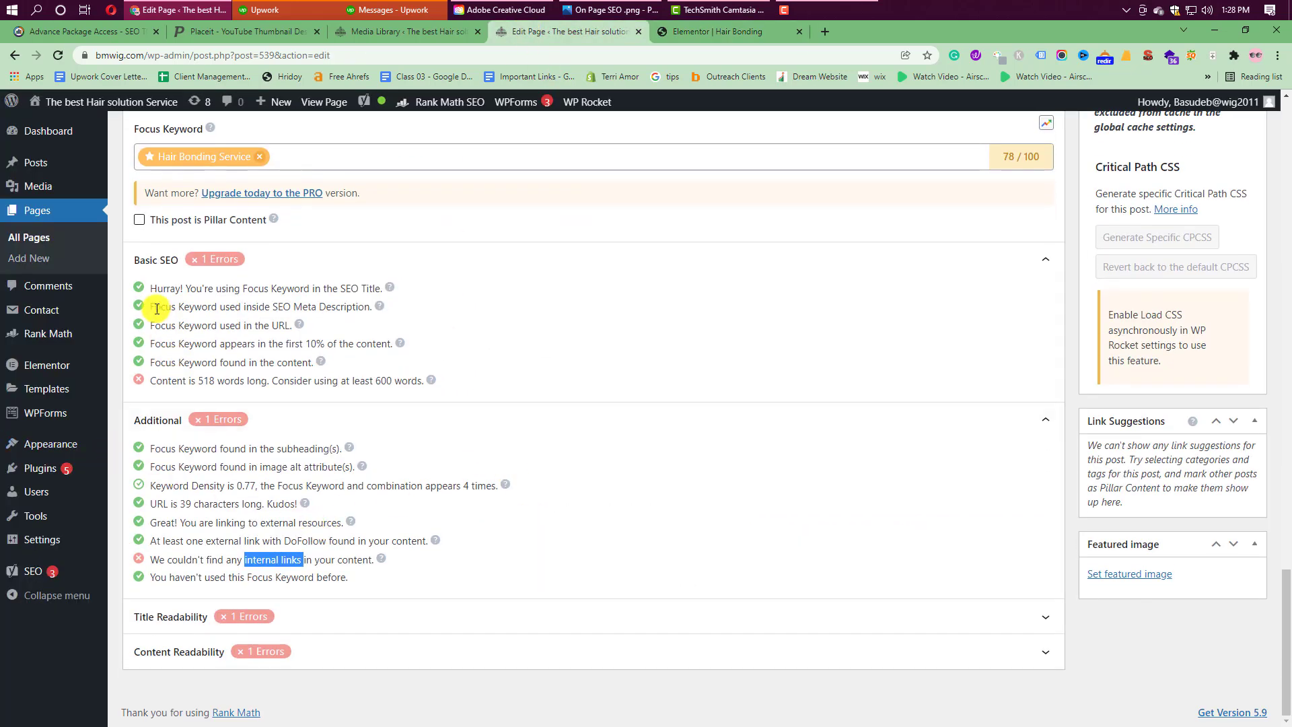
pyautogui.moveTo(176, 374); pyautogui.dragTo(255, 374)
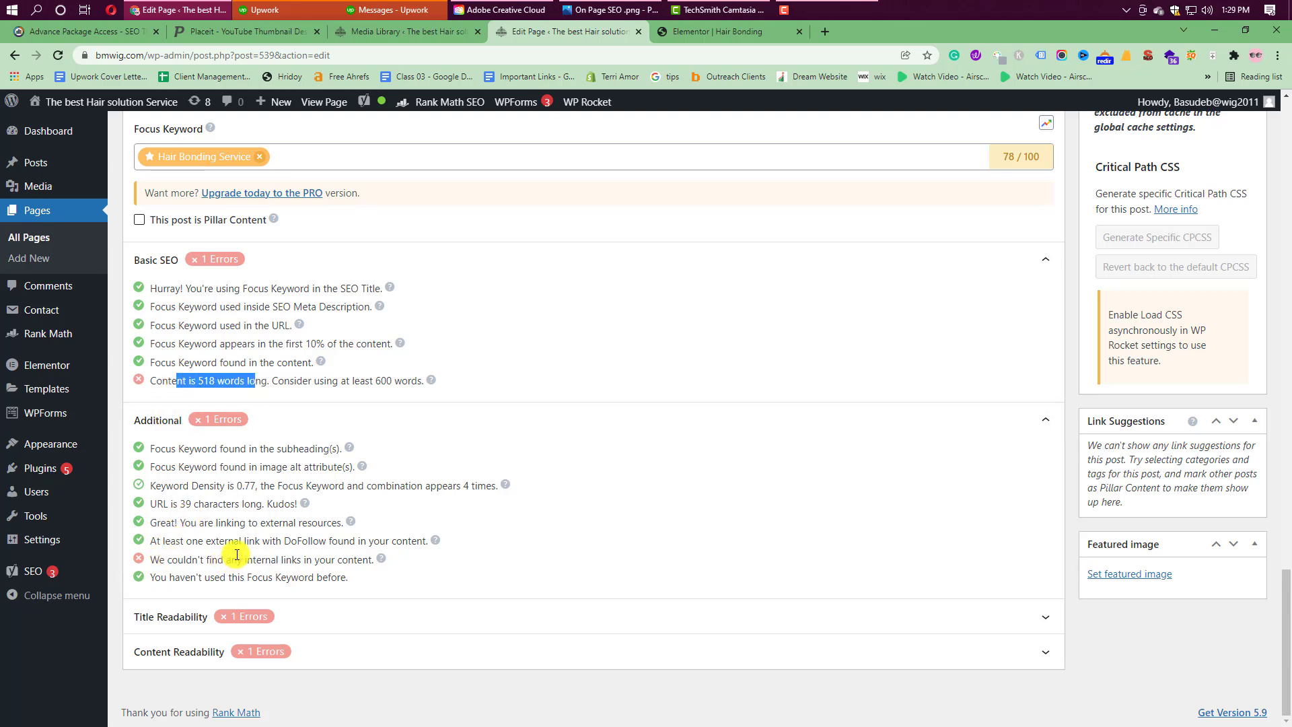
pyautogui.click(321, 609)
pyautogui.scroll(-2, 350, 599)
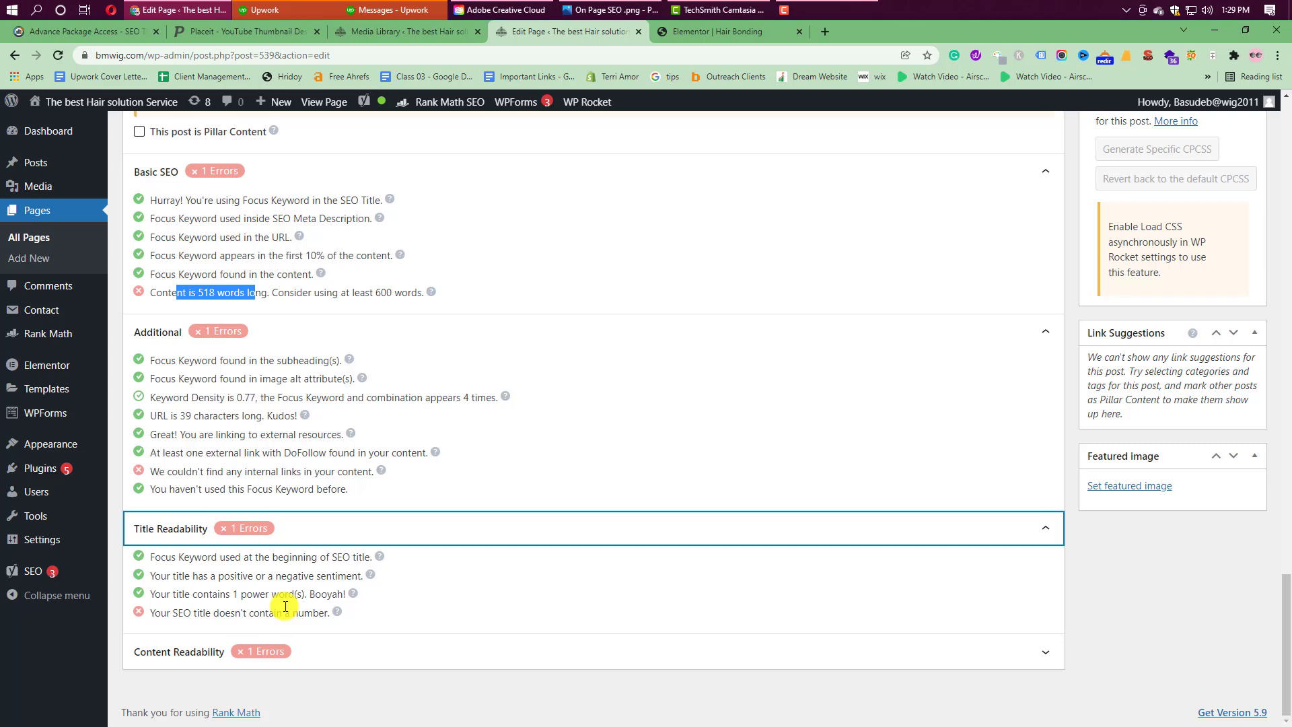
# Update the Hair Bonding page in the WordPress page editor to save the Rank Math changes
pyautogui.scroll(6, 475, 276)
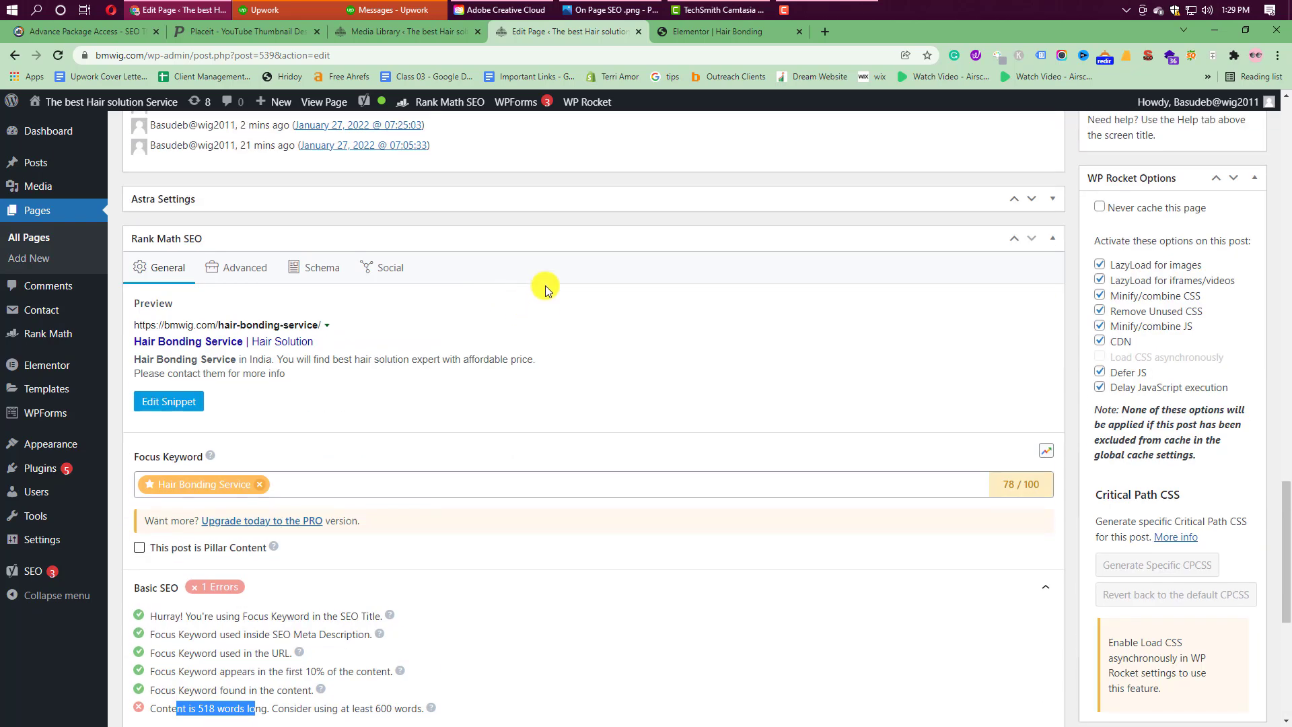
pyautogui.scroll(5, 546, 286)
pyautogui.scroll(2, 855, 437)
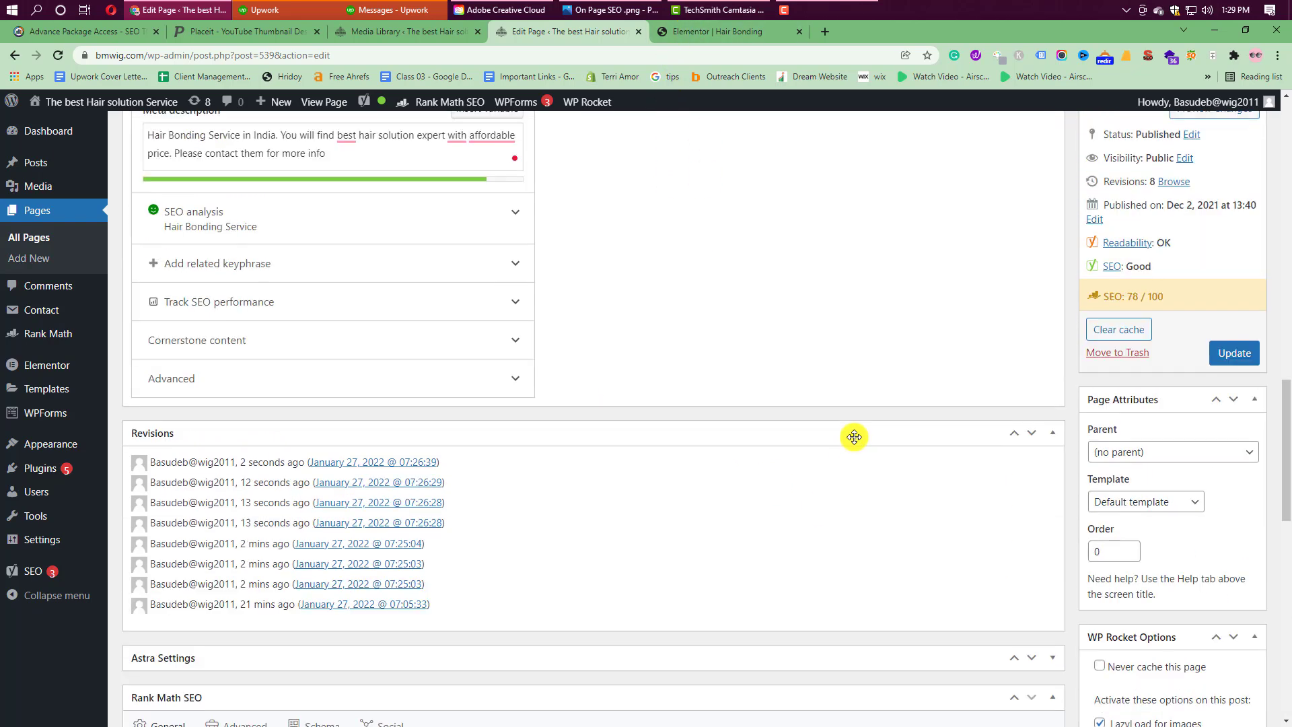
pyautogui.click(1213, 364)
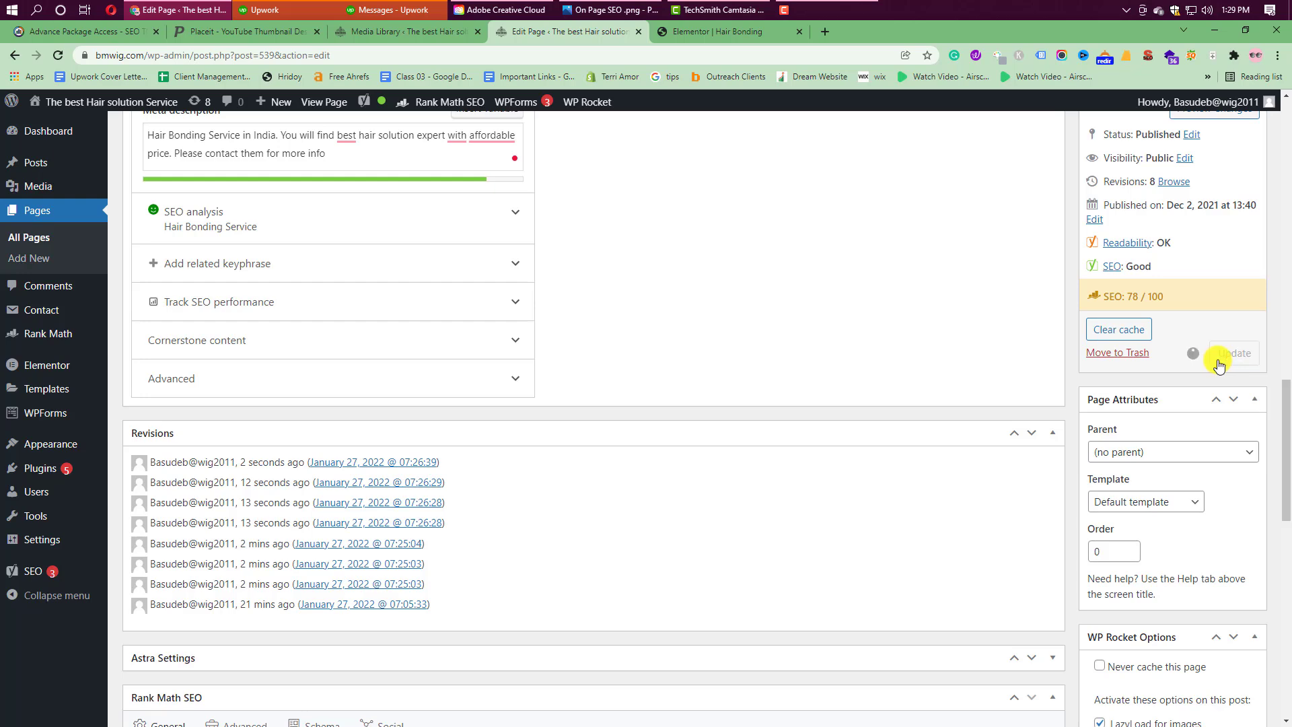
pyautogui.scroll(6, 564, 381)
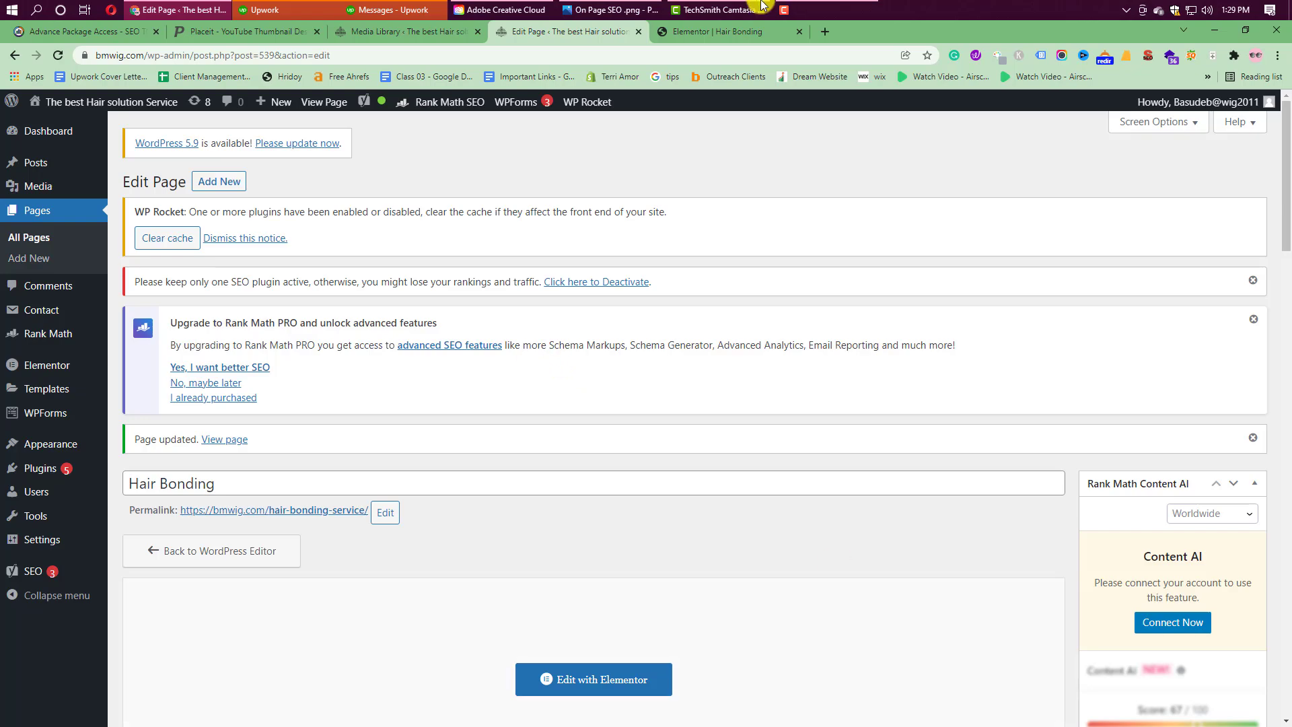
# Look over the Hair Bonding page in Elementor, from the benefits text up to the "Hair Bonding Service" banner
pyautogui.click(695, 30)
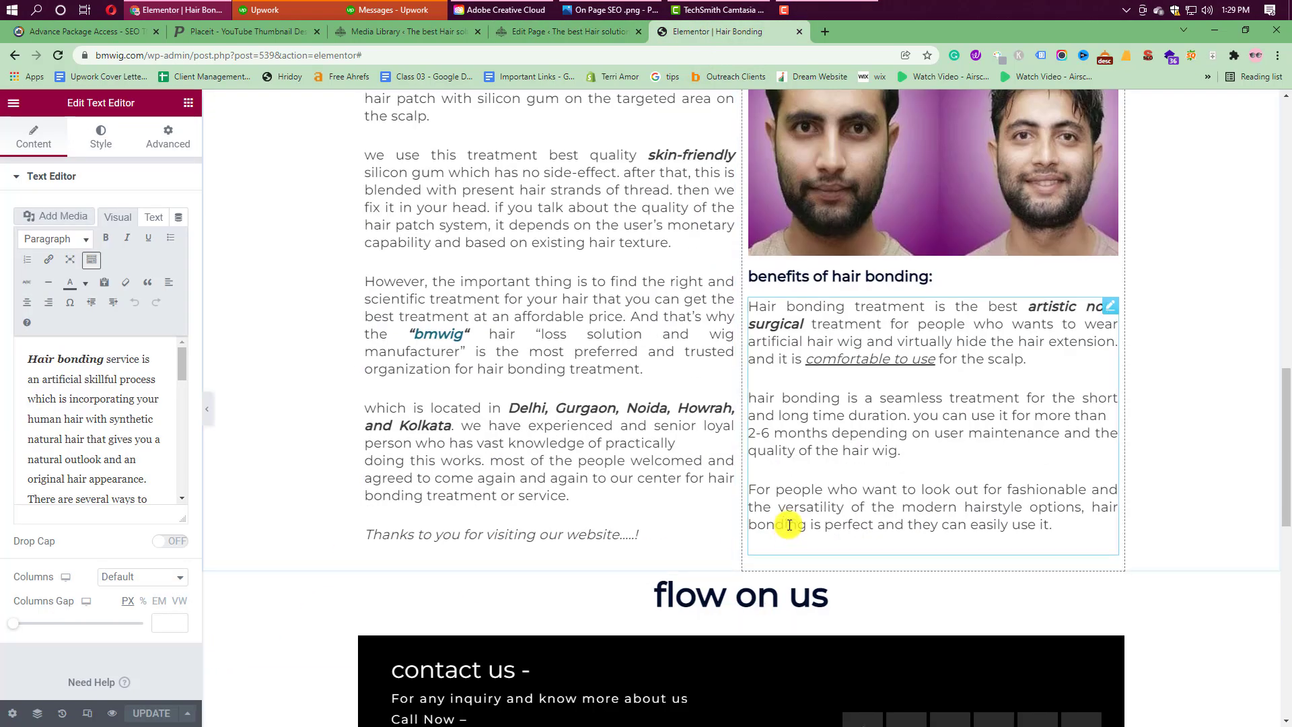
pyautogui.scroll(15, 785, 606)
pyautogui.scroll(1, 795, 313)
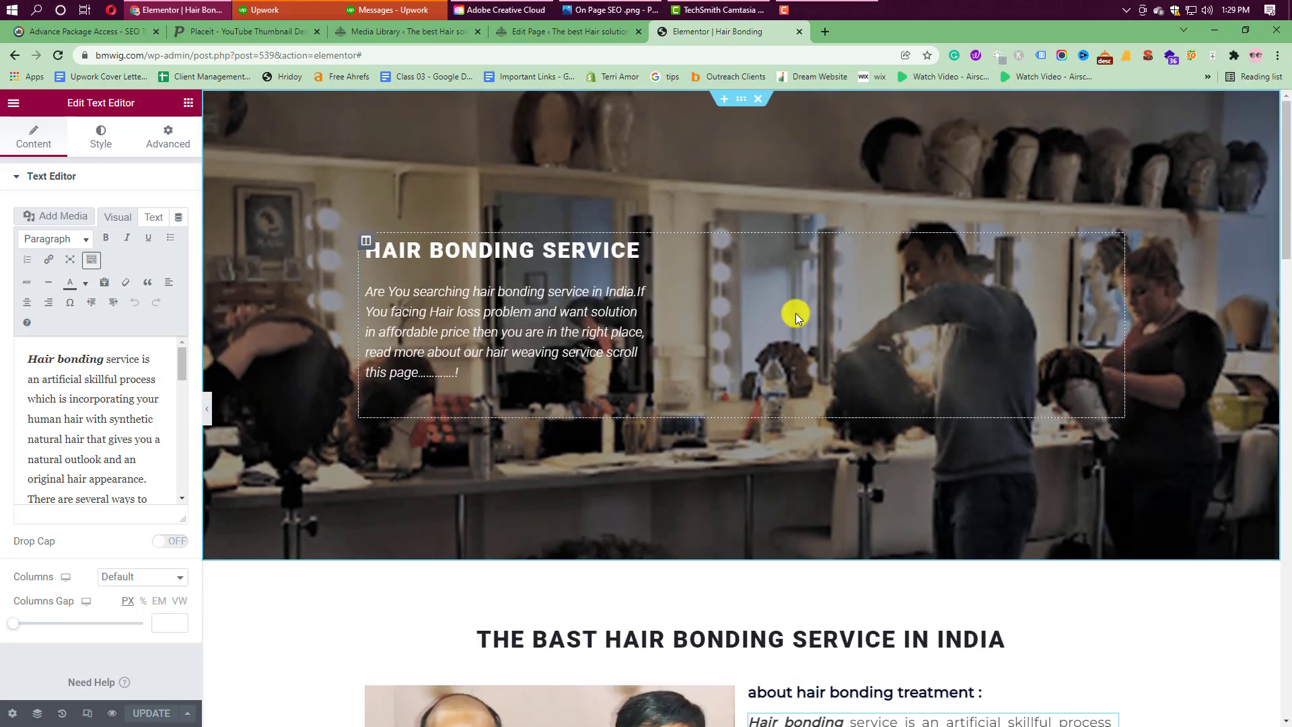